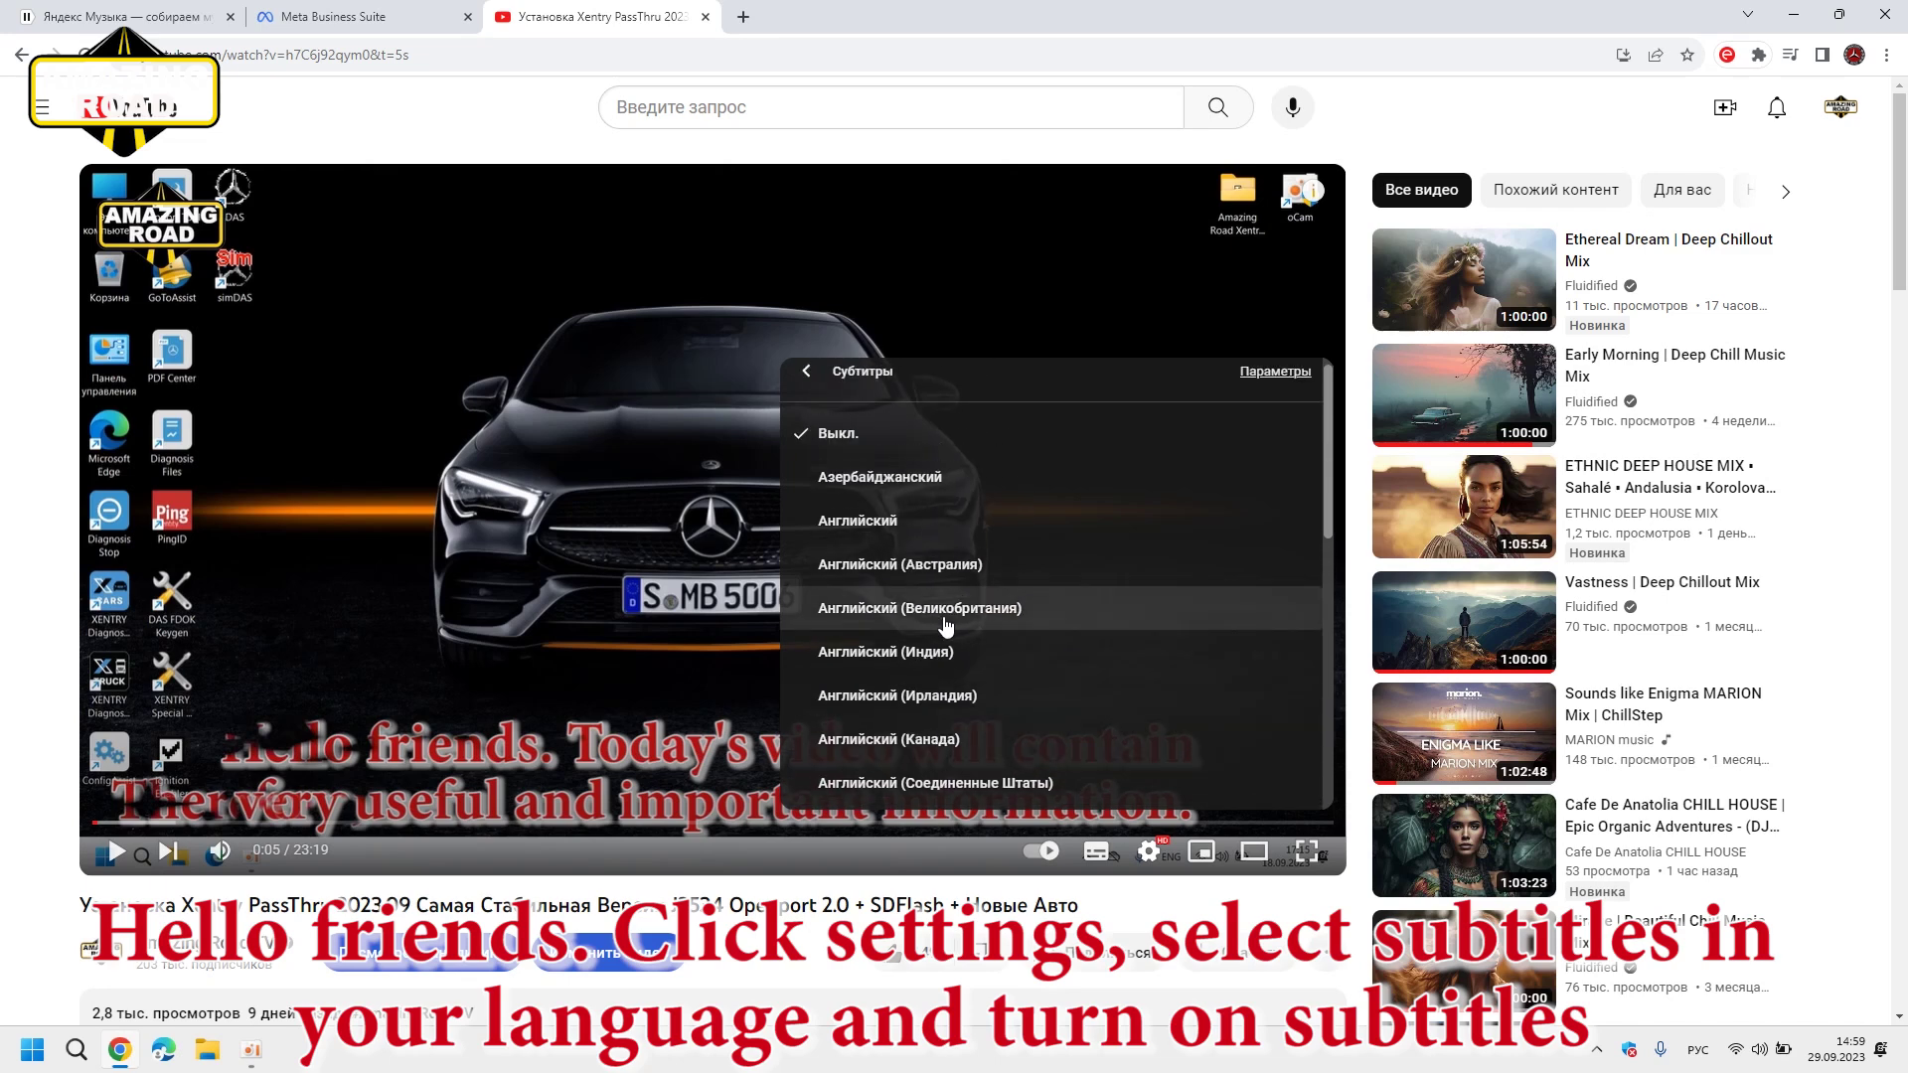
{"action": "left_click", "coordinate": [1099, 855]}
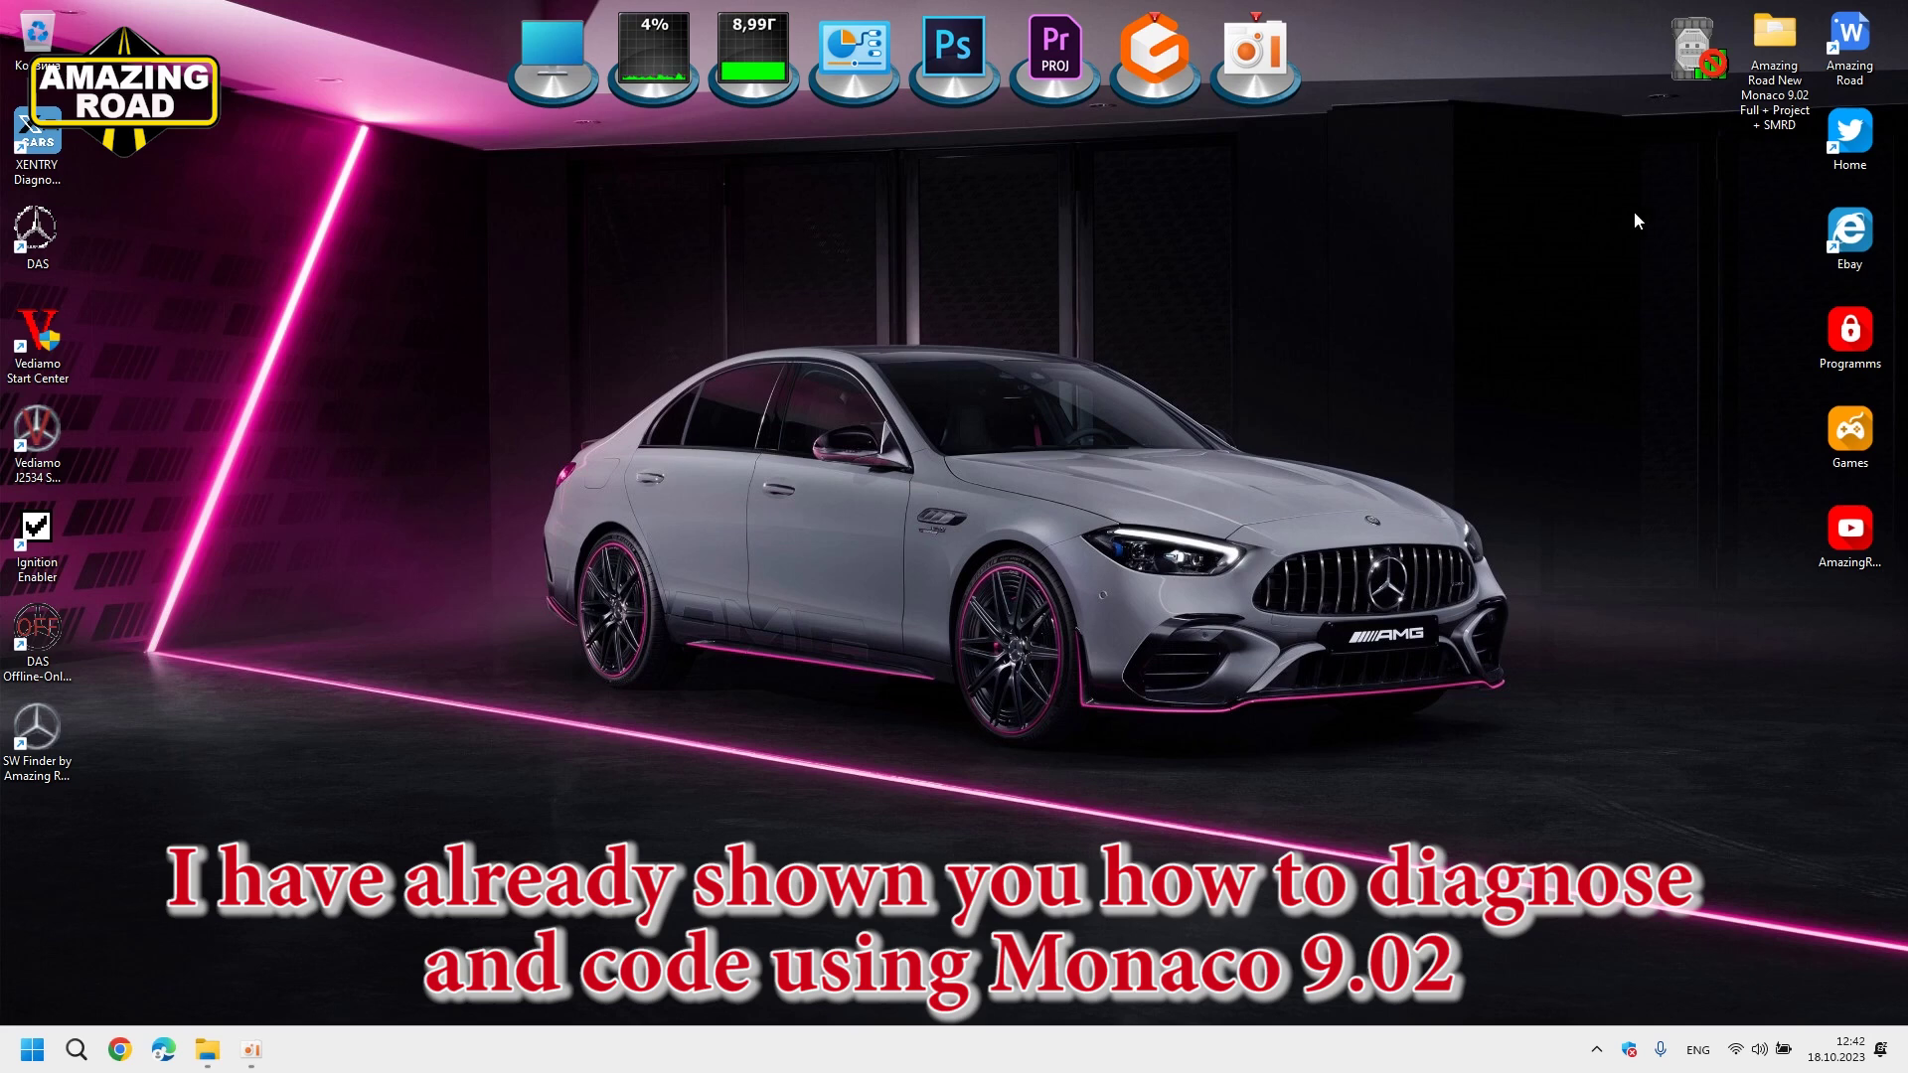
{"action": "mouse_move", "coordinate": [1790, 97]}
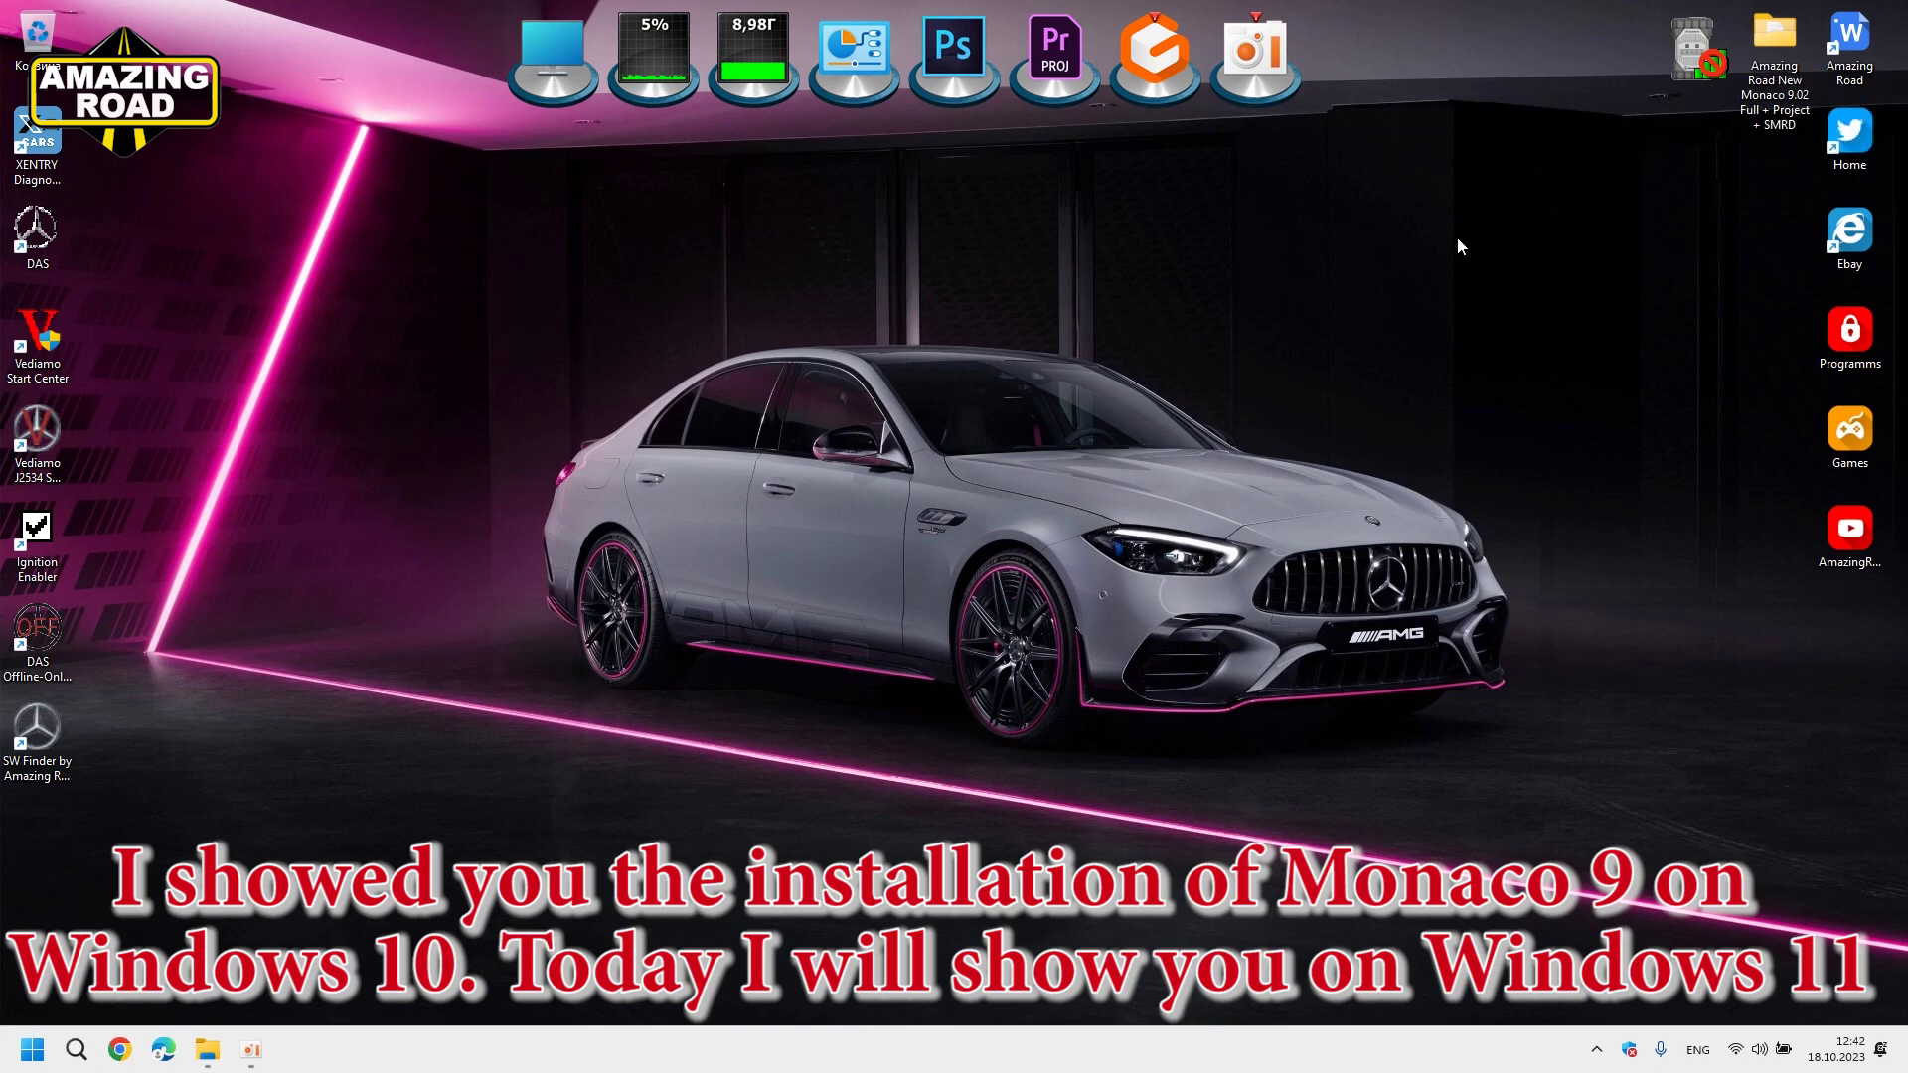
- Check the installed Windows edition in the computer's system information
{"action": "right_click", "coordinate": [31, 1049]}
{"action": "left_click", "coordinate": [89, 575]}
{"action": "left_click_drag", "start_coordinate": [984, 683], "coordinate": [1052, 679]}
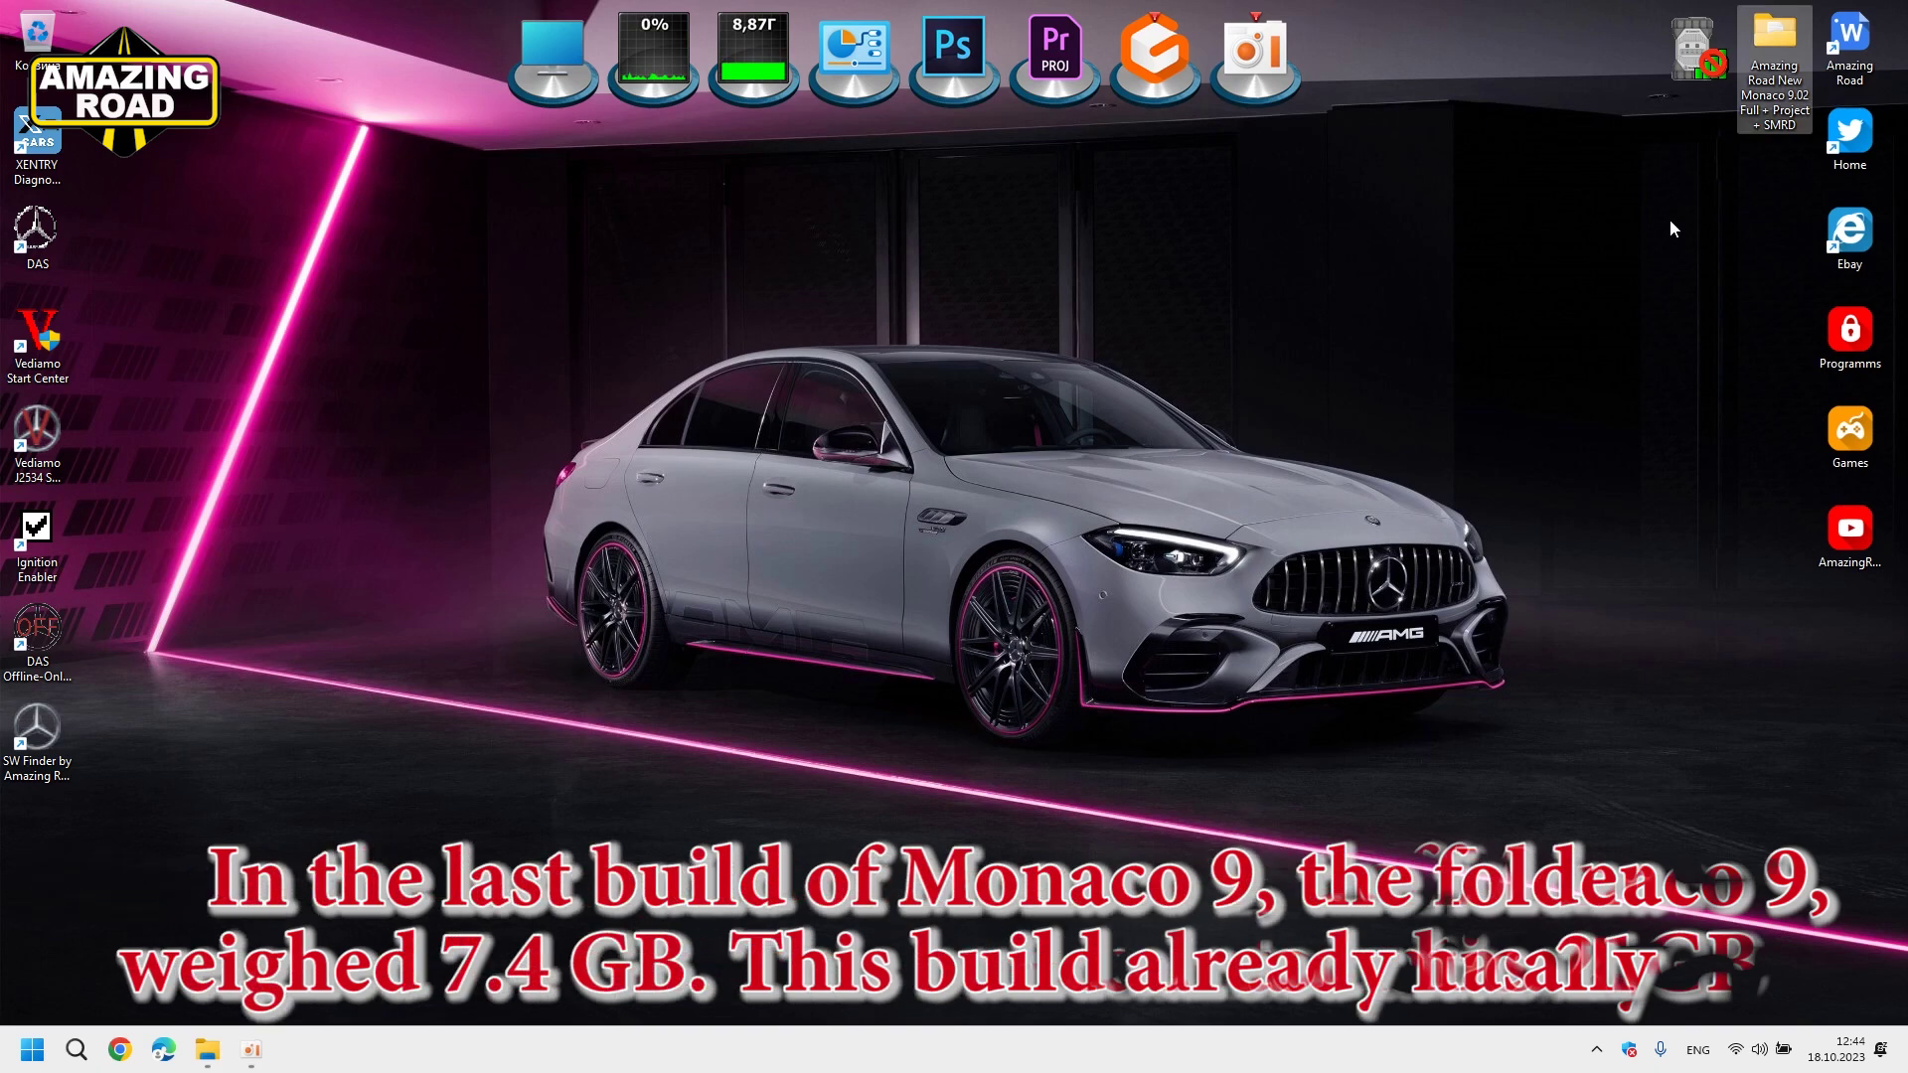
- Check the size of the desktop folder Amazing Road New Monaco 9.02 Full + Project + SMRD in its properties
{"action": "mouse_move", "coordinate": [1776, 61]}
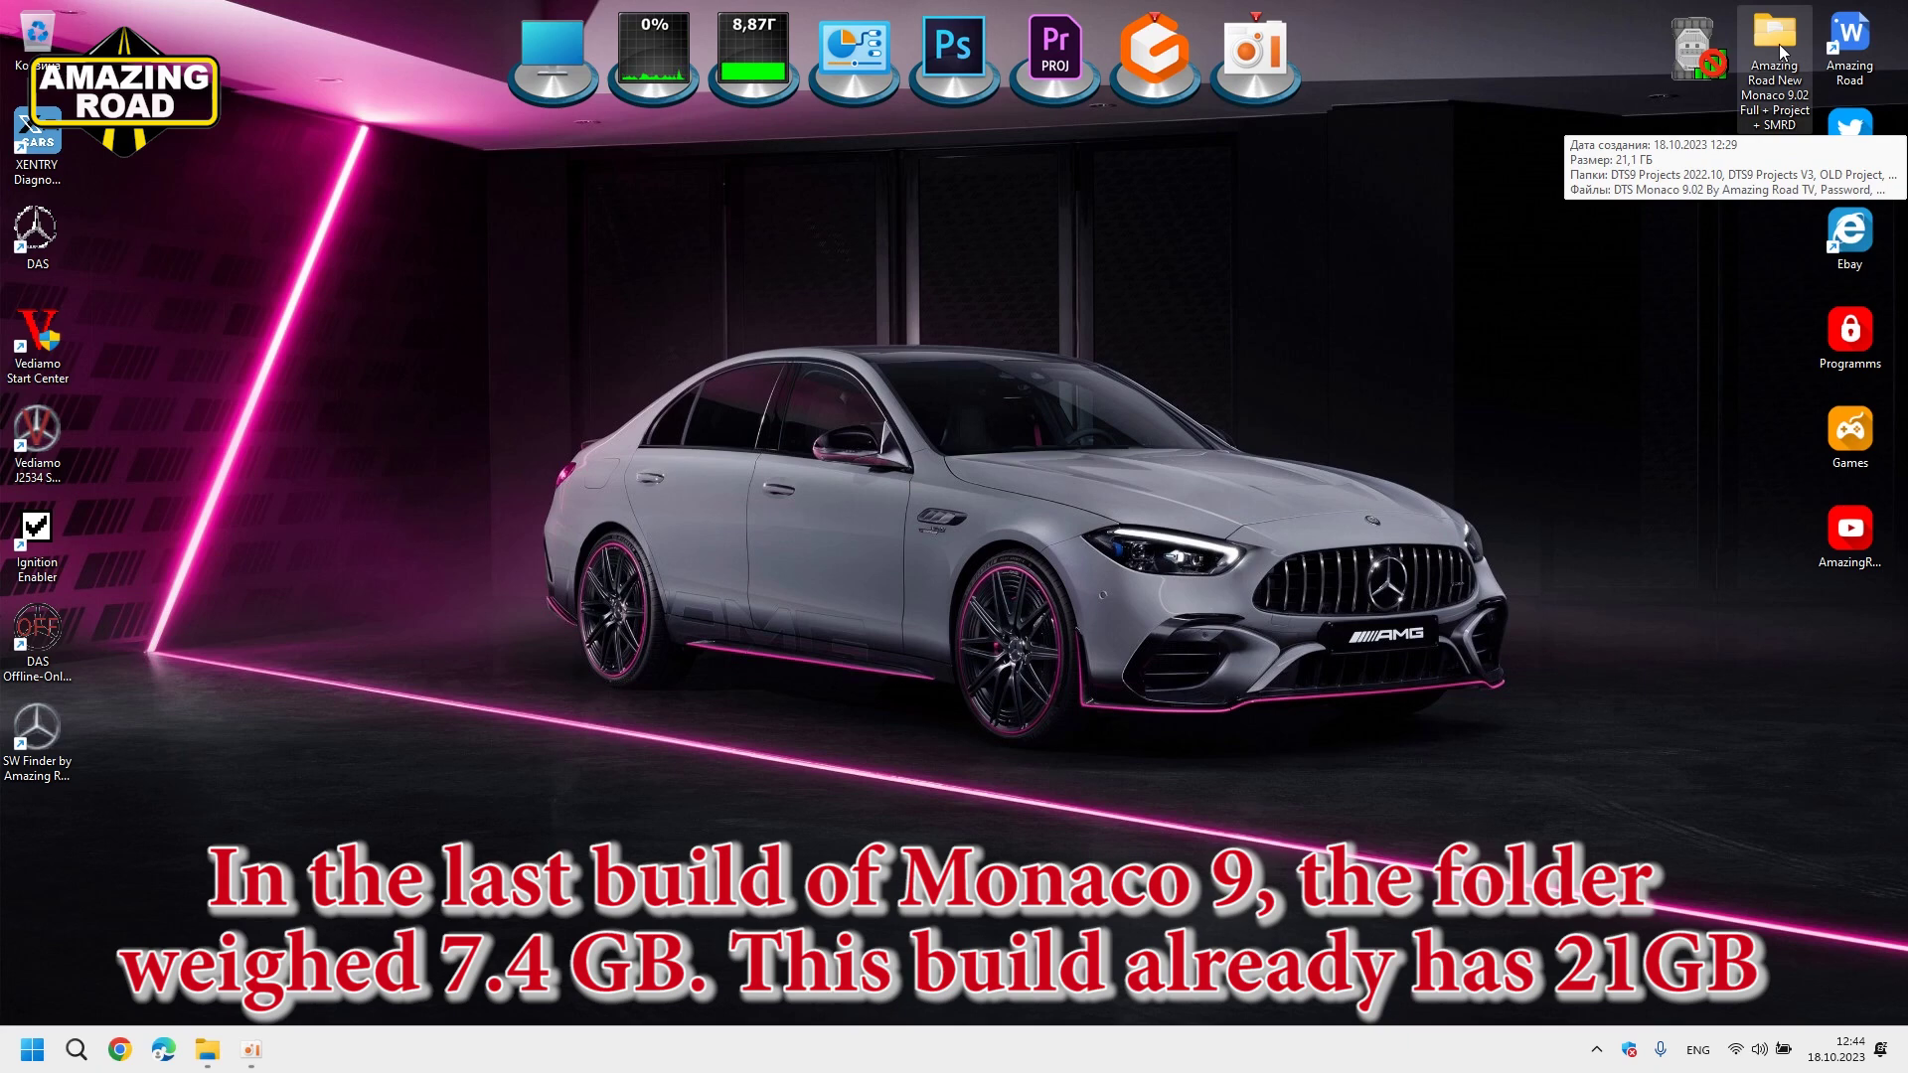
{"action": "right_click", "coordinate": [1776, 45]}
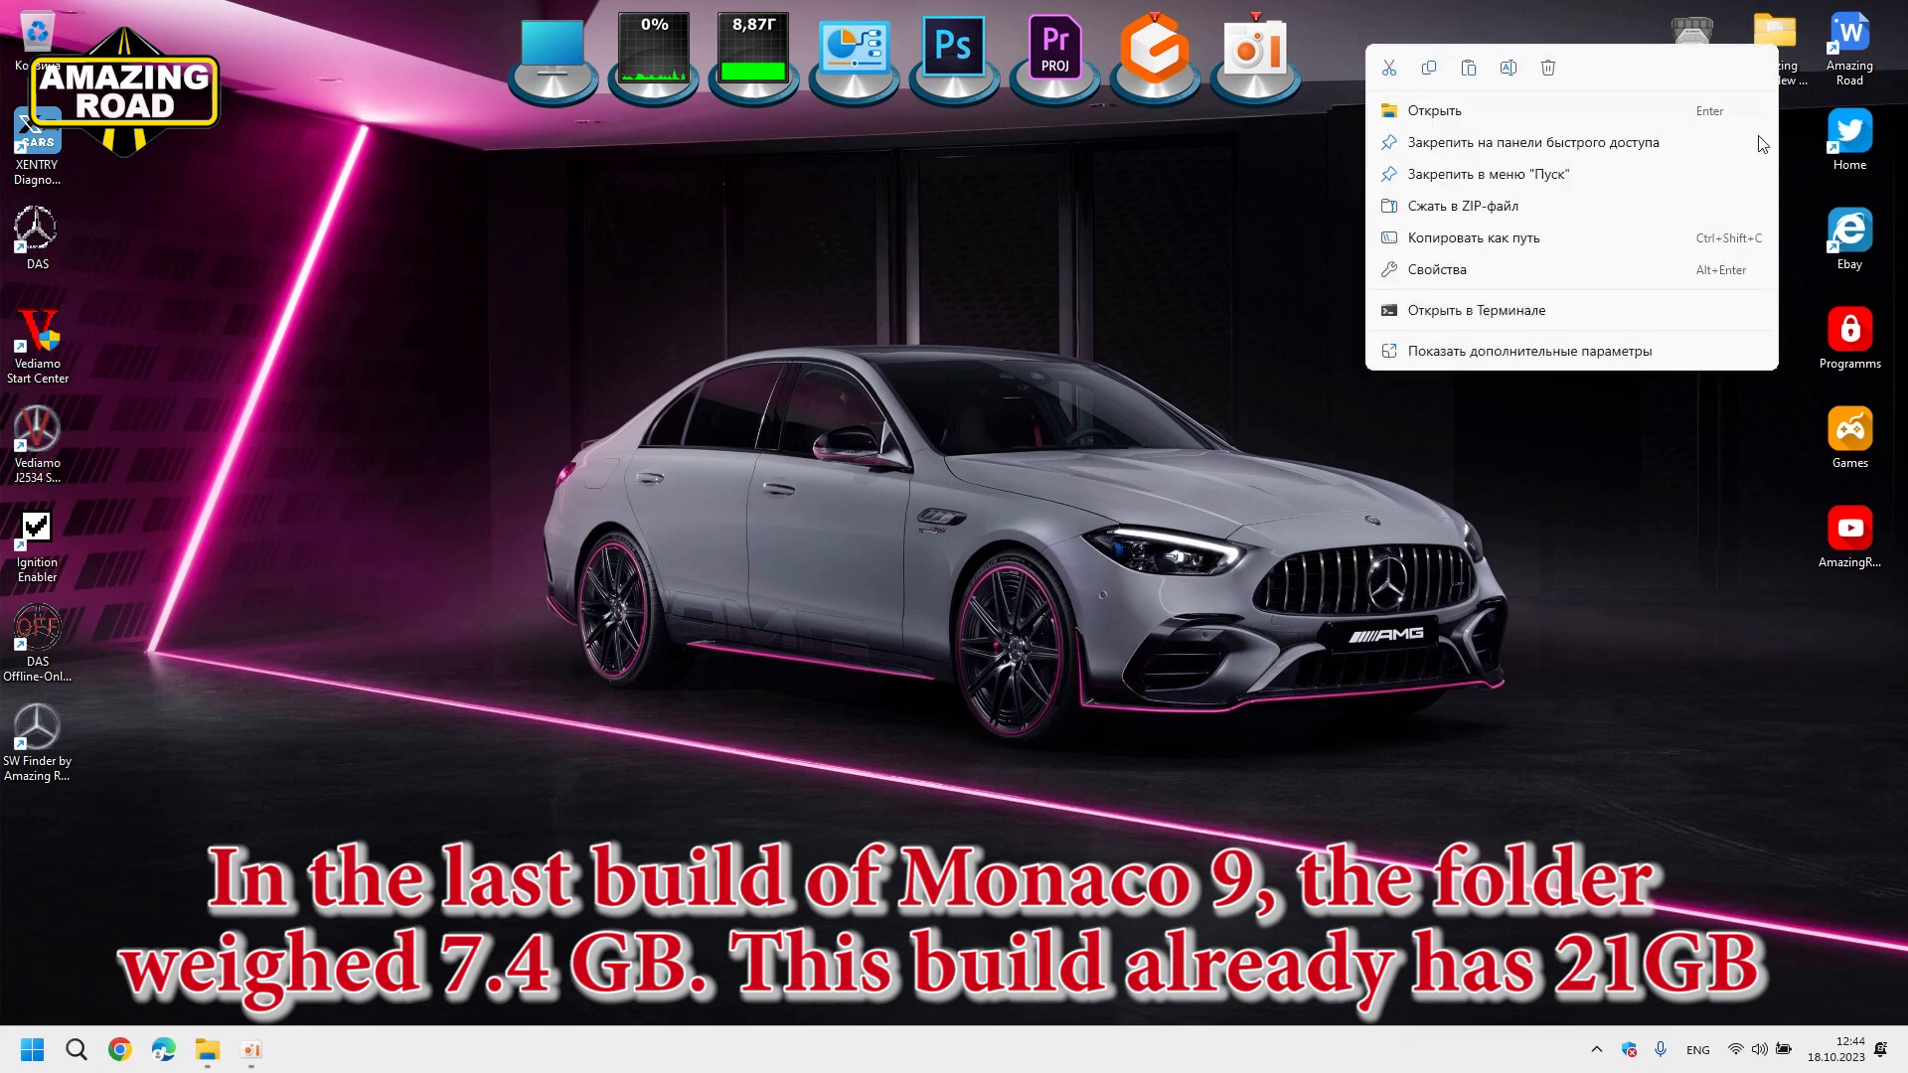
{"action": "left_click", "coordinate": [1459, 275]}
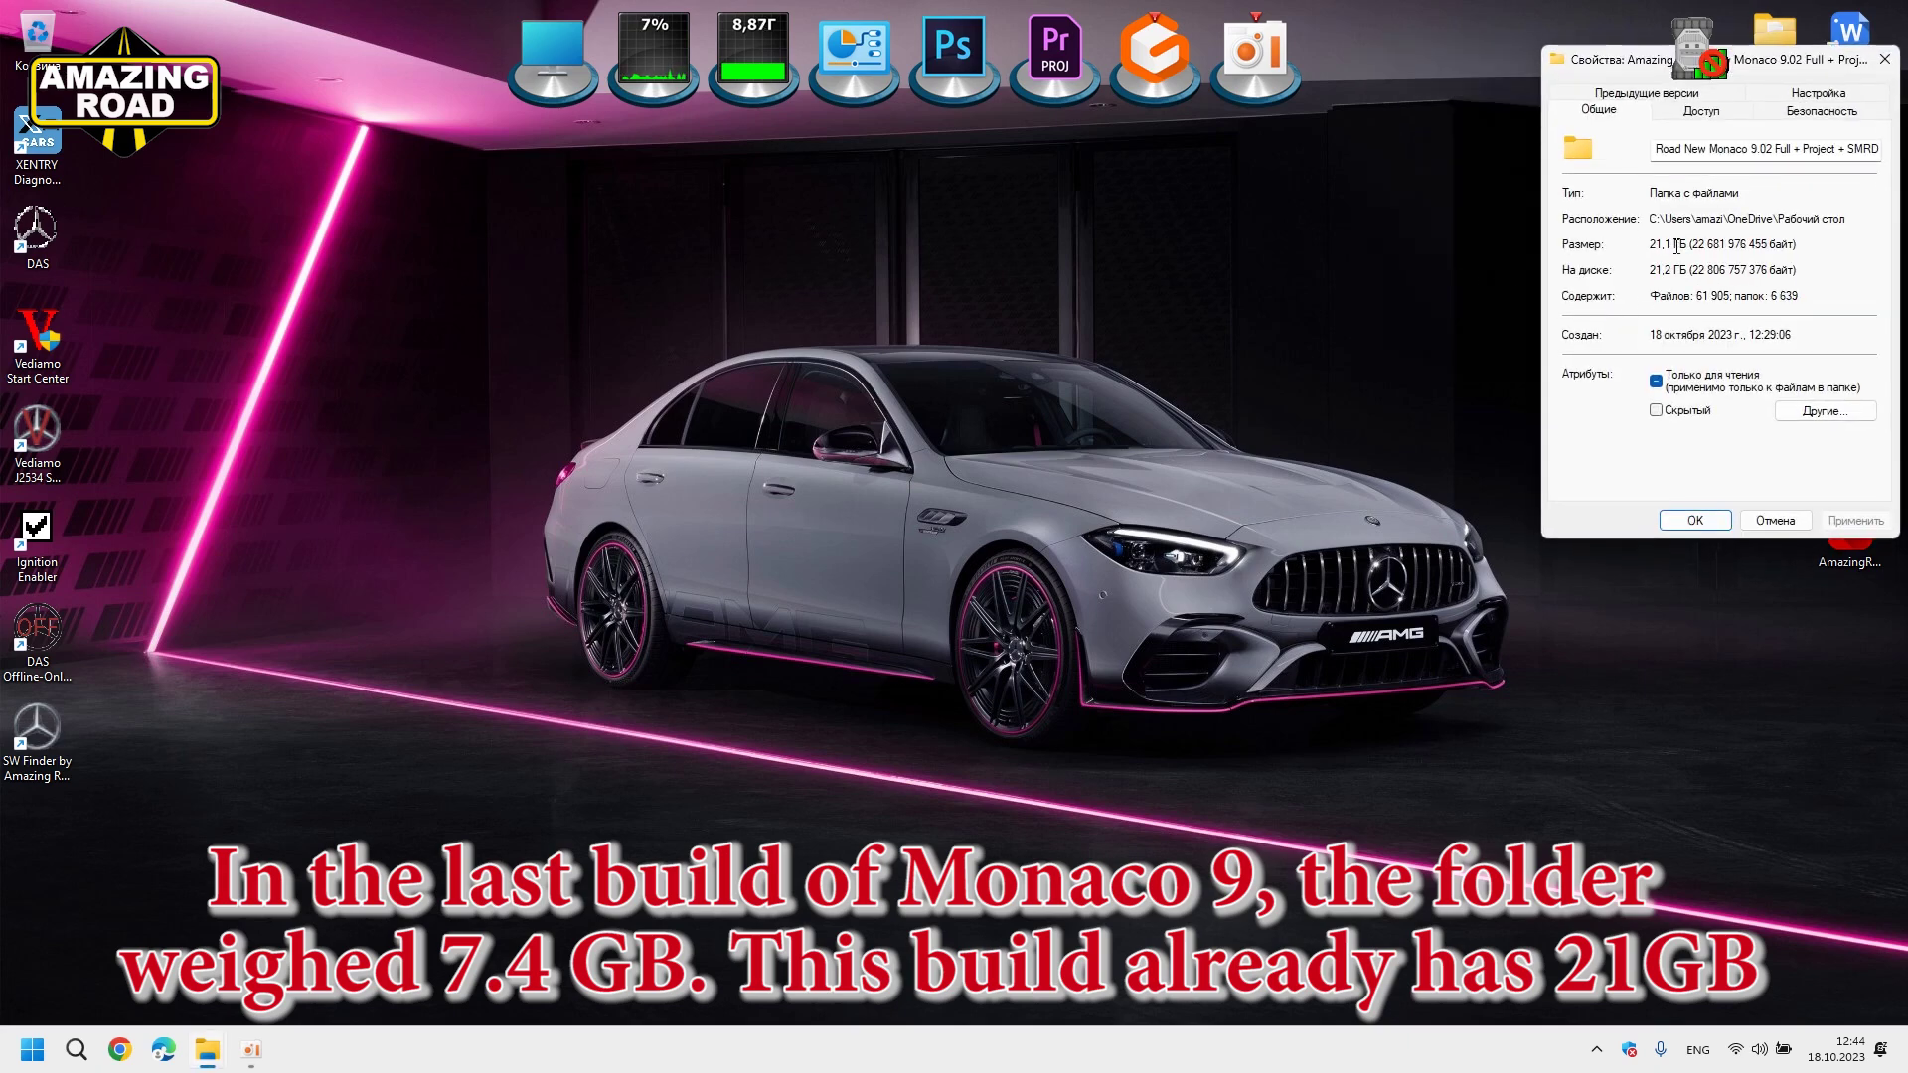
{"action": "left_click", "coordinate": [1884, 59]}
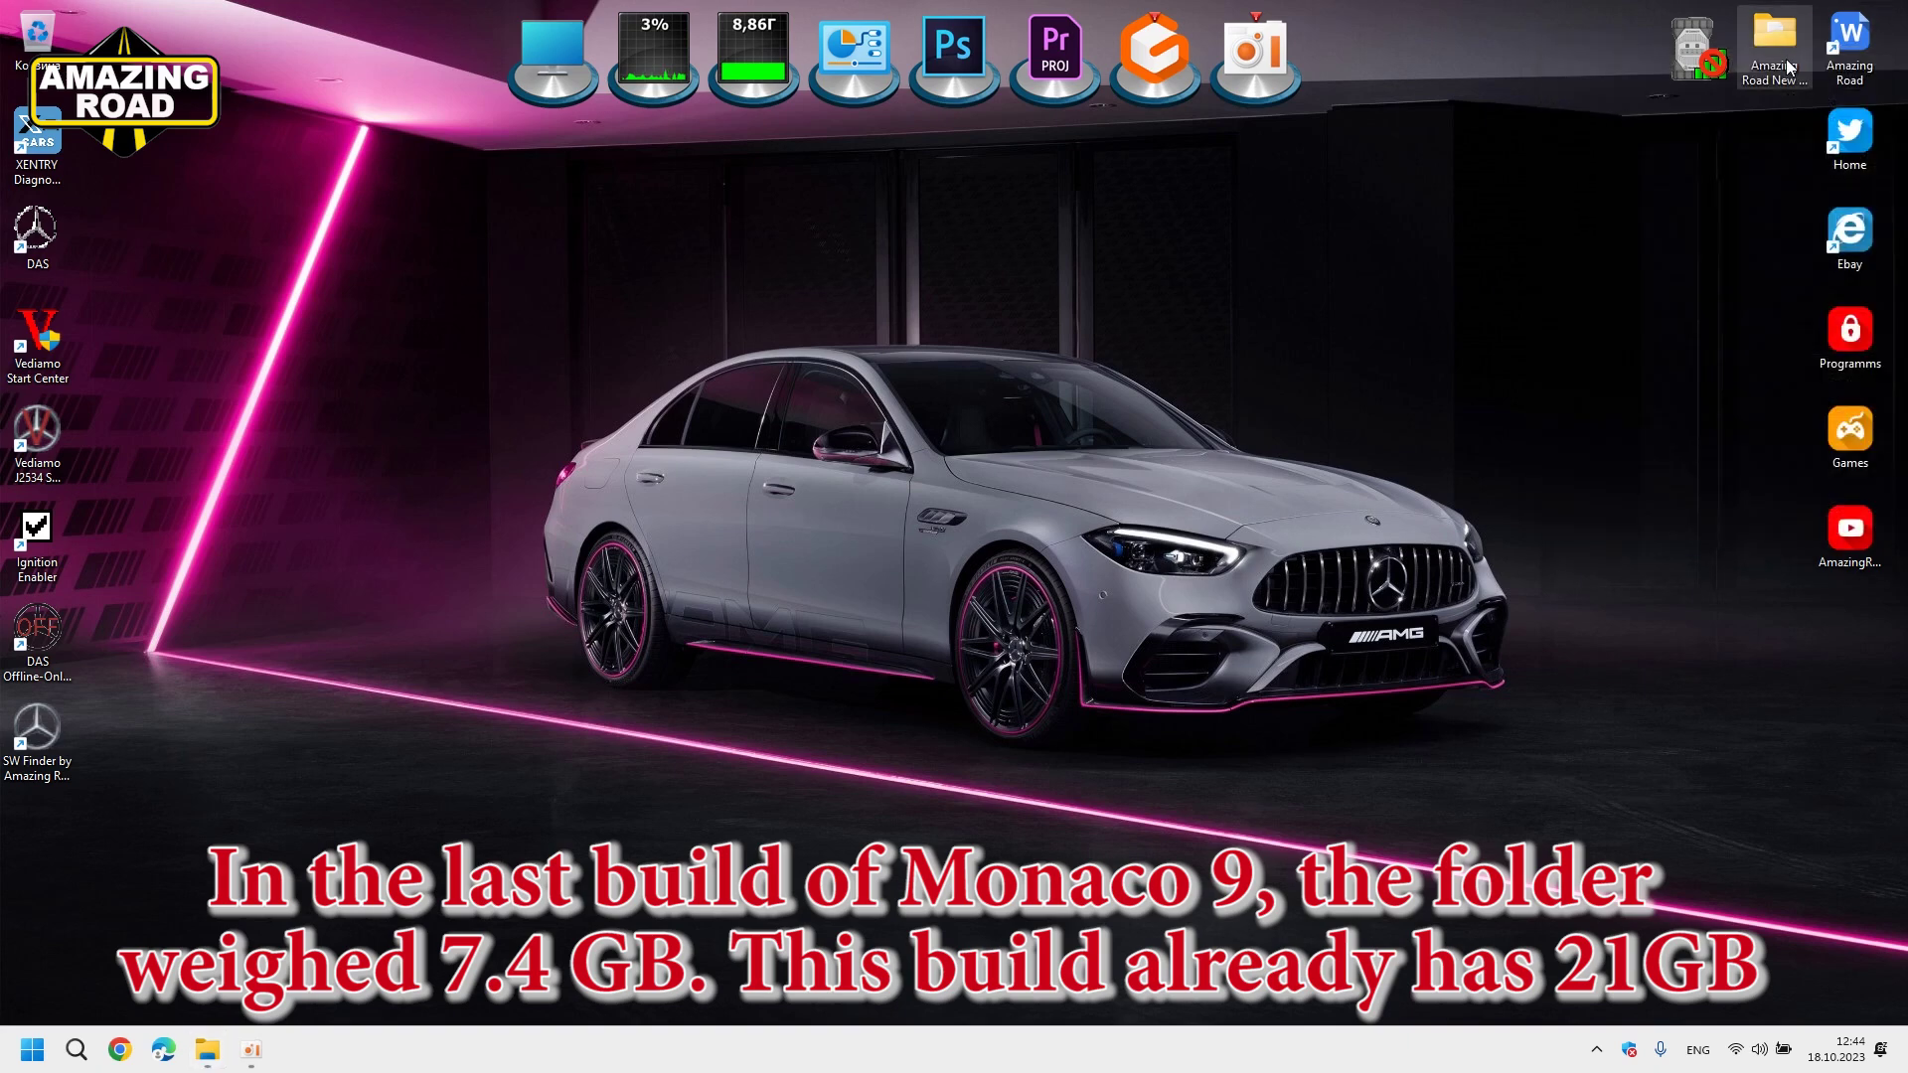
- Open the desktop folder Amazing Road New Monaco 9.02 Full + Project + SMRD and select the DTS Monaco 9.02 By Amazing Road TV installer
{"action": "double_click", "coordinate": [1784, 60]}
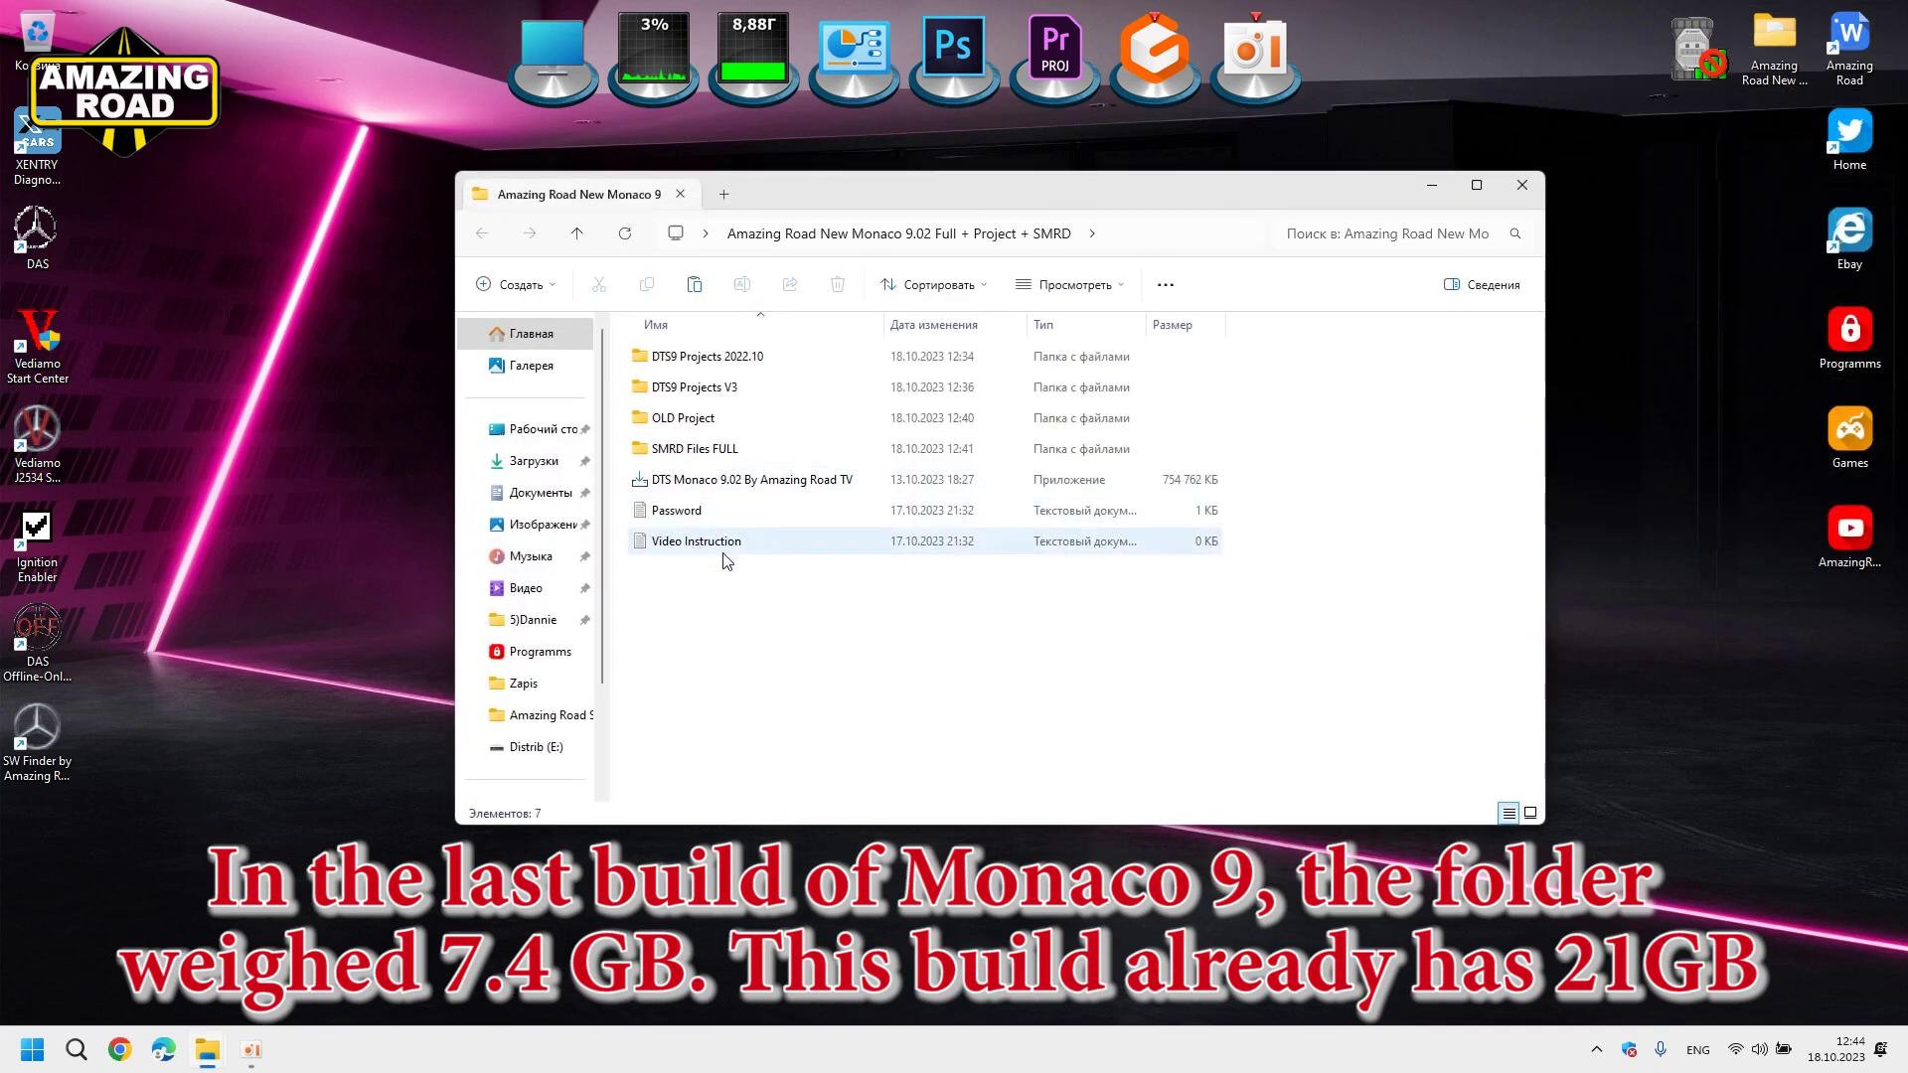
{"action": "left_click", "coordinate": [712, 513]}
{"action": "left_click", "coordinate": [747, 485]}
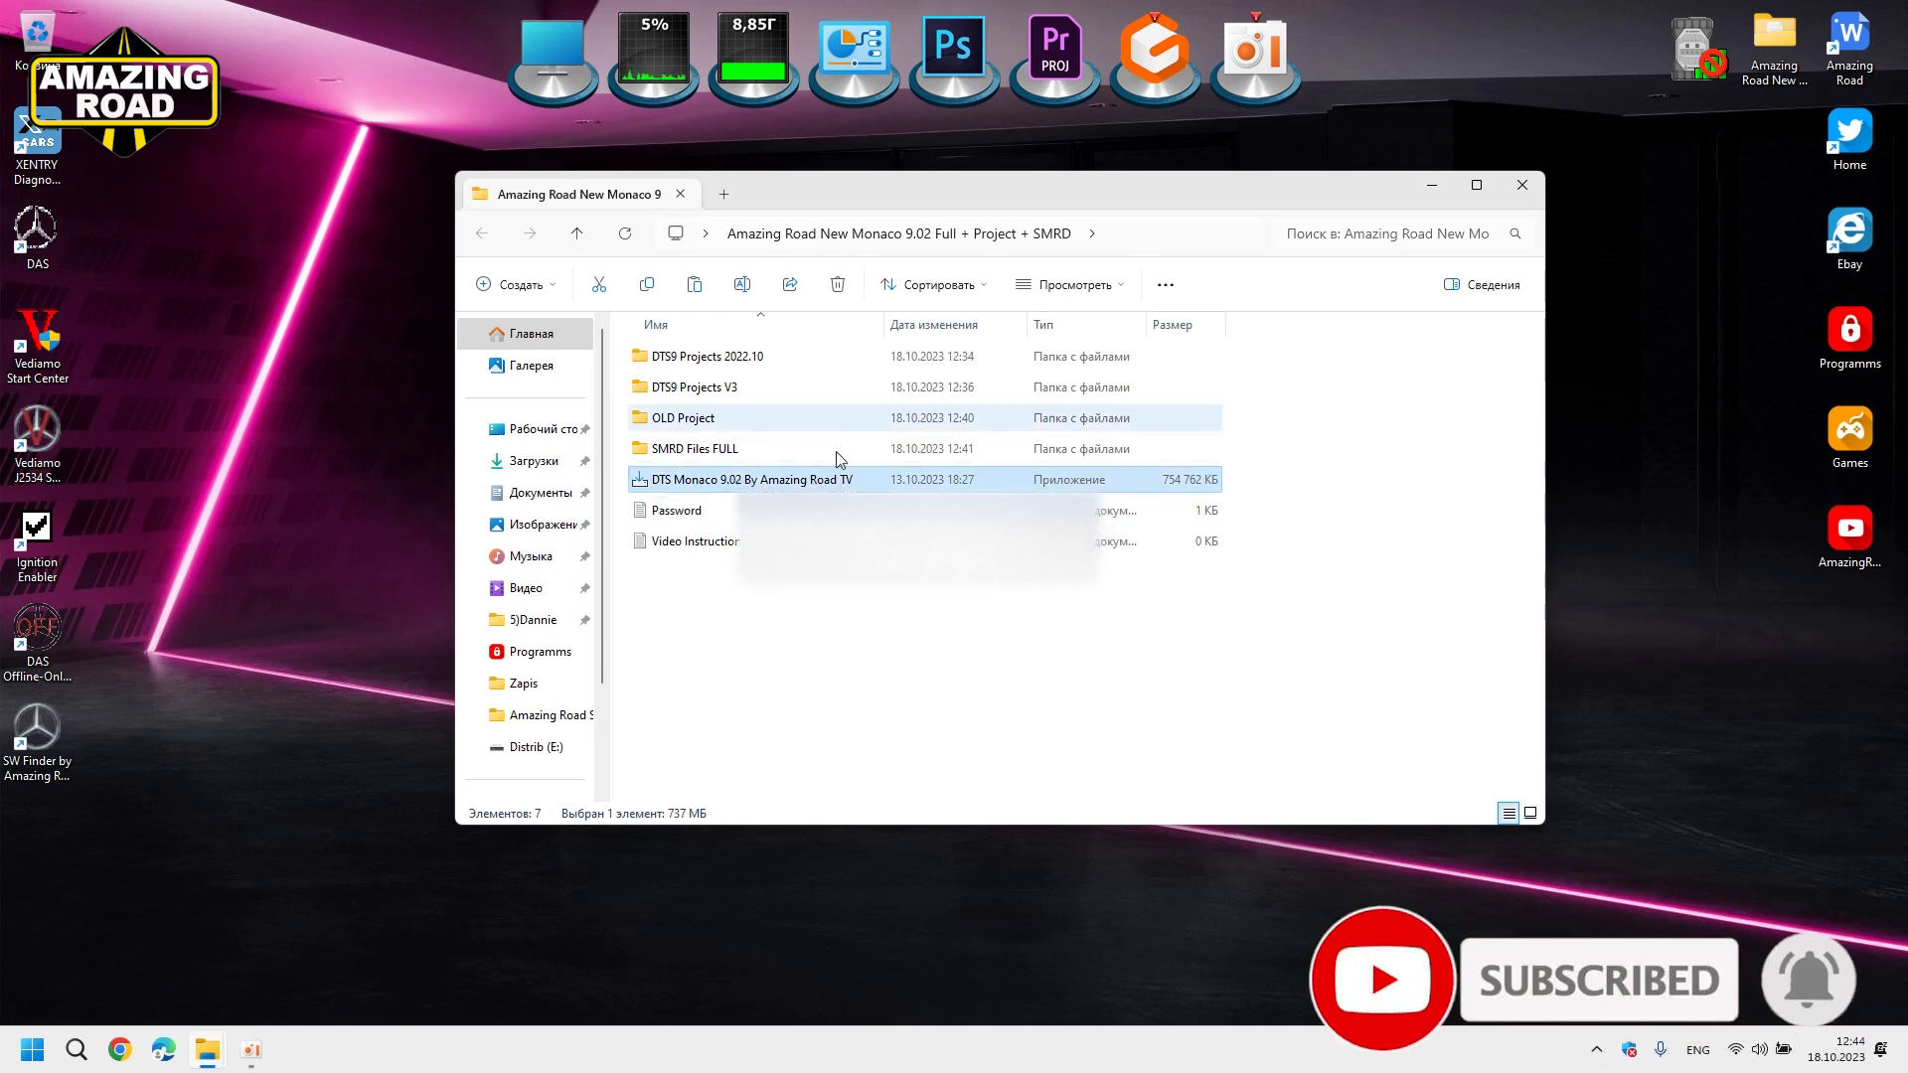
{"action": "left_click_drag", "start_coordinate": [838, 201], "coordinate": [805, 227]}
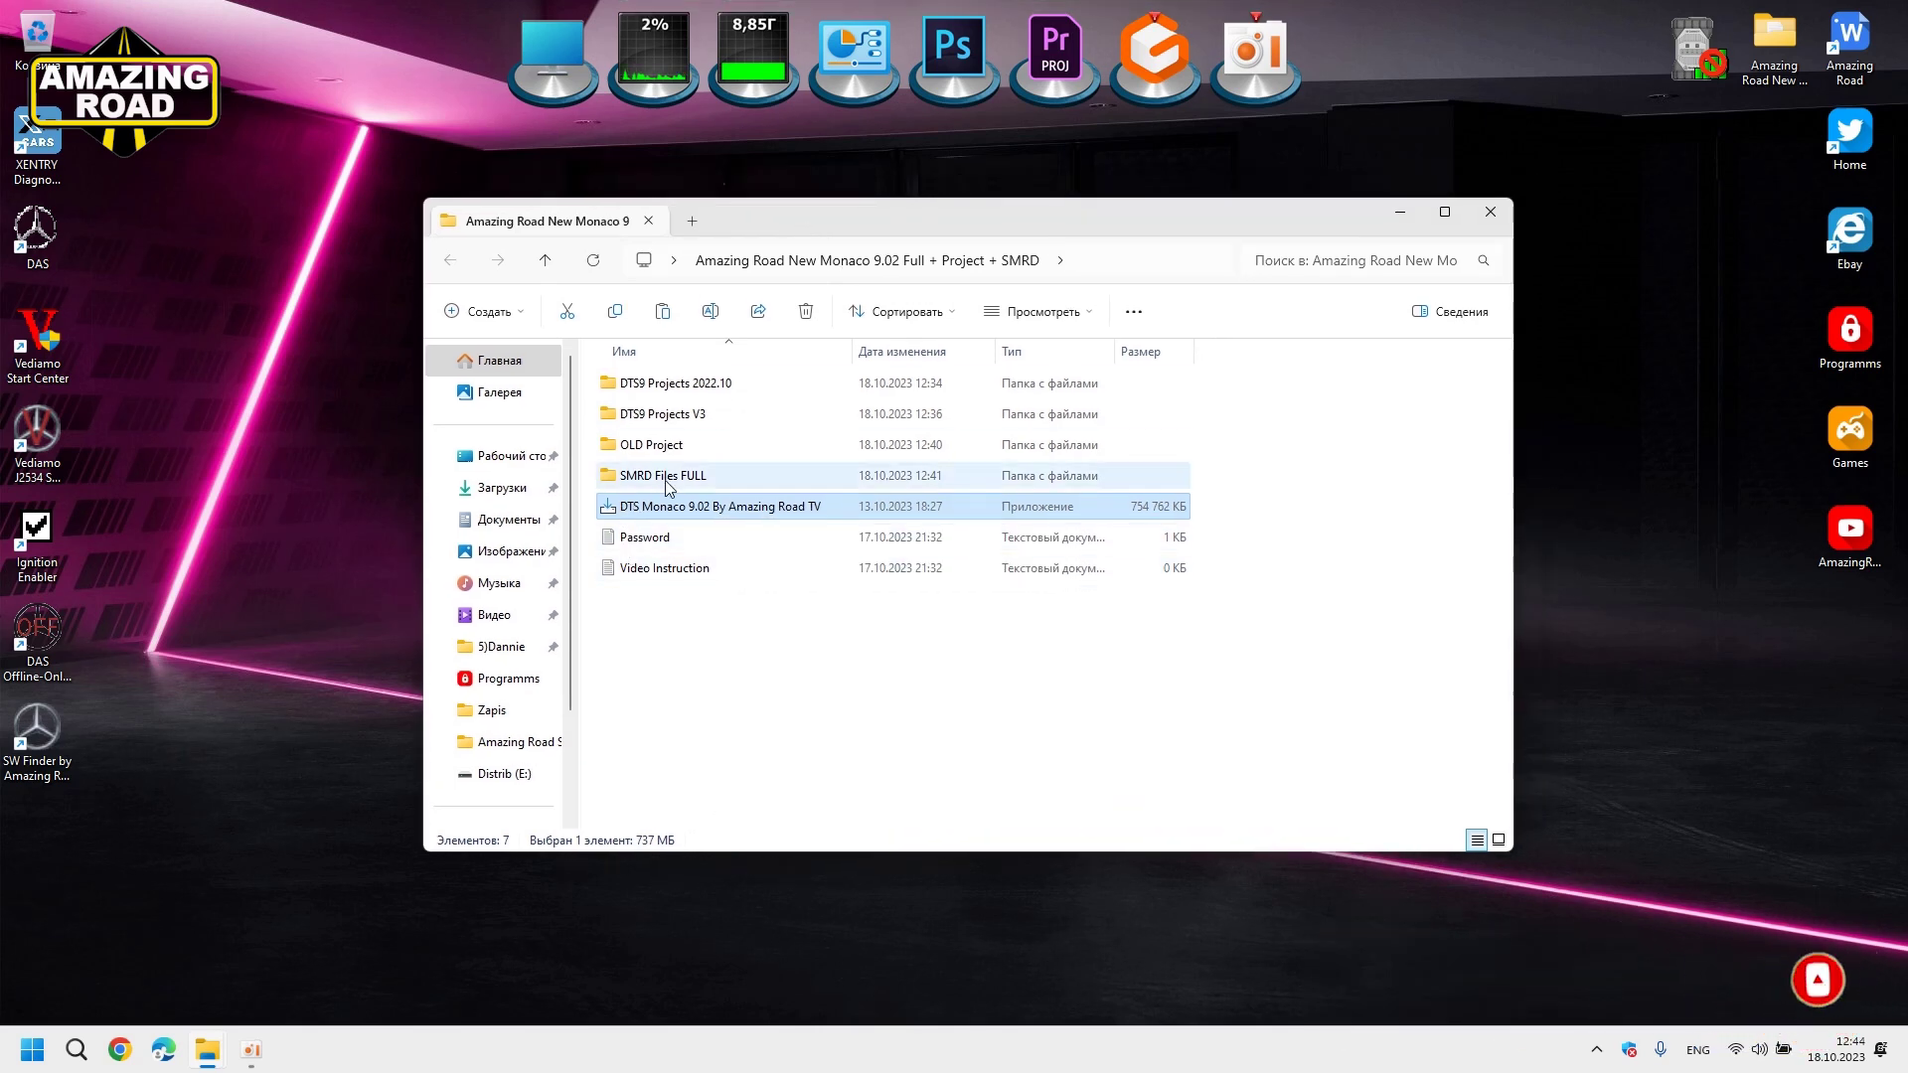
- Look inside the SMRD Files FULL and OLD Project folders, returning to the main build folder each time
{"action": "double_click", "coordinate": [693, 478]}
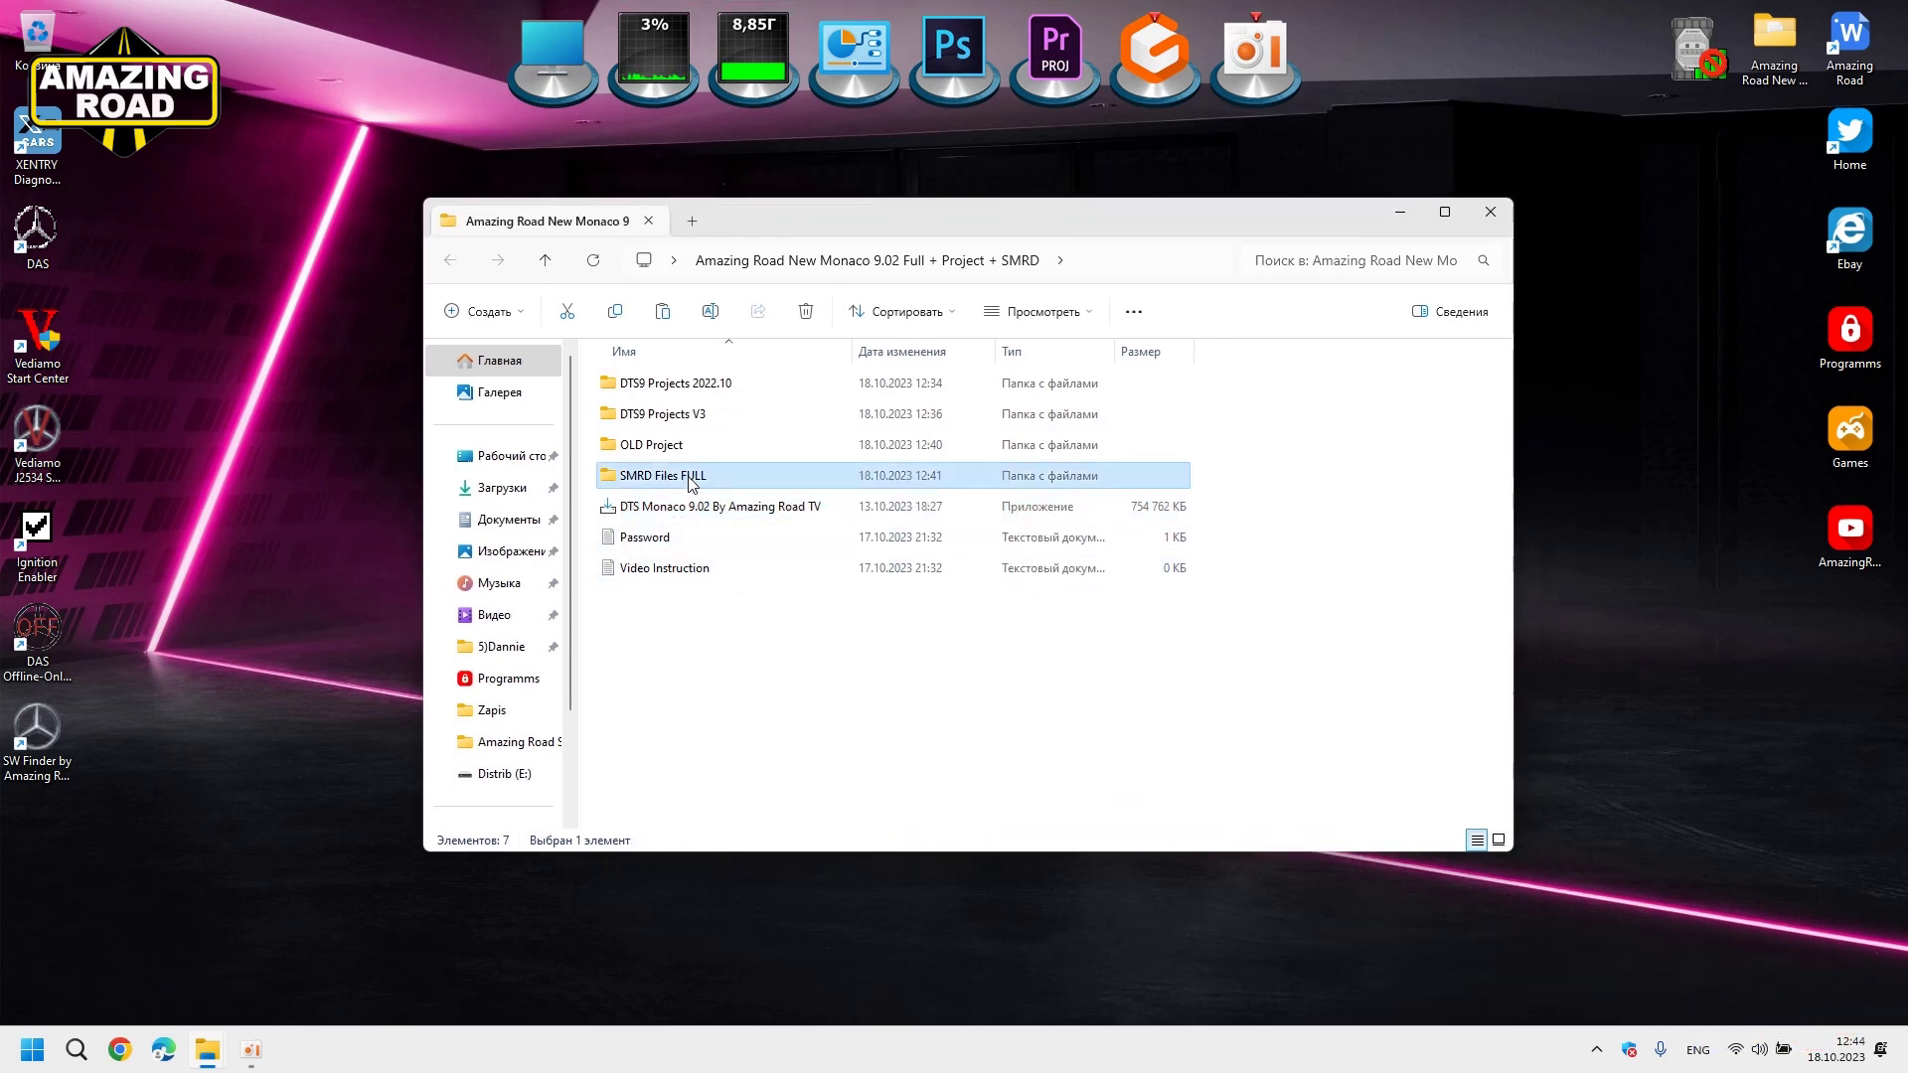
{"action": "key", "text": "alt+Left"}
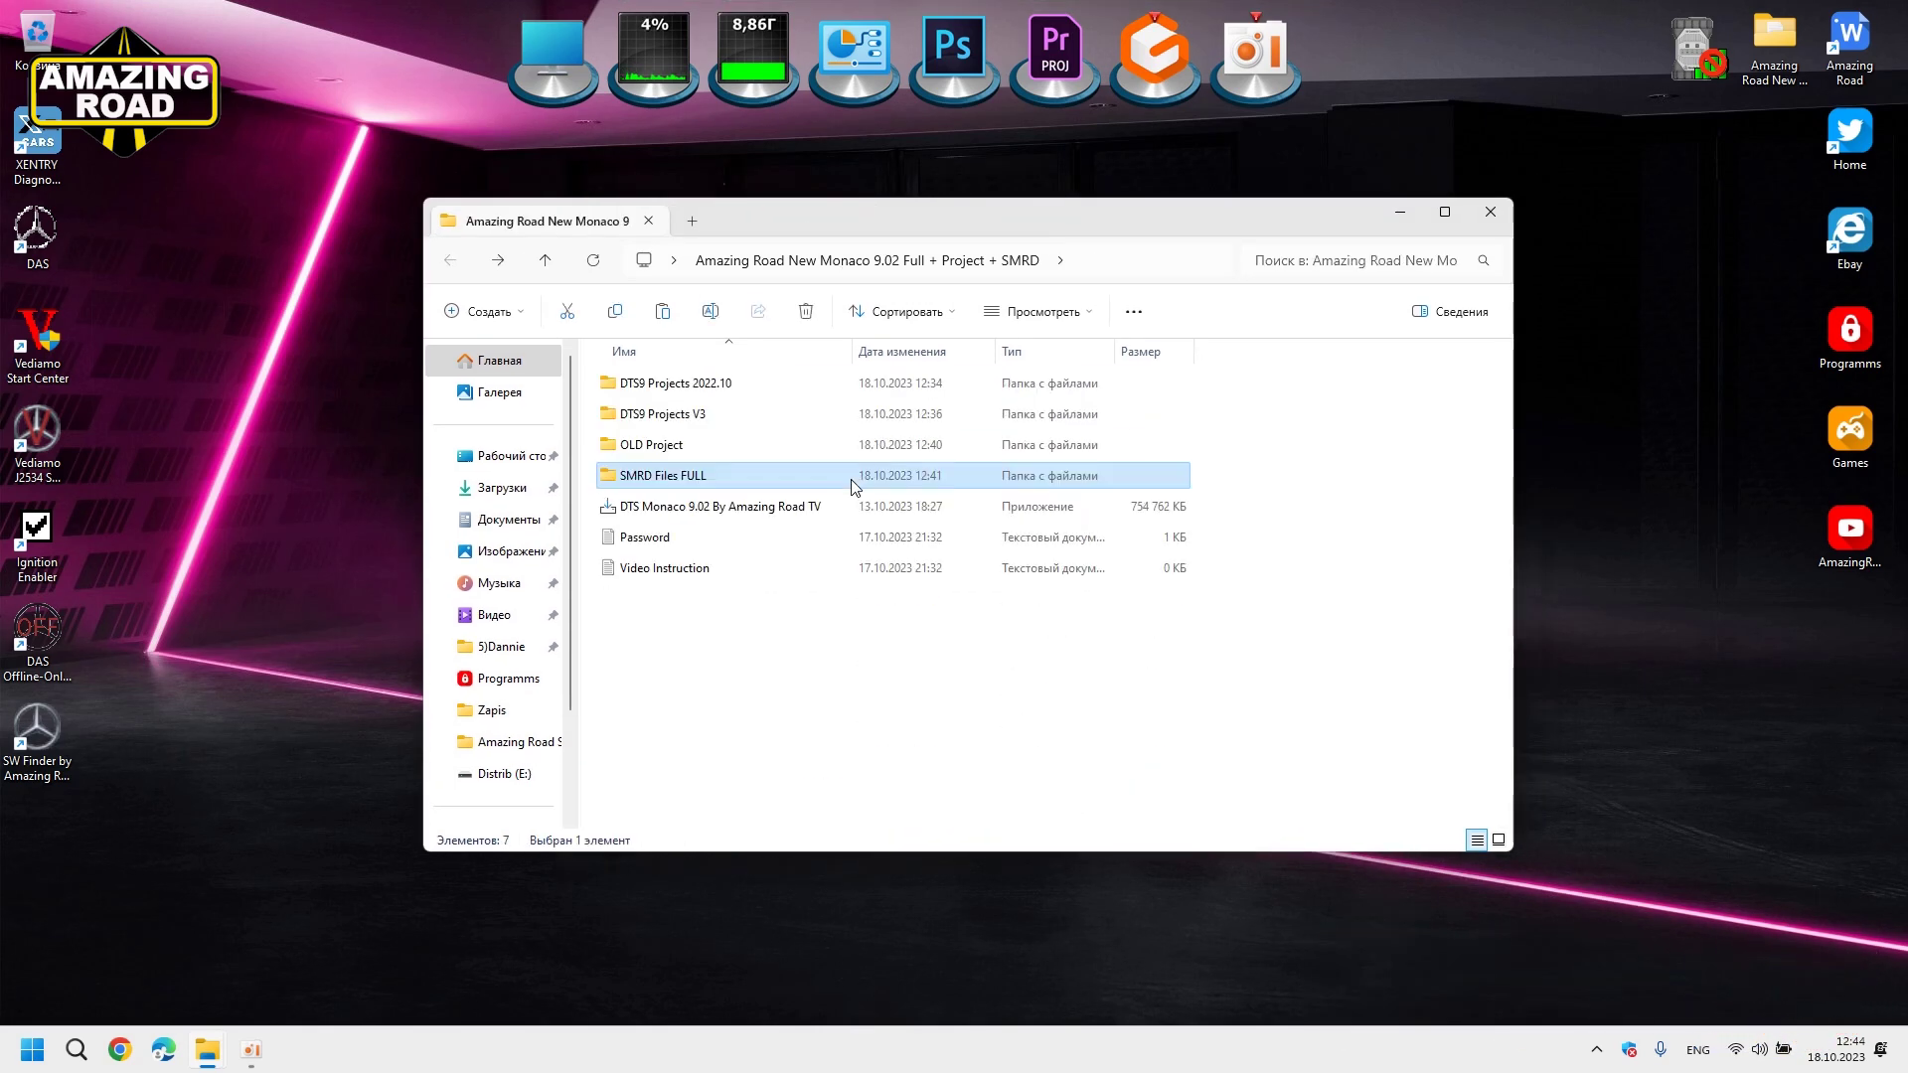
{"action": "double_click", "coordinate": [669, 449]}
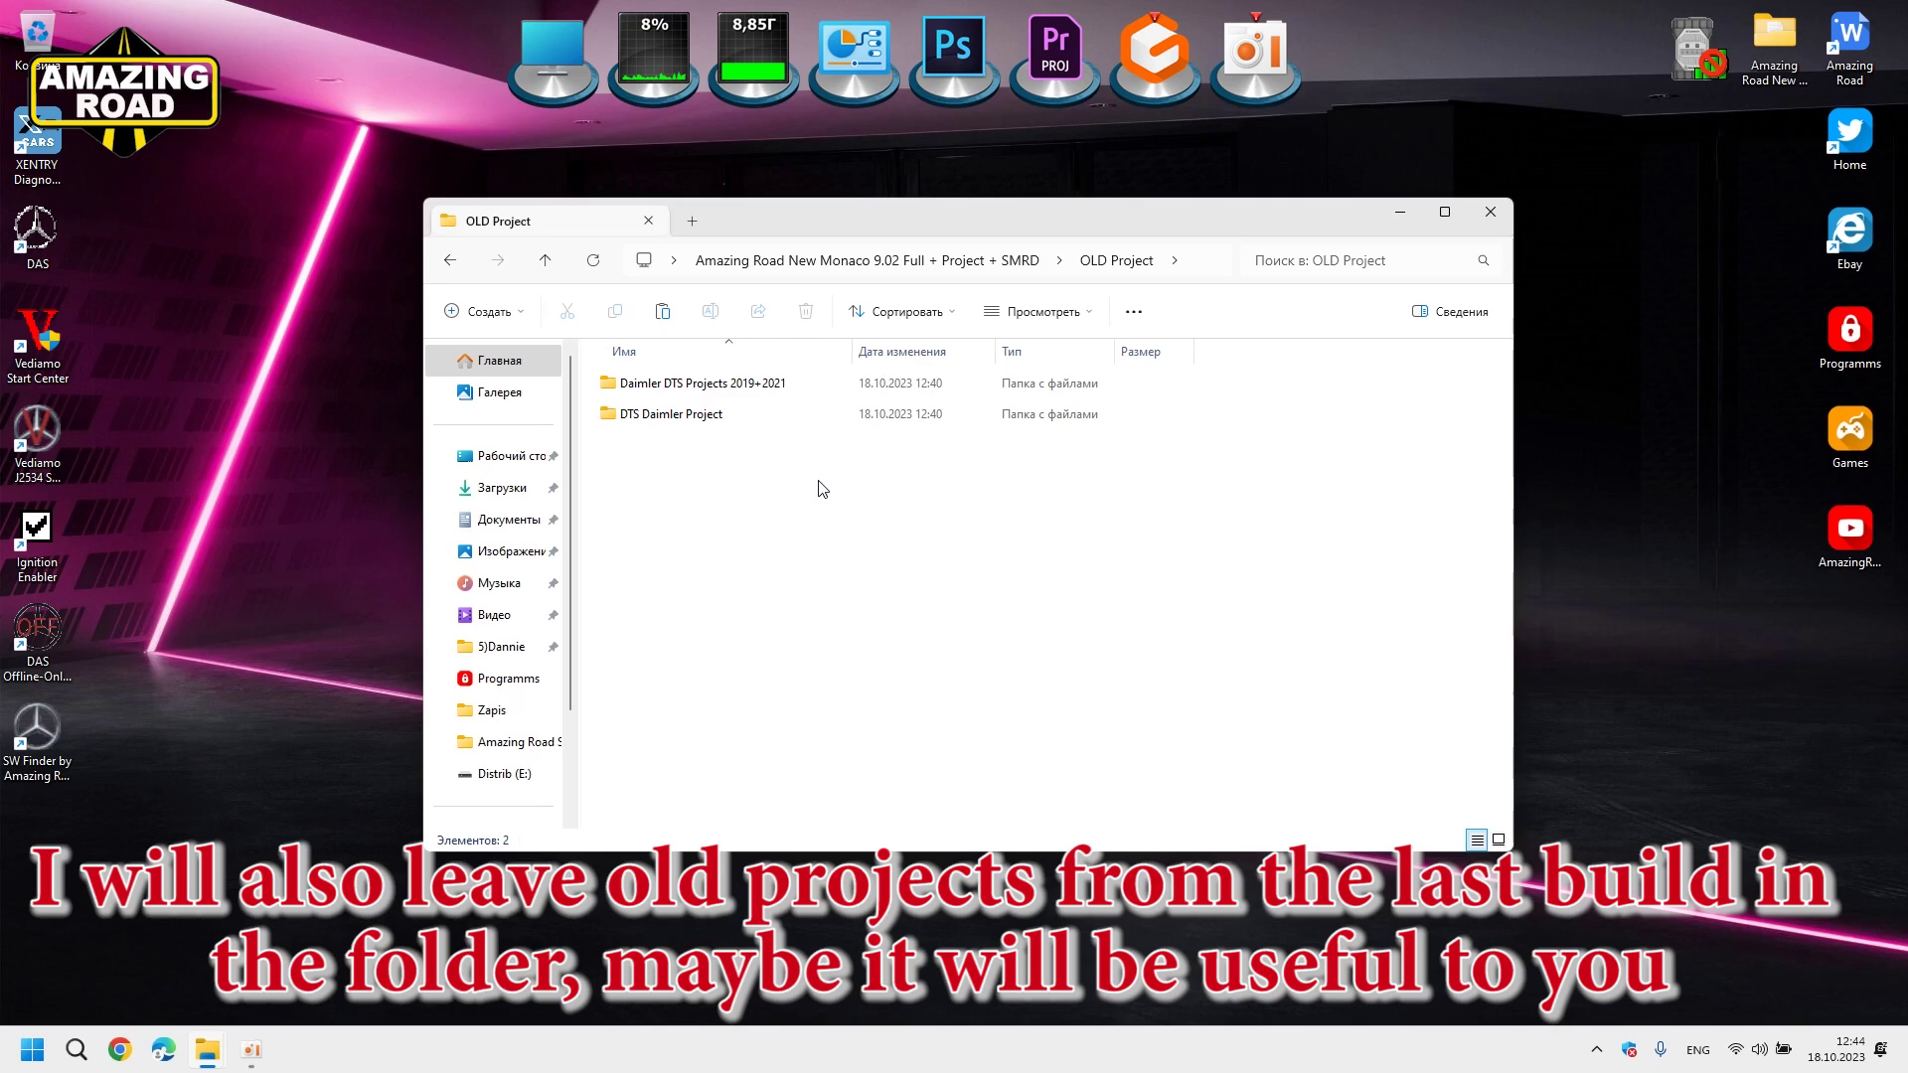
{"action": "key", "text": "alt+Left"}
- Check the combined size of the DTS9 Projects V3 and DTS9 Projects 2022.10 folders in their properties
{"action": "left_click", "coordinate": [693, 415]}
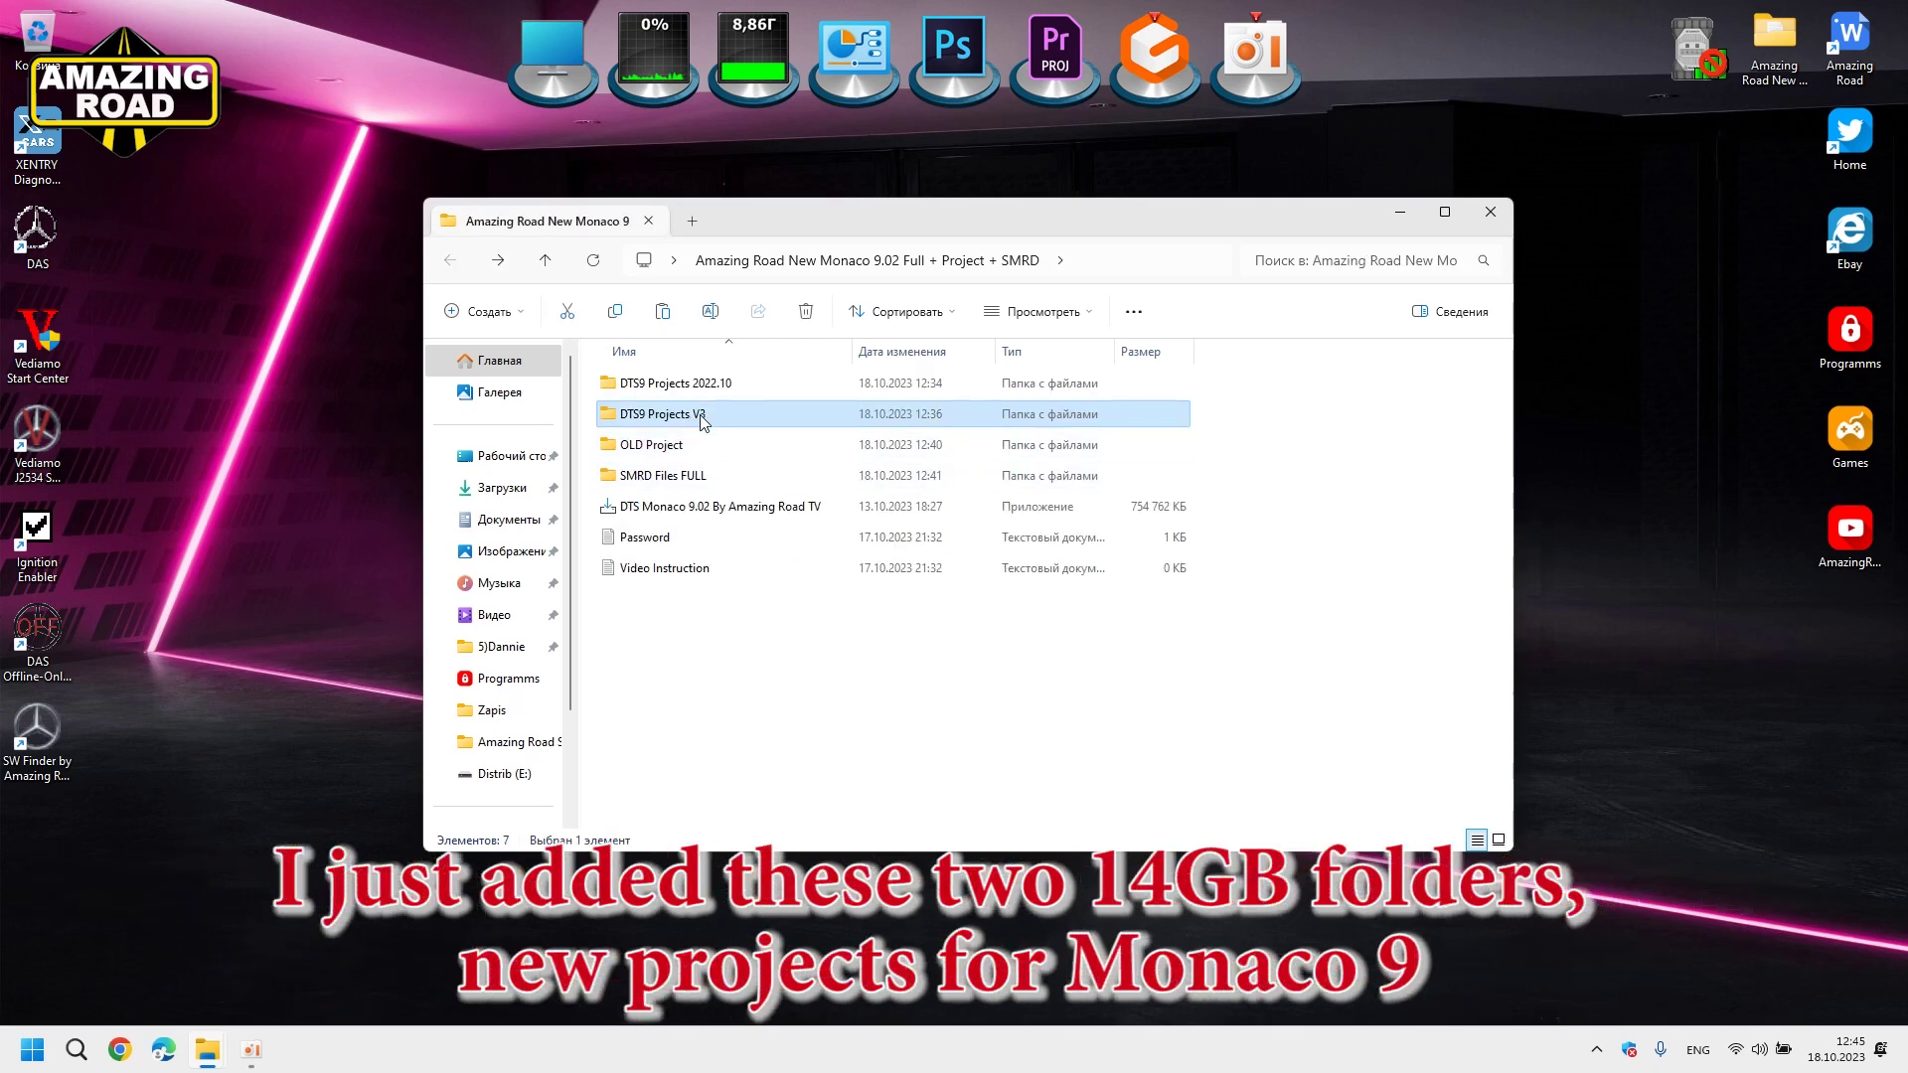
{"action": "left_click", "coordinate": [730, 387], "text": "ctrl"}
{"action": "right_click", "coordinate": [752, 392]}
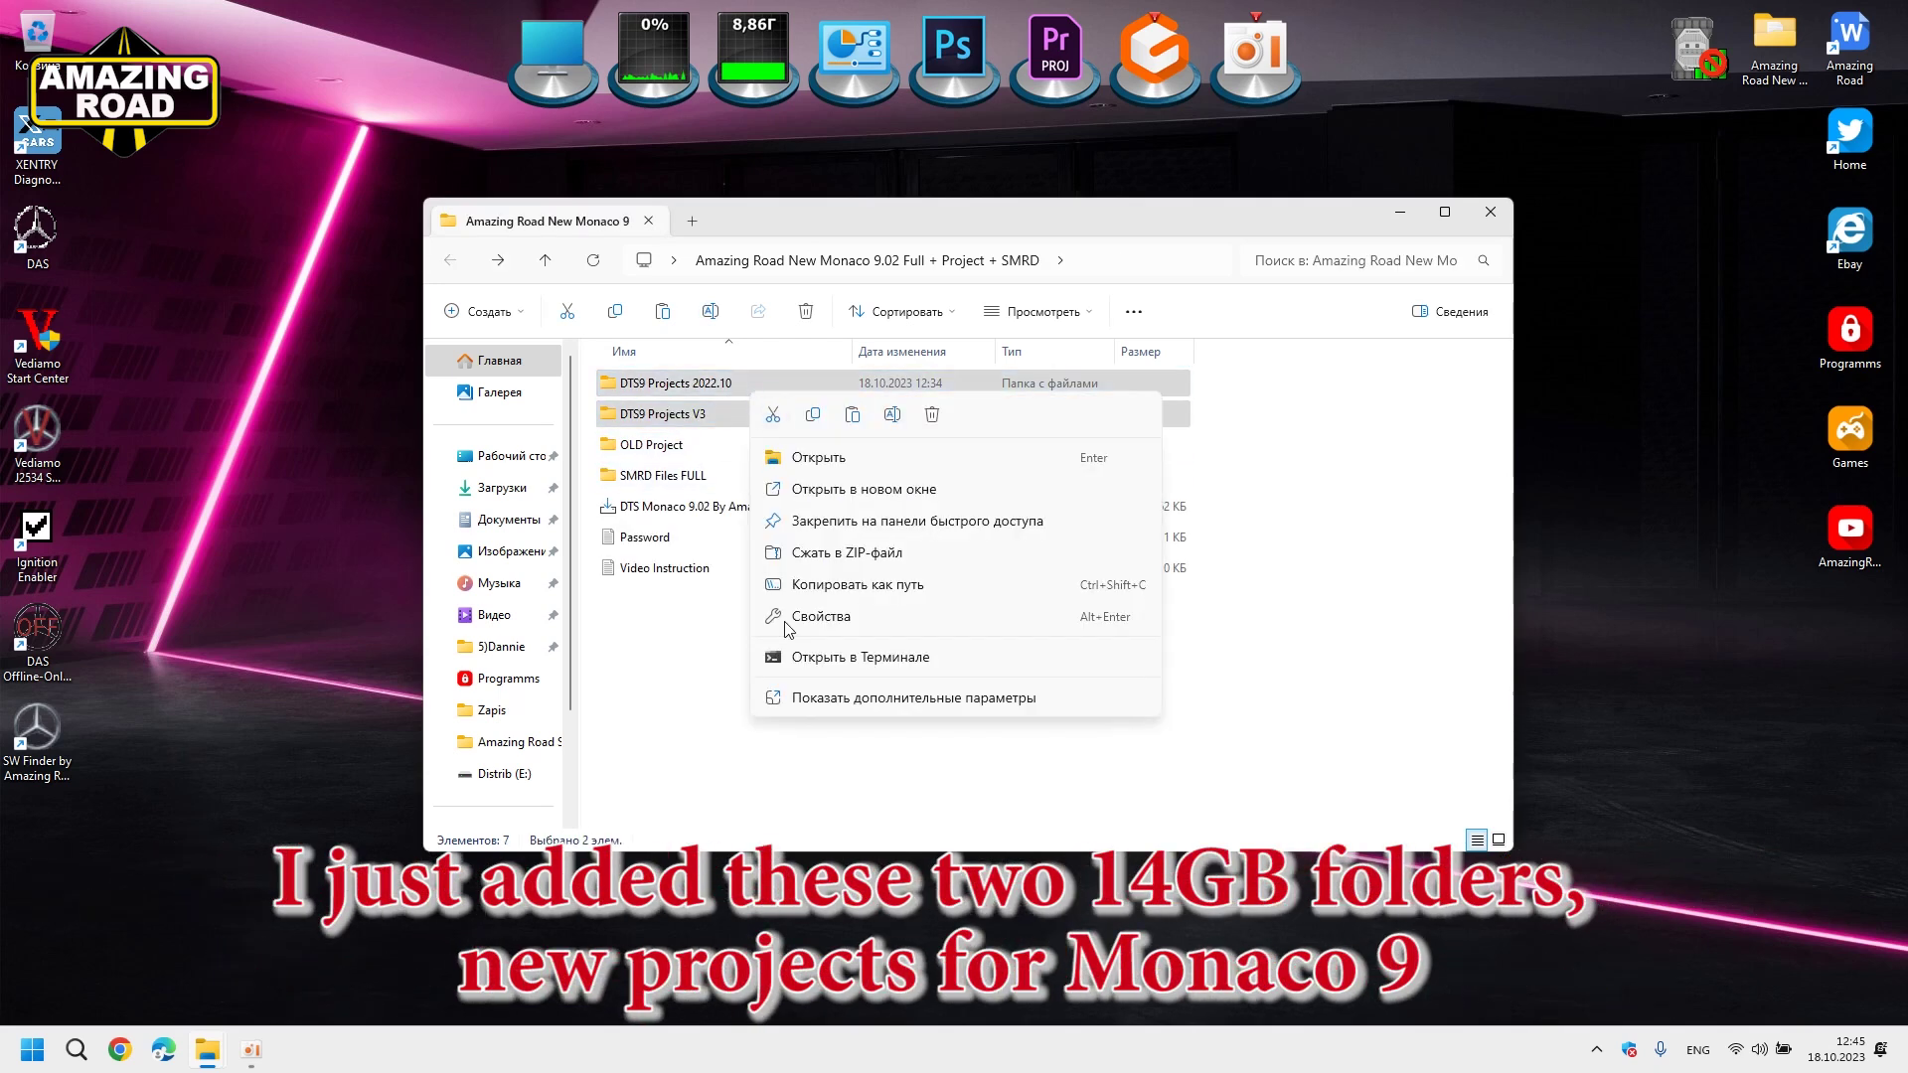
{"action": "left_click", "coordinate": [785, 617]}
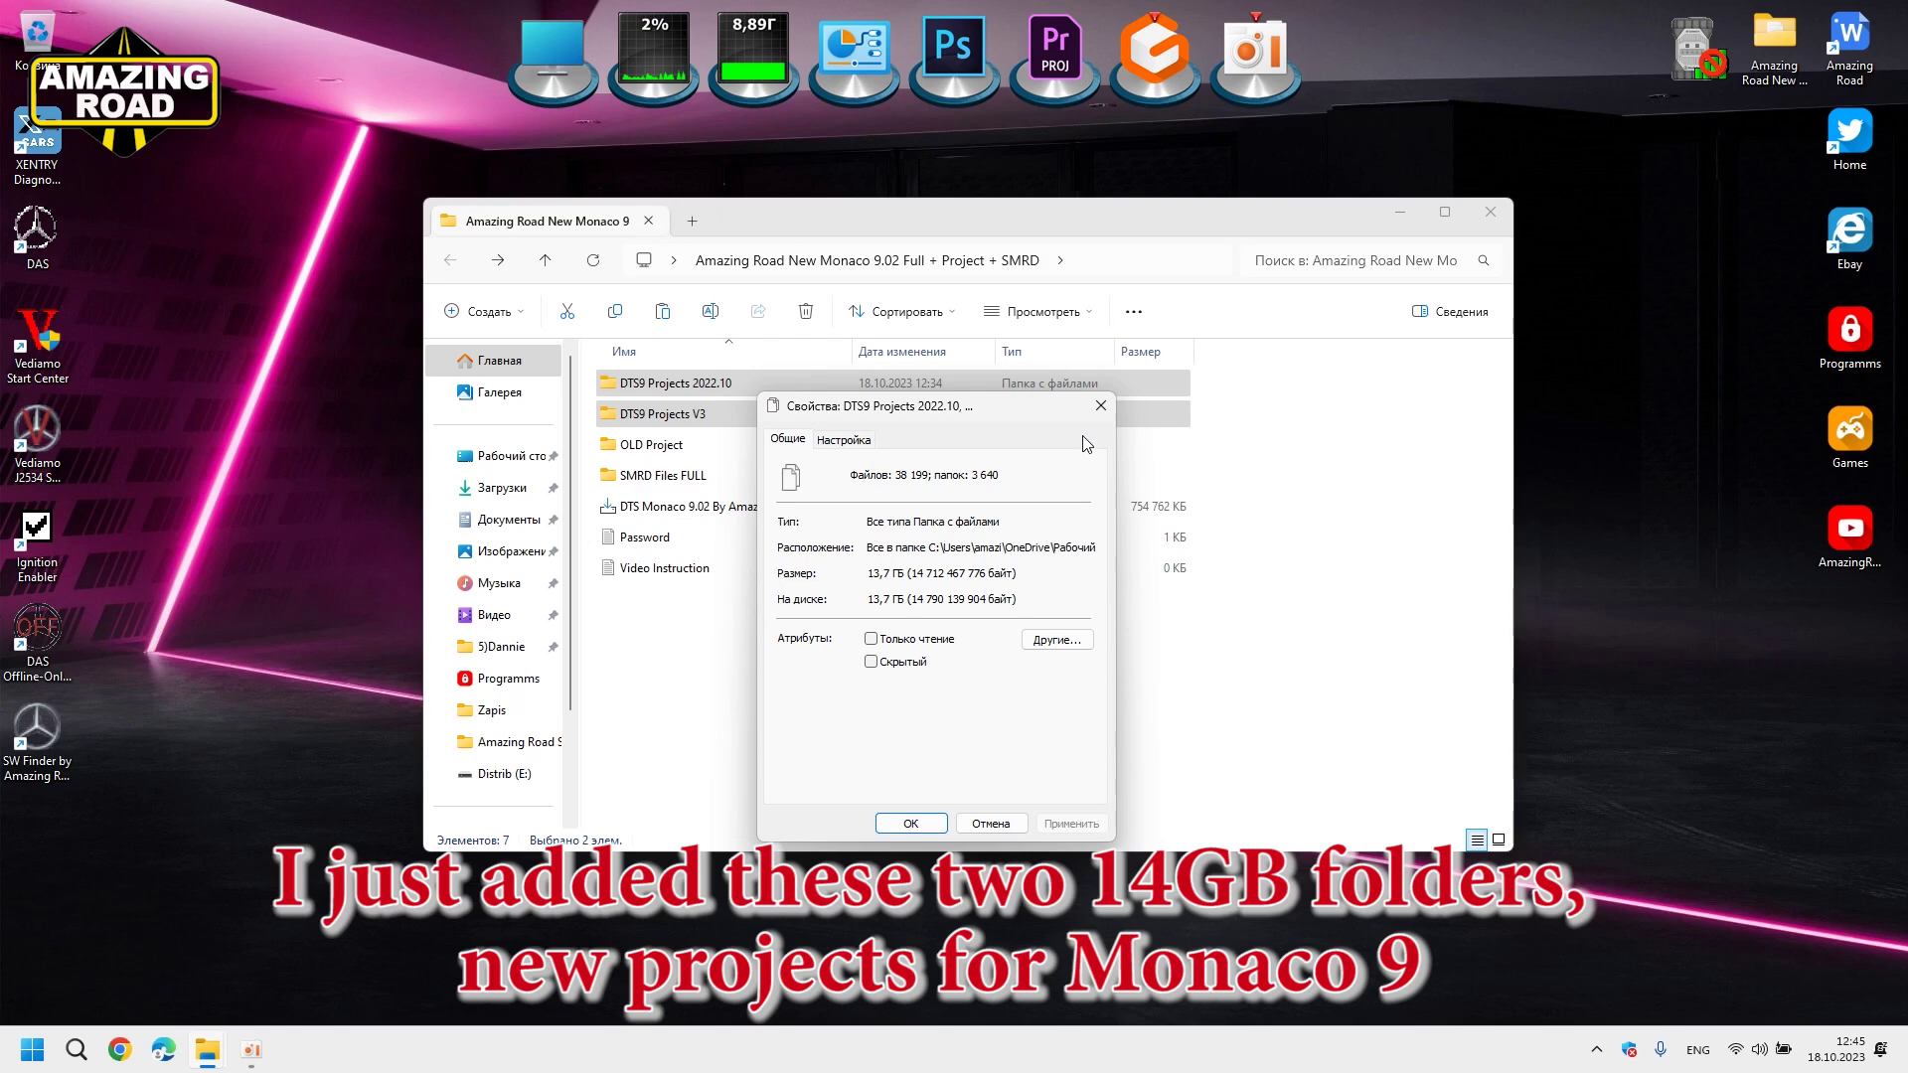
{"action": "left_click", "coordinate": [1100, 405]}
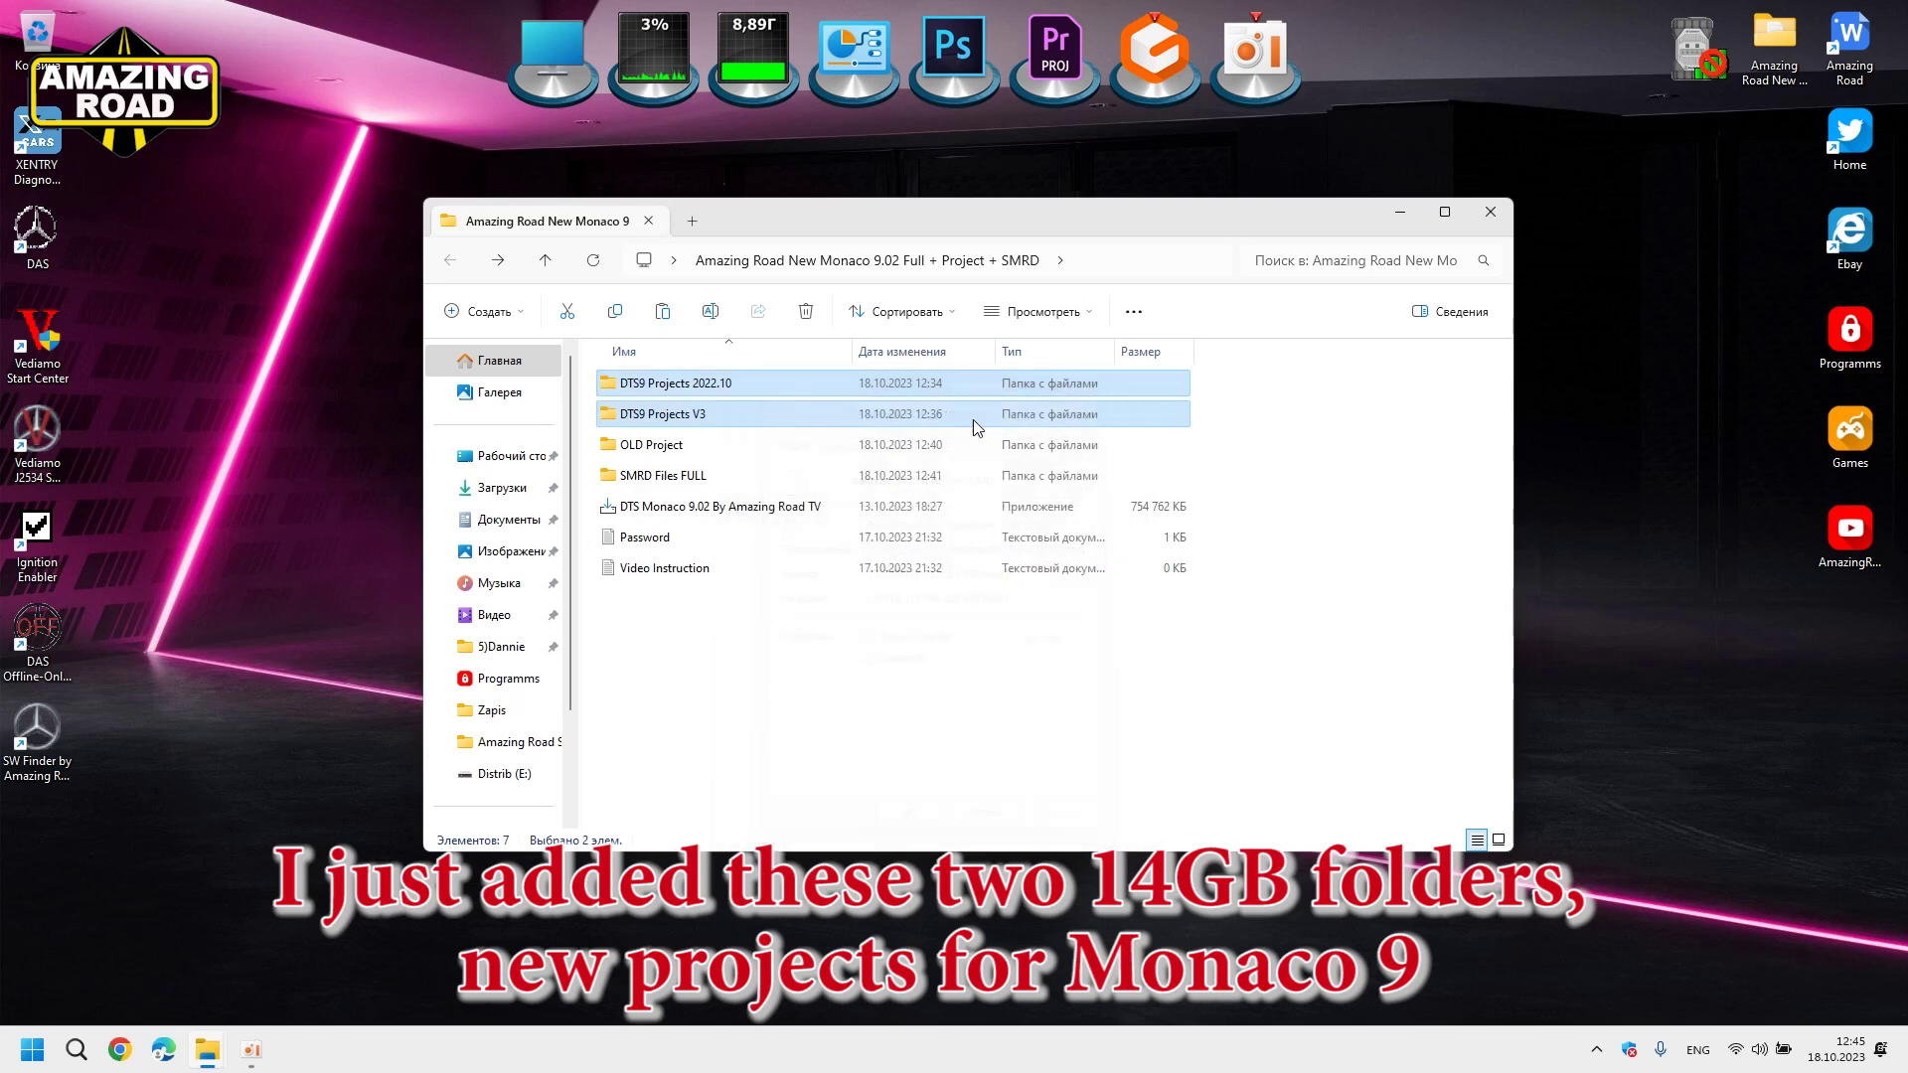
- Browse the project folders inside DTS9 Projects V3 and return to the main build folder
{"action": "left_click", "coordinate": [709, 421]}
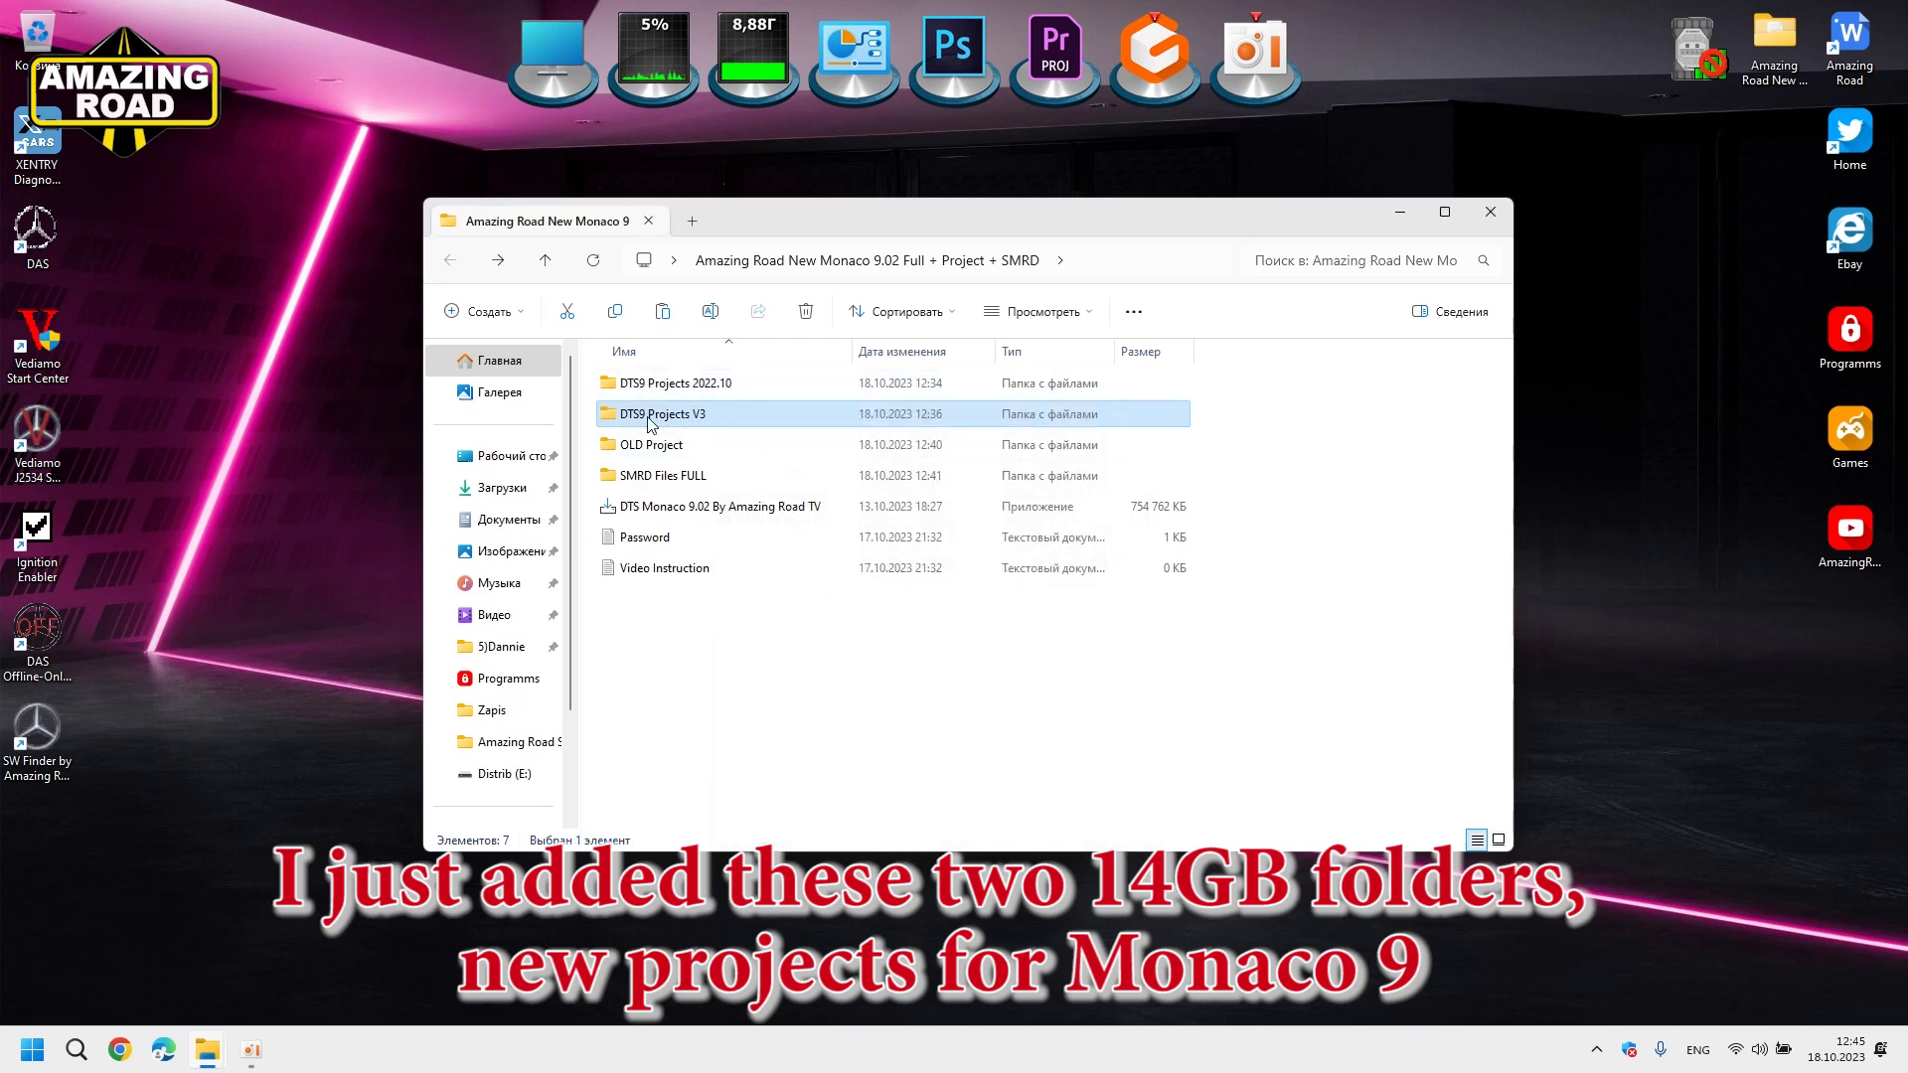
{"action": "mouse_move", "coordinate": [664, 425]}
{"action": "double_click", "coordinate": [660, 422]}
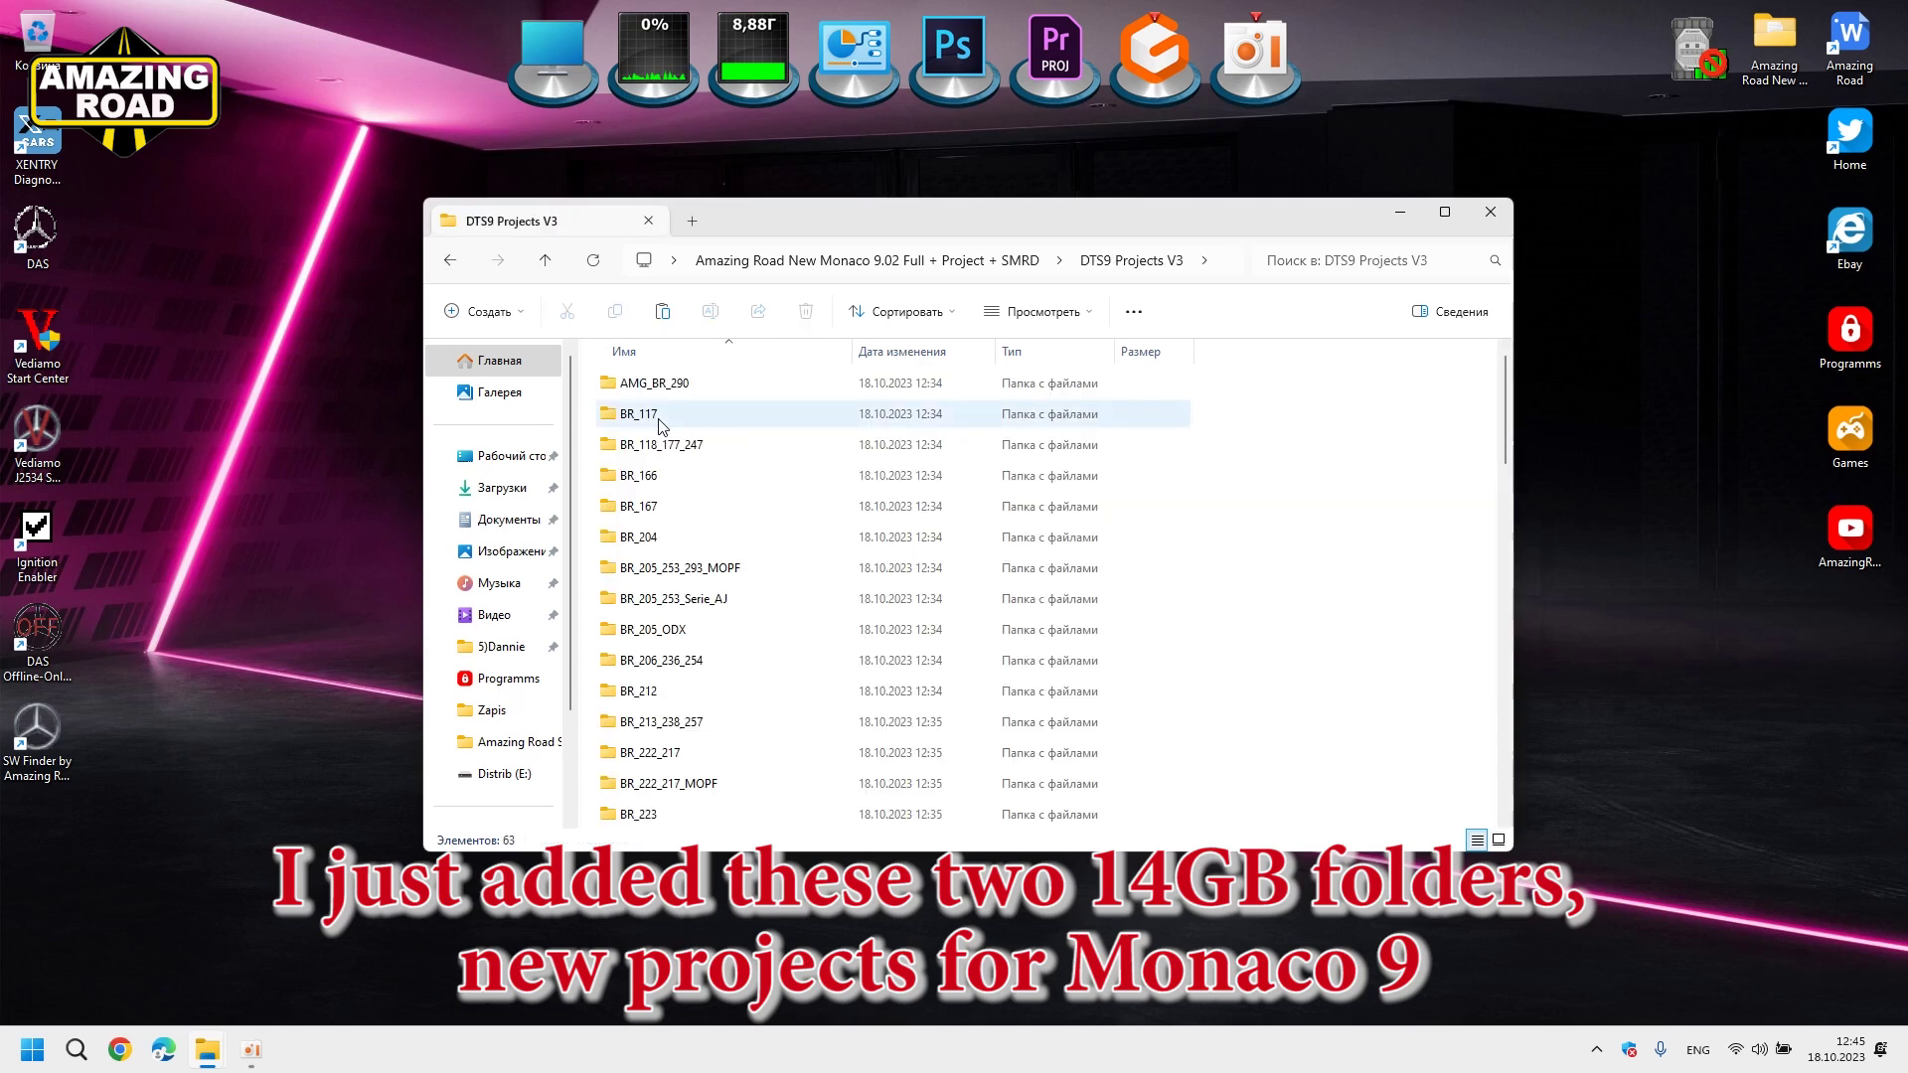
{"action": "scroll", "coordinate": [773, 601], "scroll_direction": "down", "scroll_amount": 8}
{"action": "scroll", "coordinate": [777, 622], "scroll_direction": "up", "scroll_amount": 5}
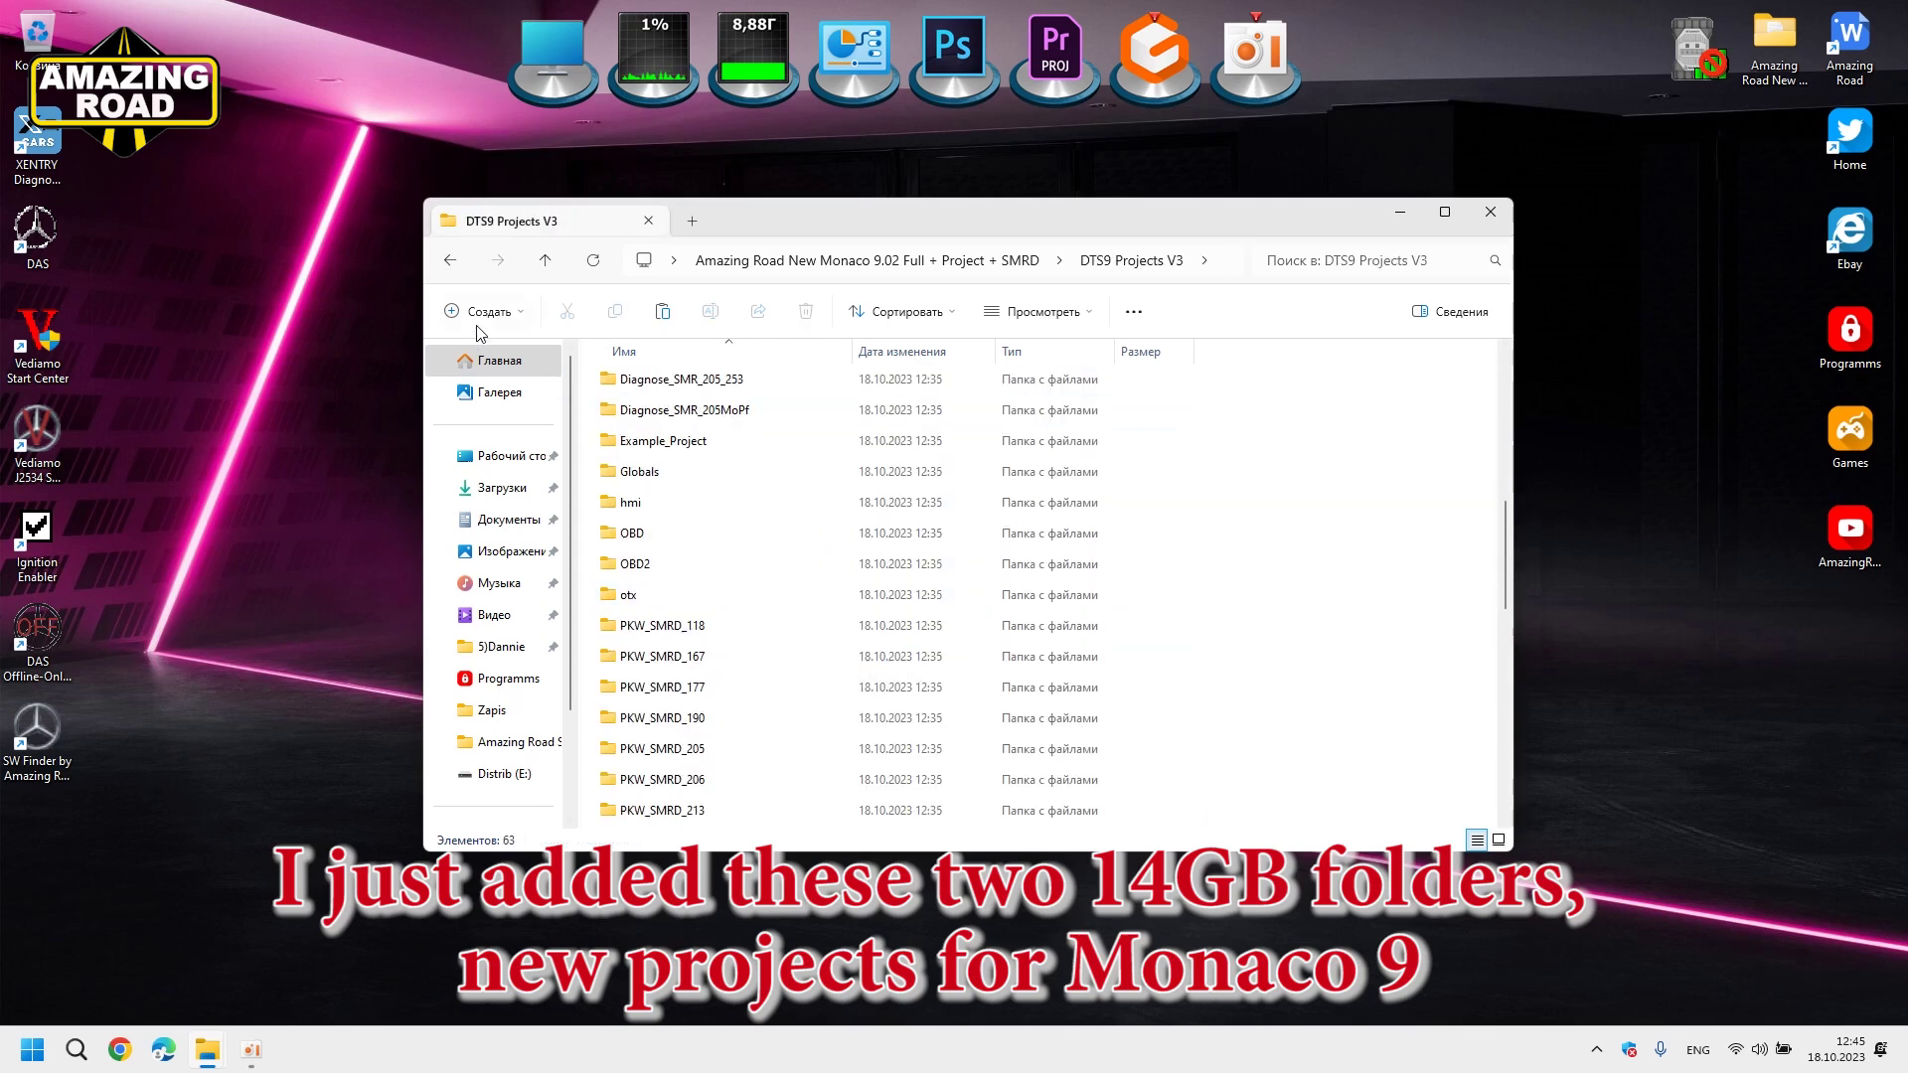
{"action": "left_click", "coordinate": [450, 260]}
- Review the DTS9 Projects 2022.10 folder's details and the contents of OLD Project, ending in the main build folder
{"action": "left_click", "coordinate": [657, 395]}
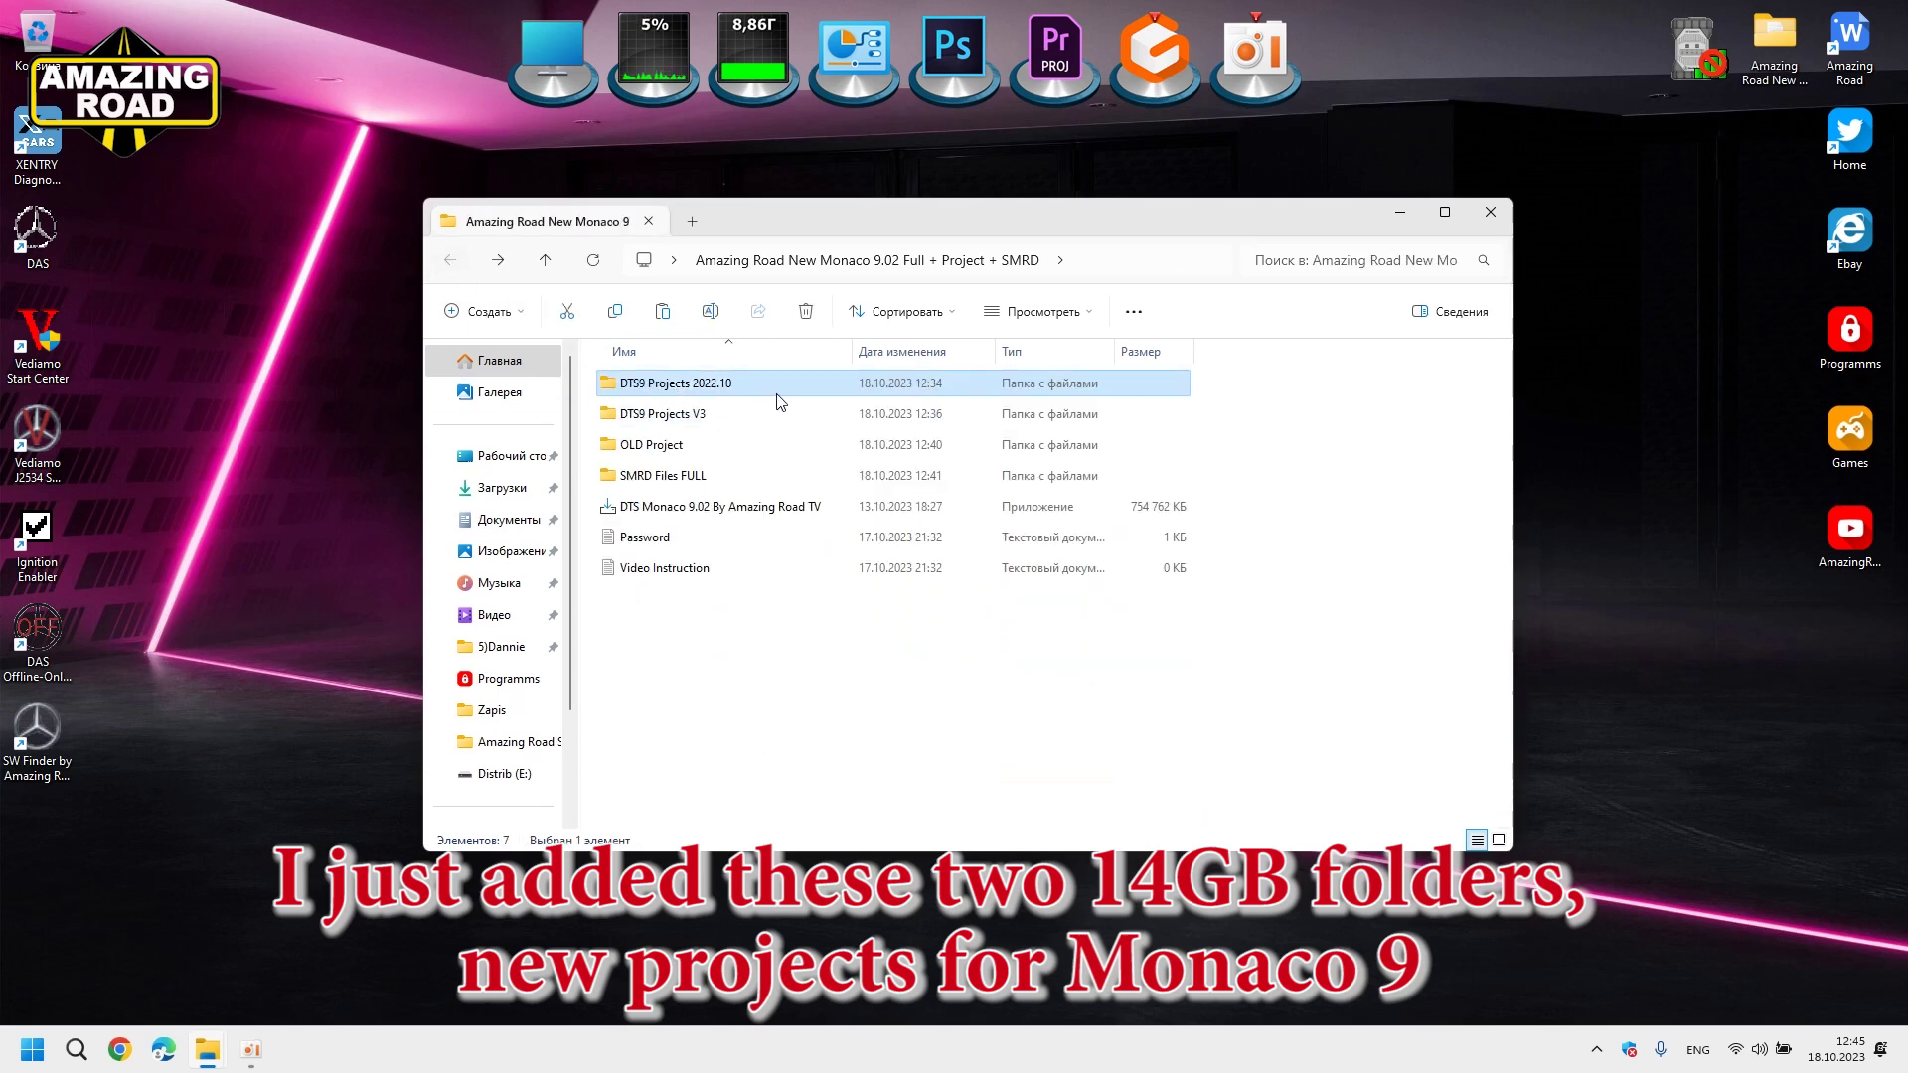
{"action": "mouse_move", "coordinate": [712, 393]}
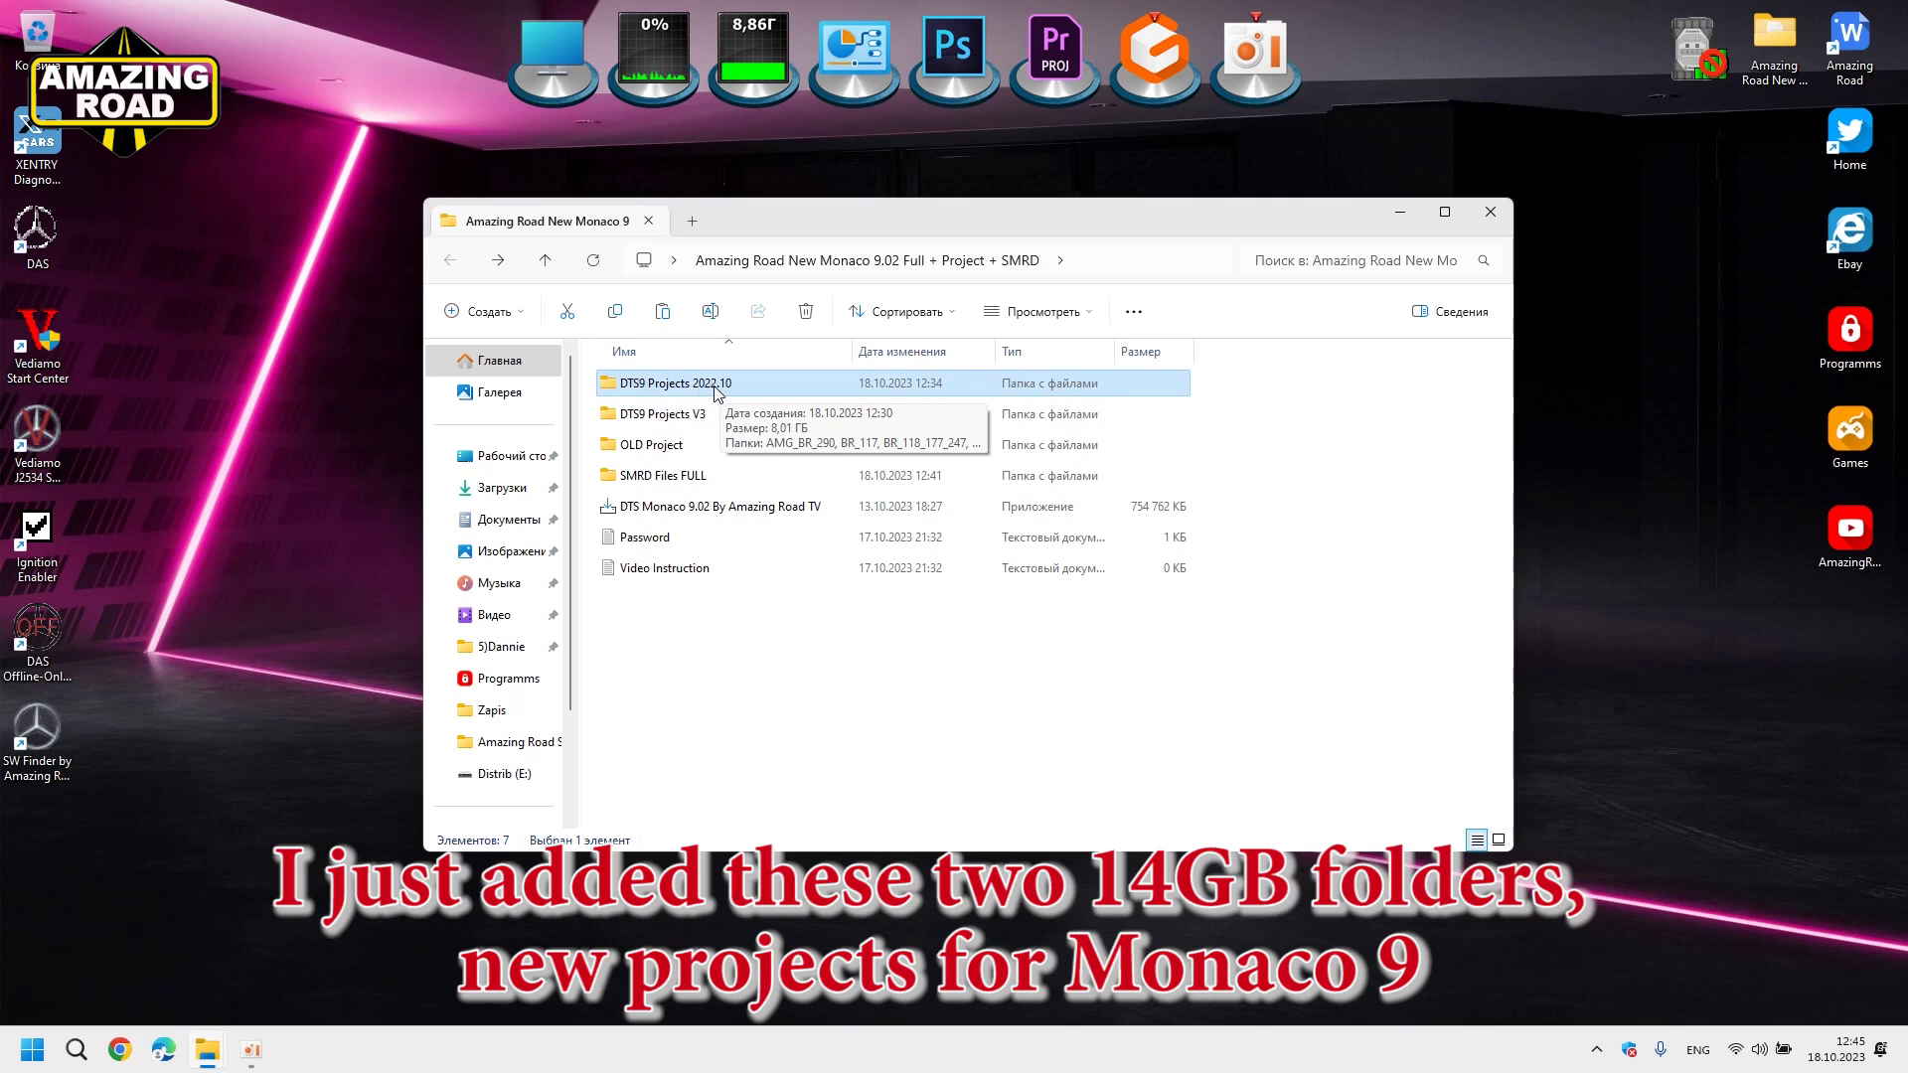
{"action": "double_click", "coordinate": [681, 449]}
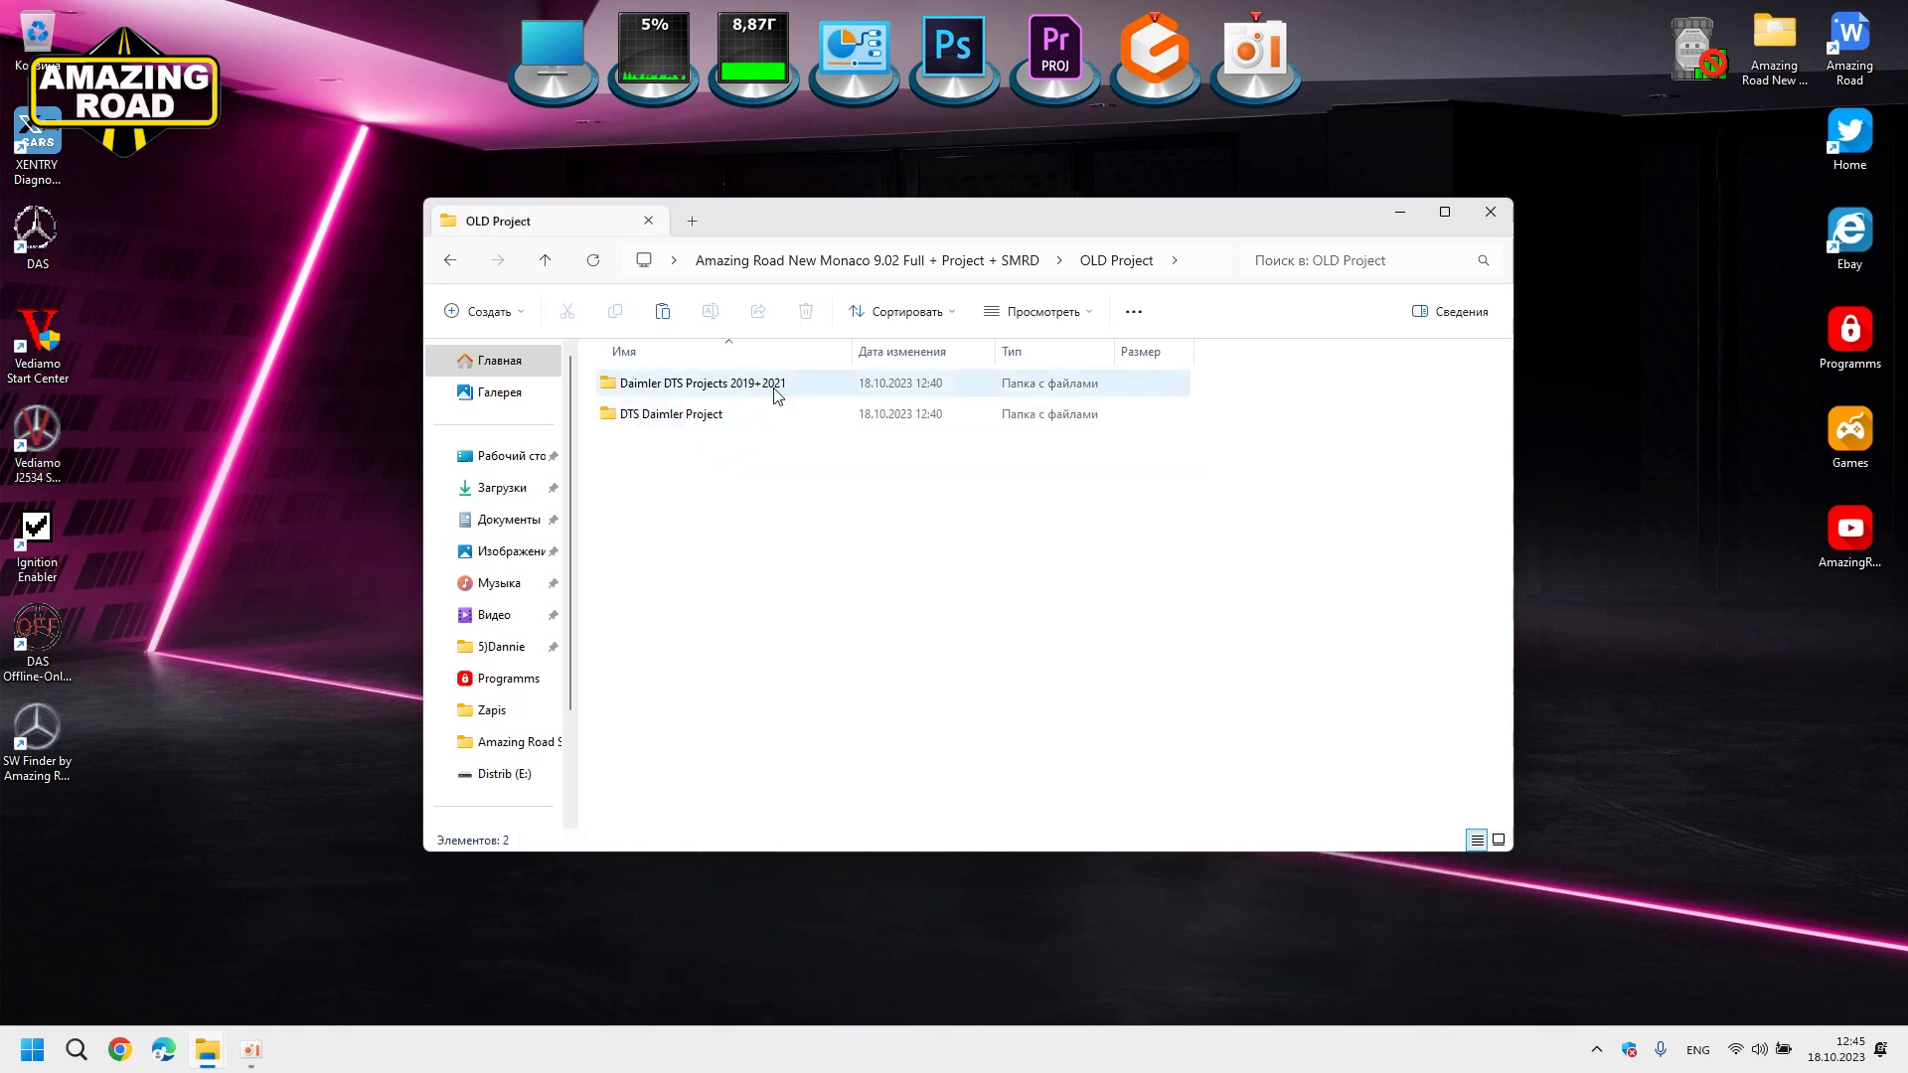
{"action": "mouse_move", "coordinate": [777, 393]}
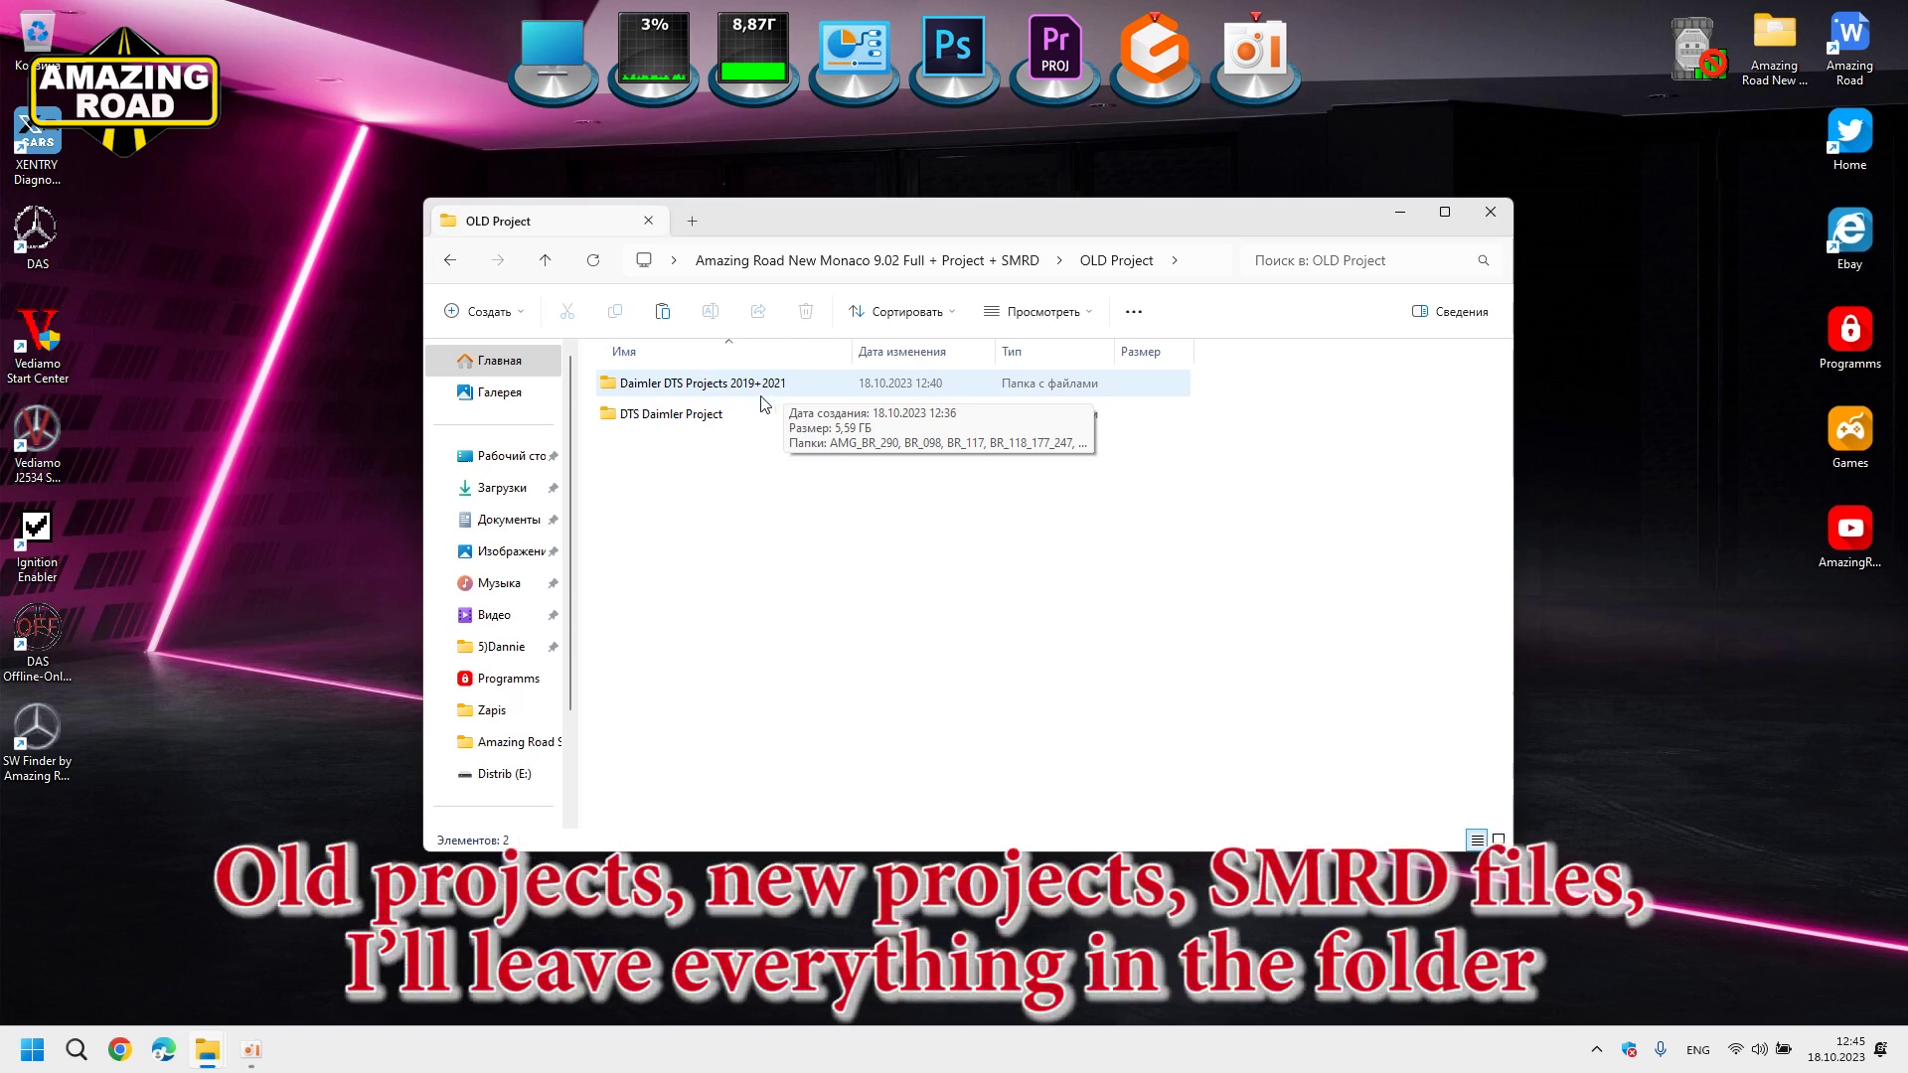
{"action": "key", "text": "alt+Left"}
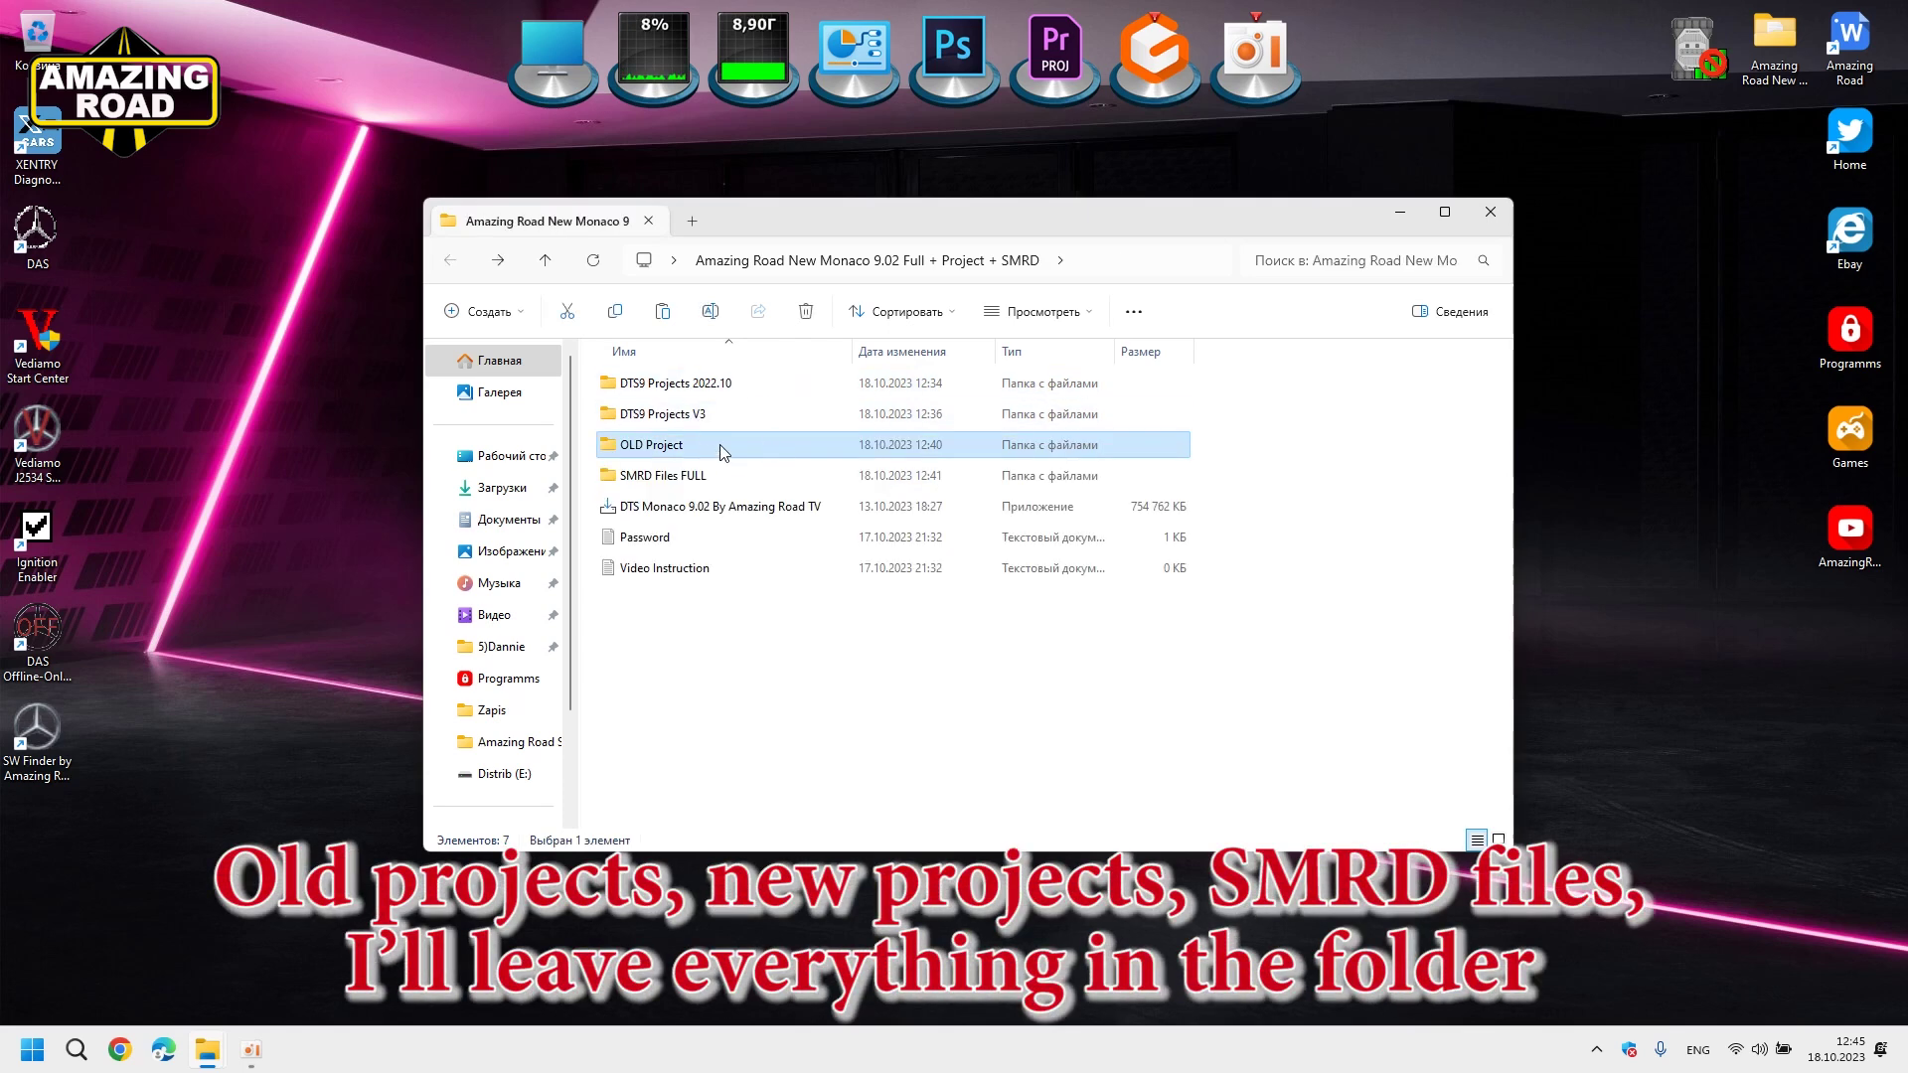
{"action": "left_click", "coordinate": [707, 708]}
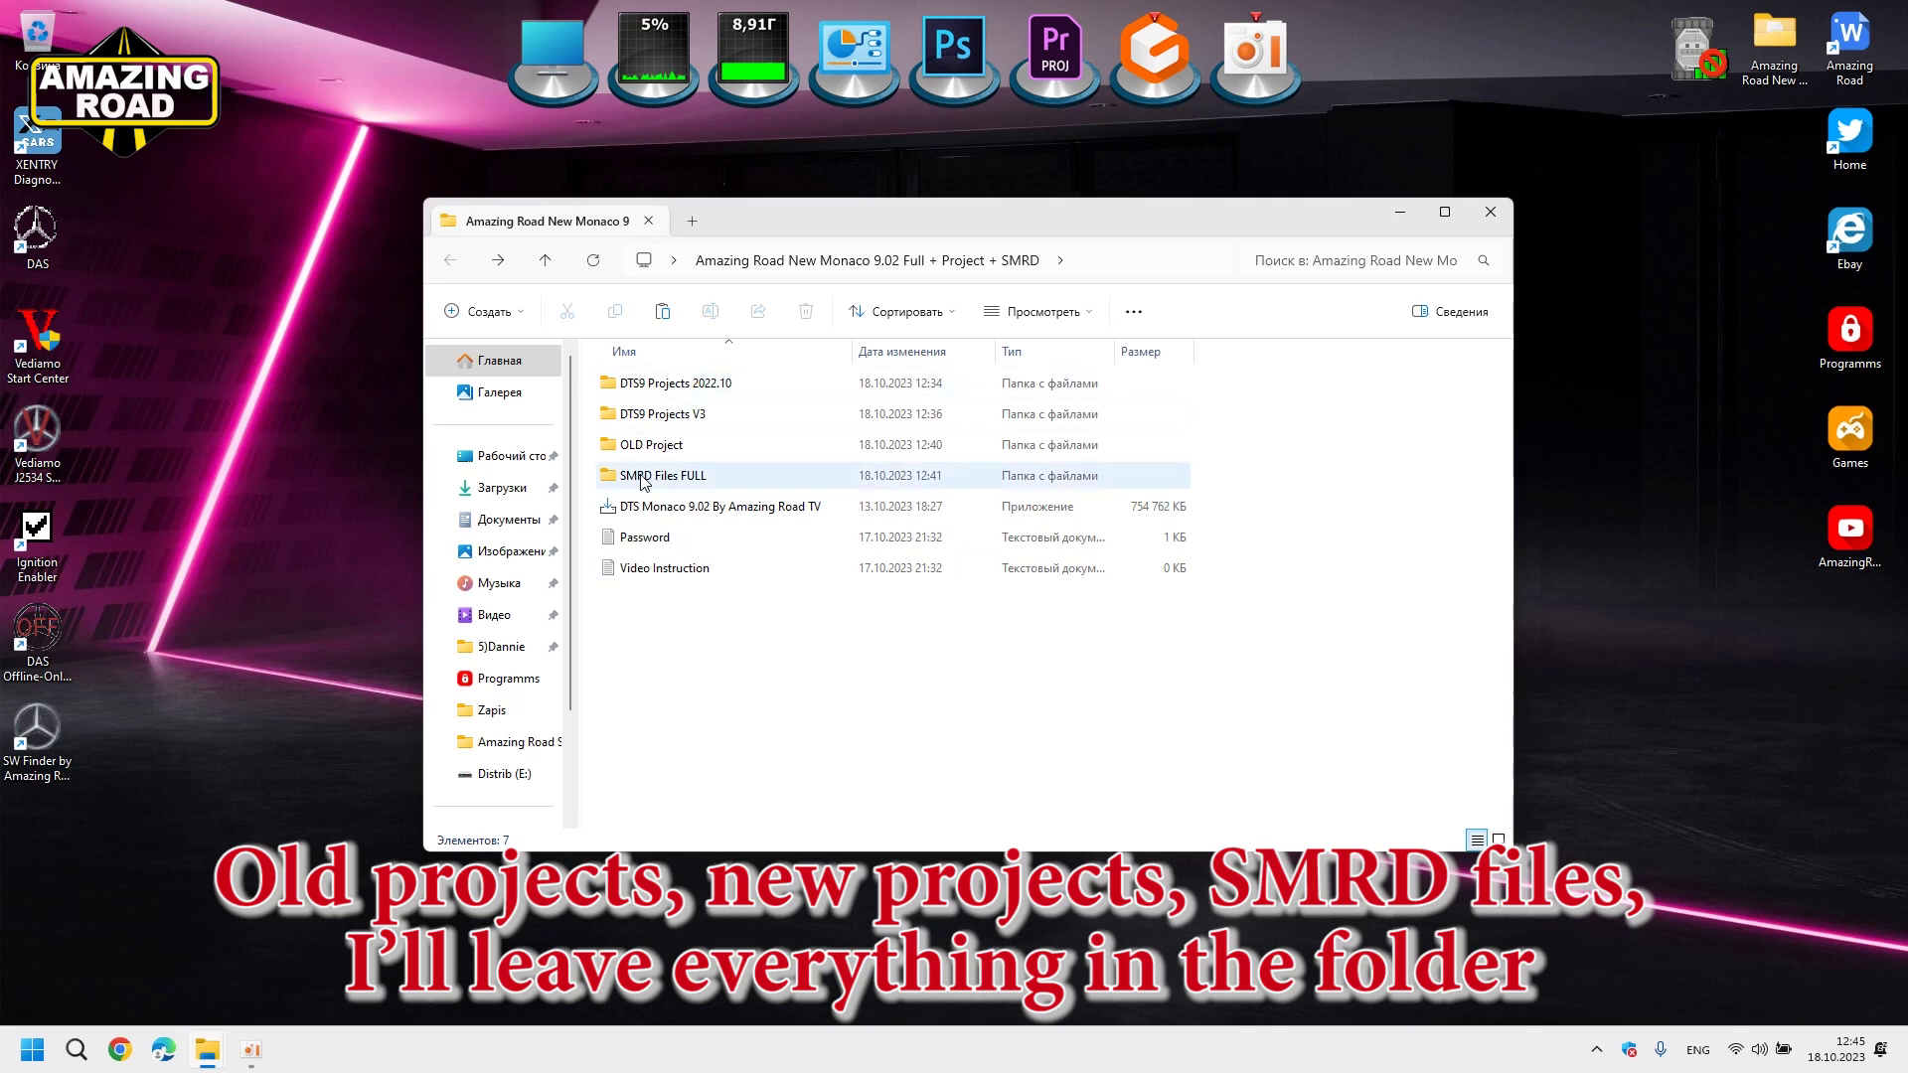
{"action": "mouse_move", "coordinate": [661, 484]}
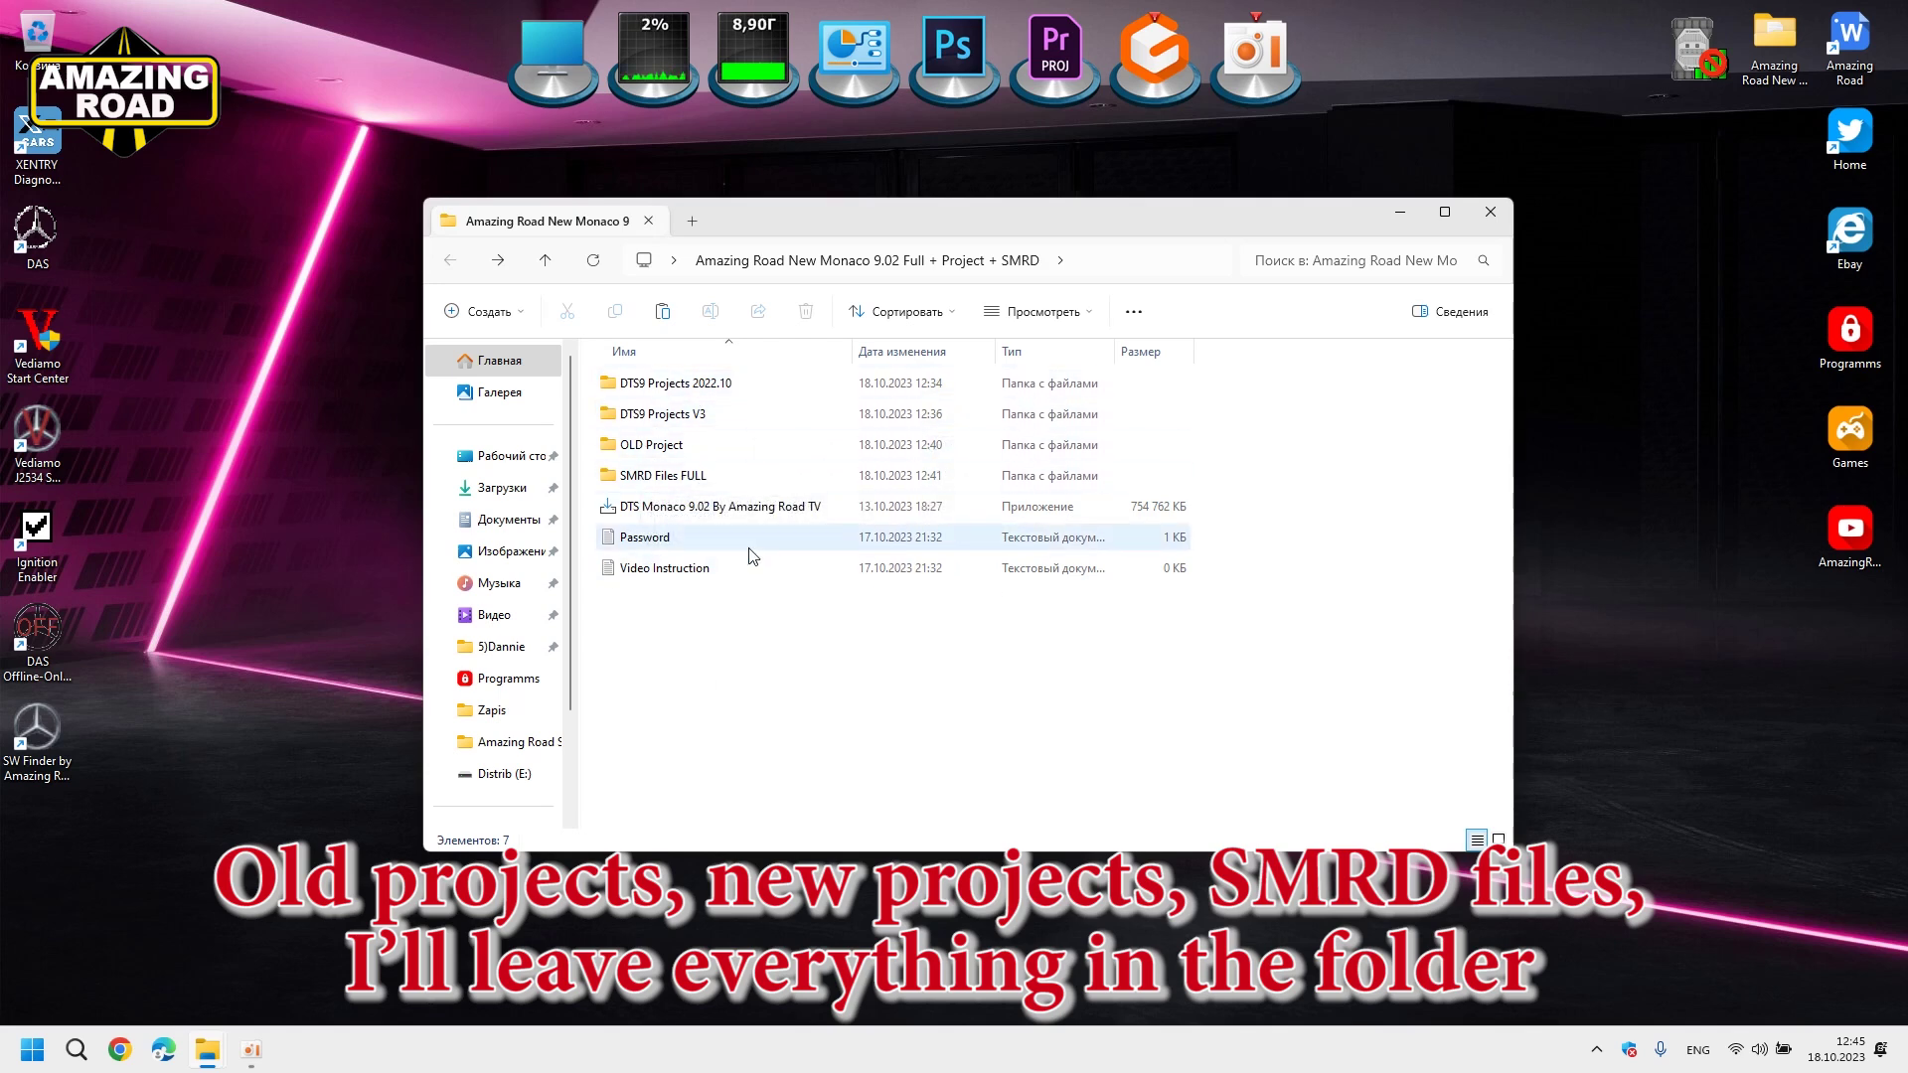
{"action": "left_click", "coordinate": [695, 383]}
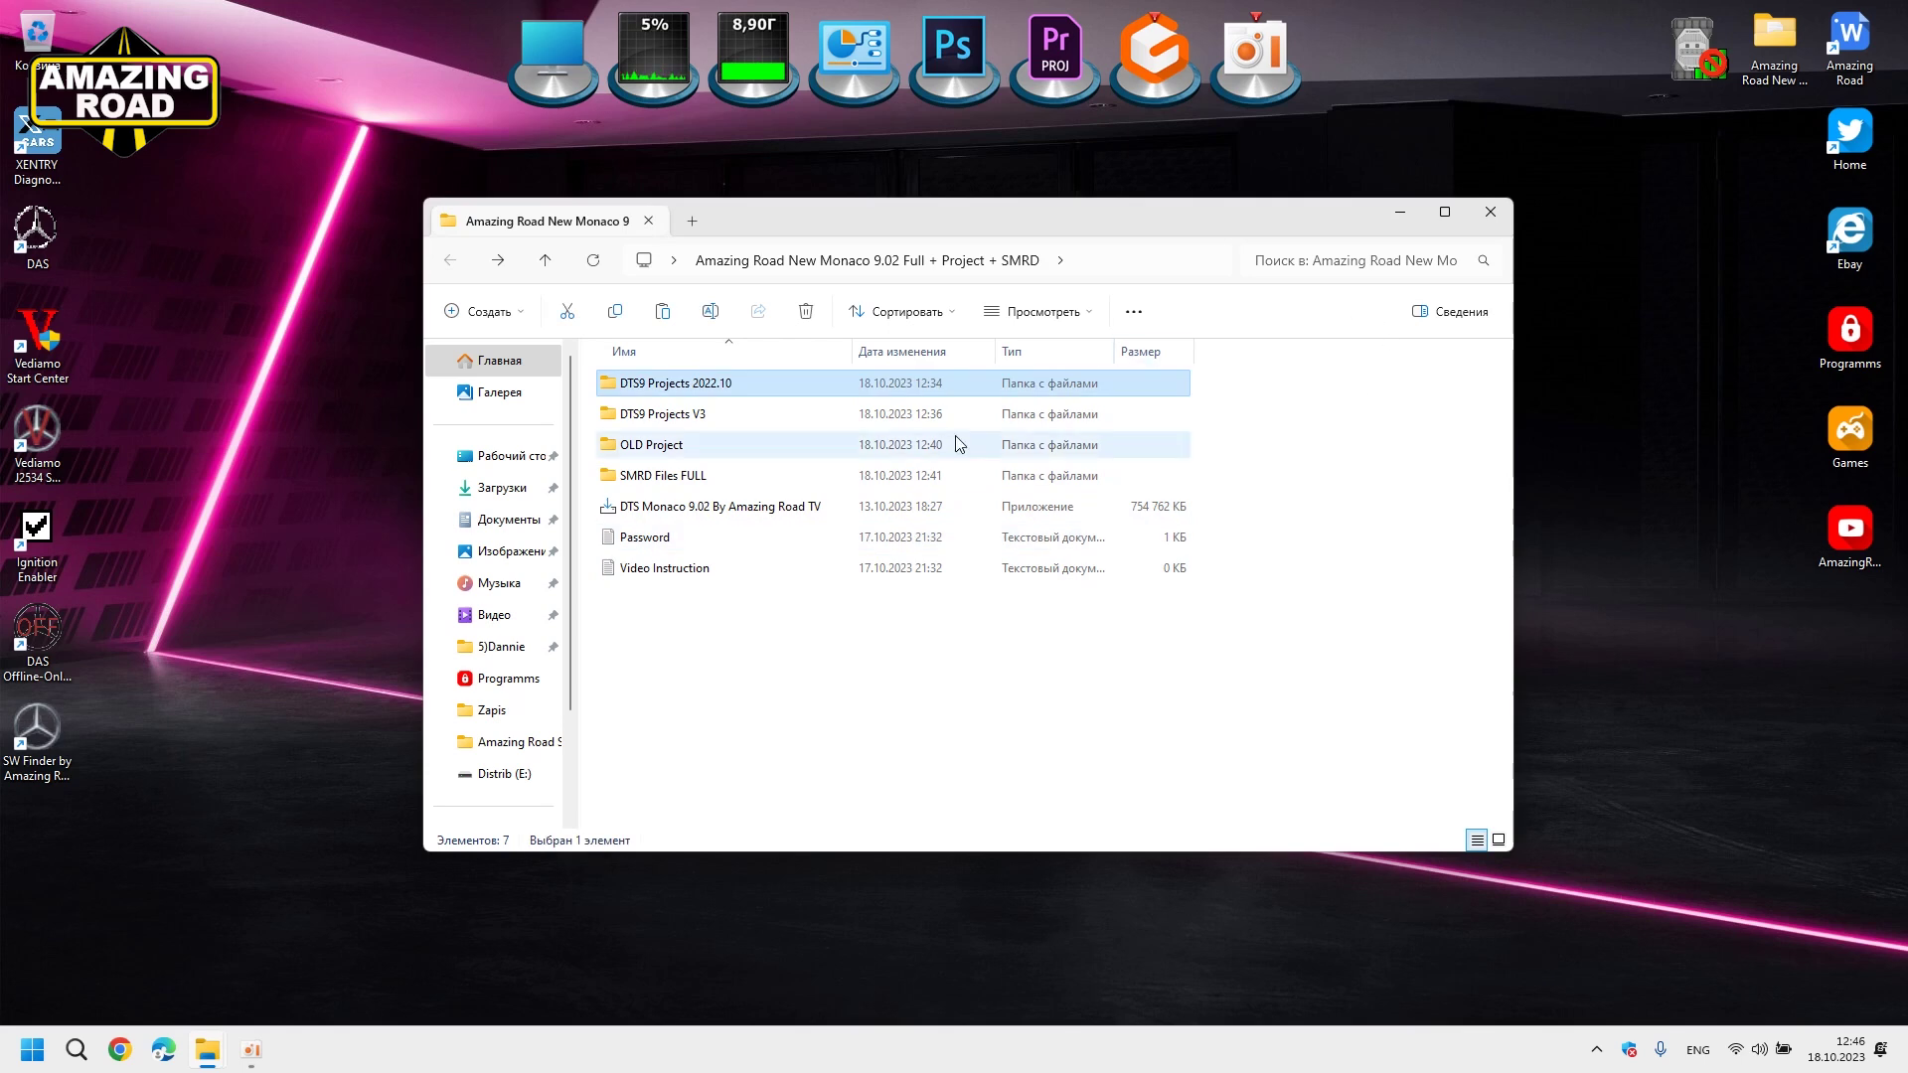
- Launch the DTS Monaco 9.02 By Amazing Road TV installer and choose English as the setup language
{"action": "double_click", "coordinate": [710, 509]}
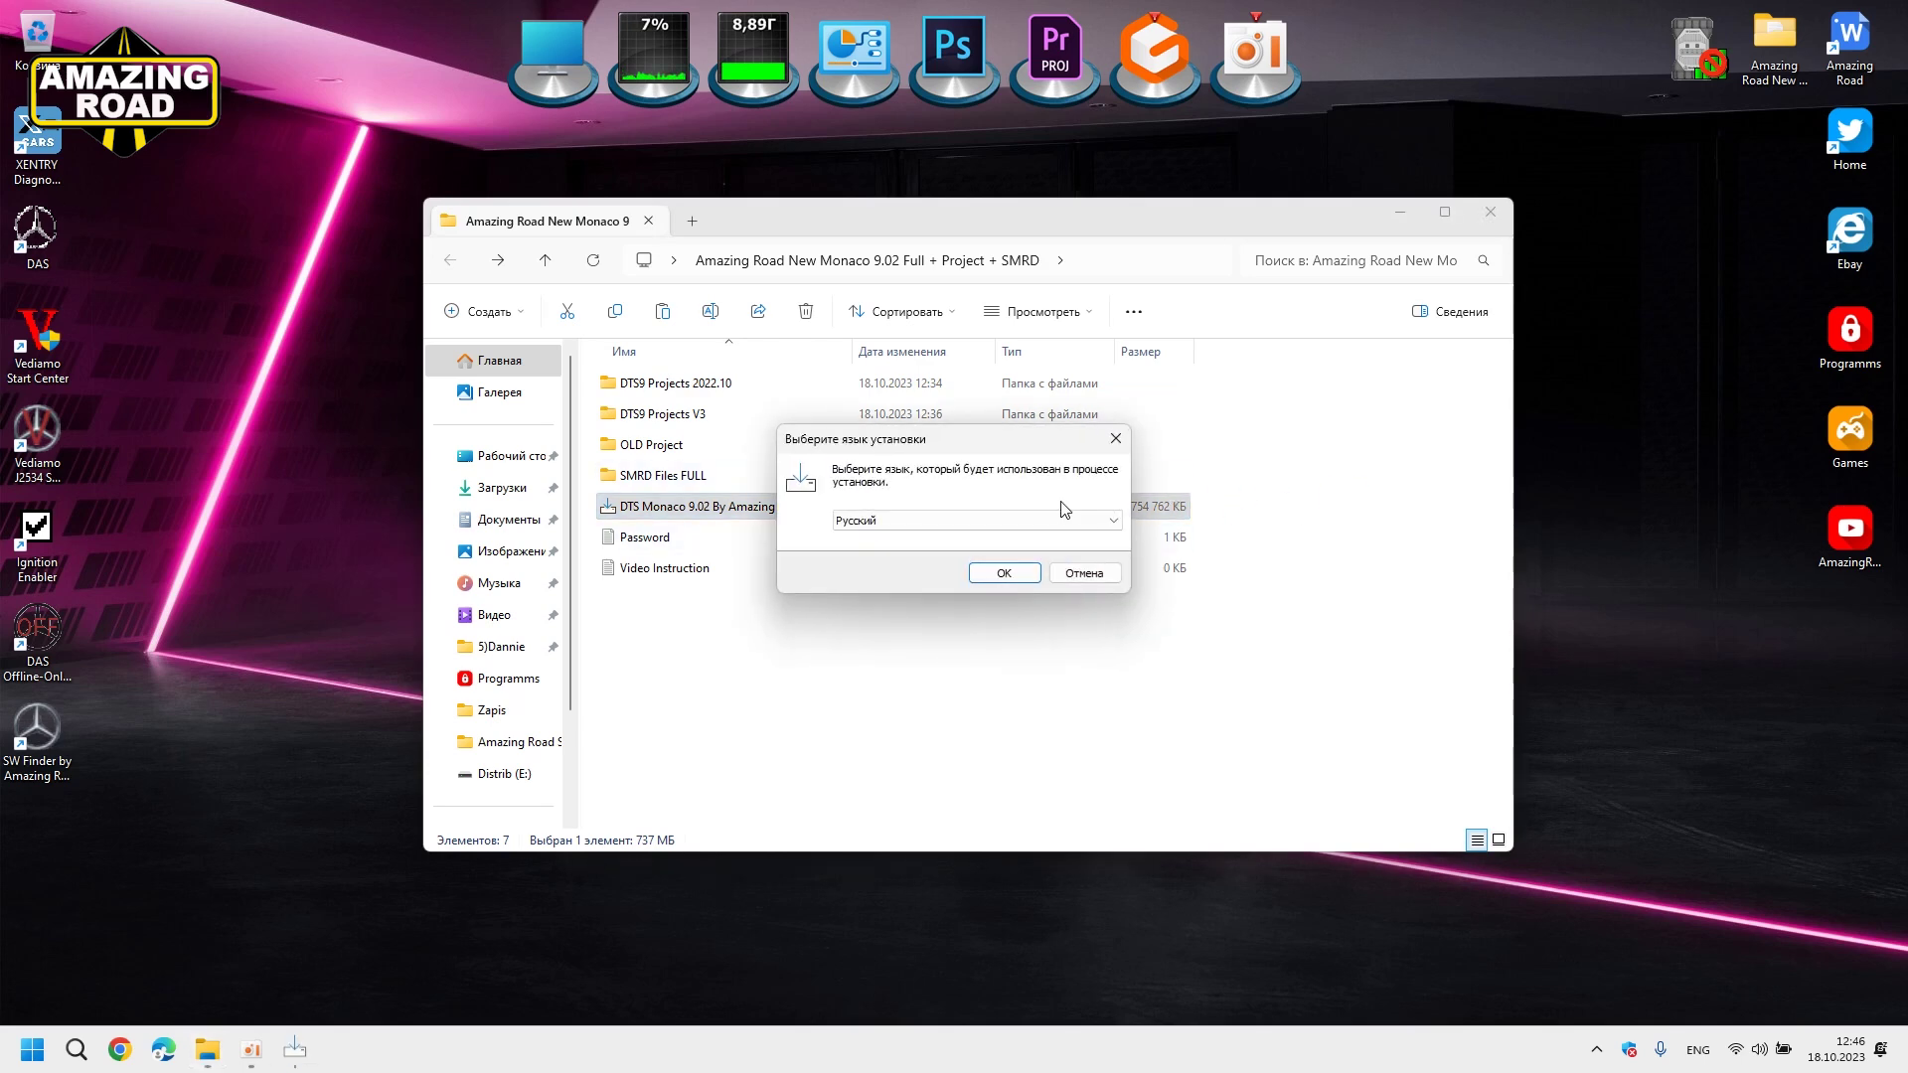
{"action": "left_click", "coordinate": [1114, 526]}
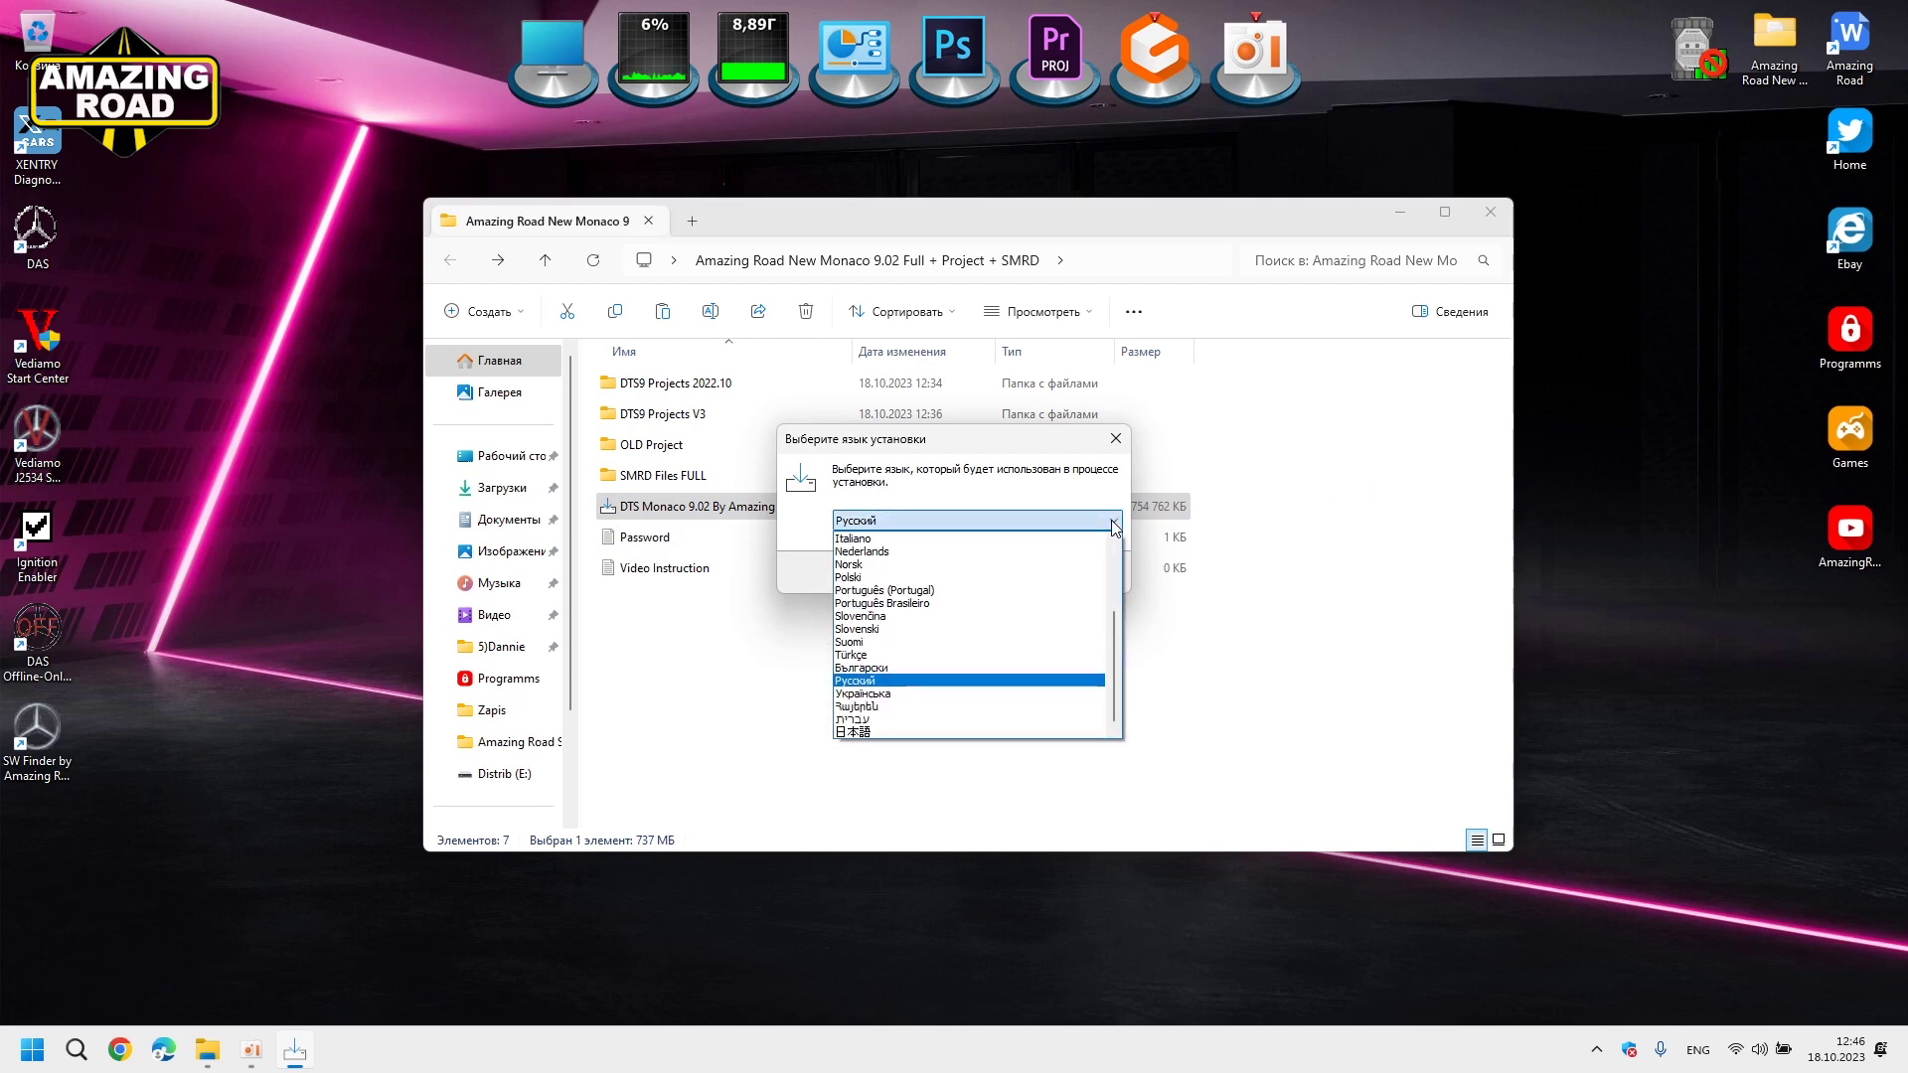
{"action": "left_click_drag", "start_coordinate": [1113, 636], "coordinate": [1119, 570]}
{"action": "left_click", "coordinate": [853, 603]}
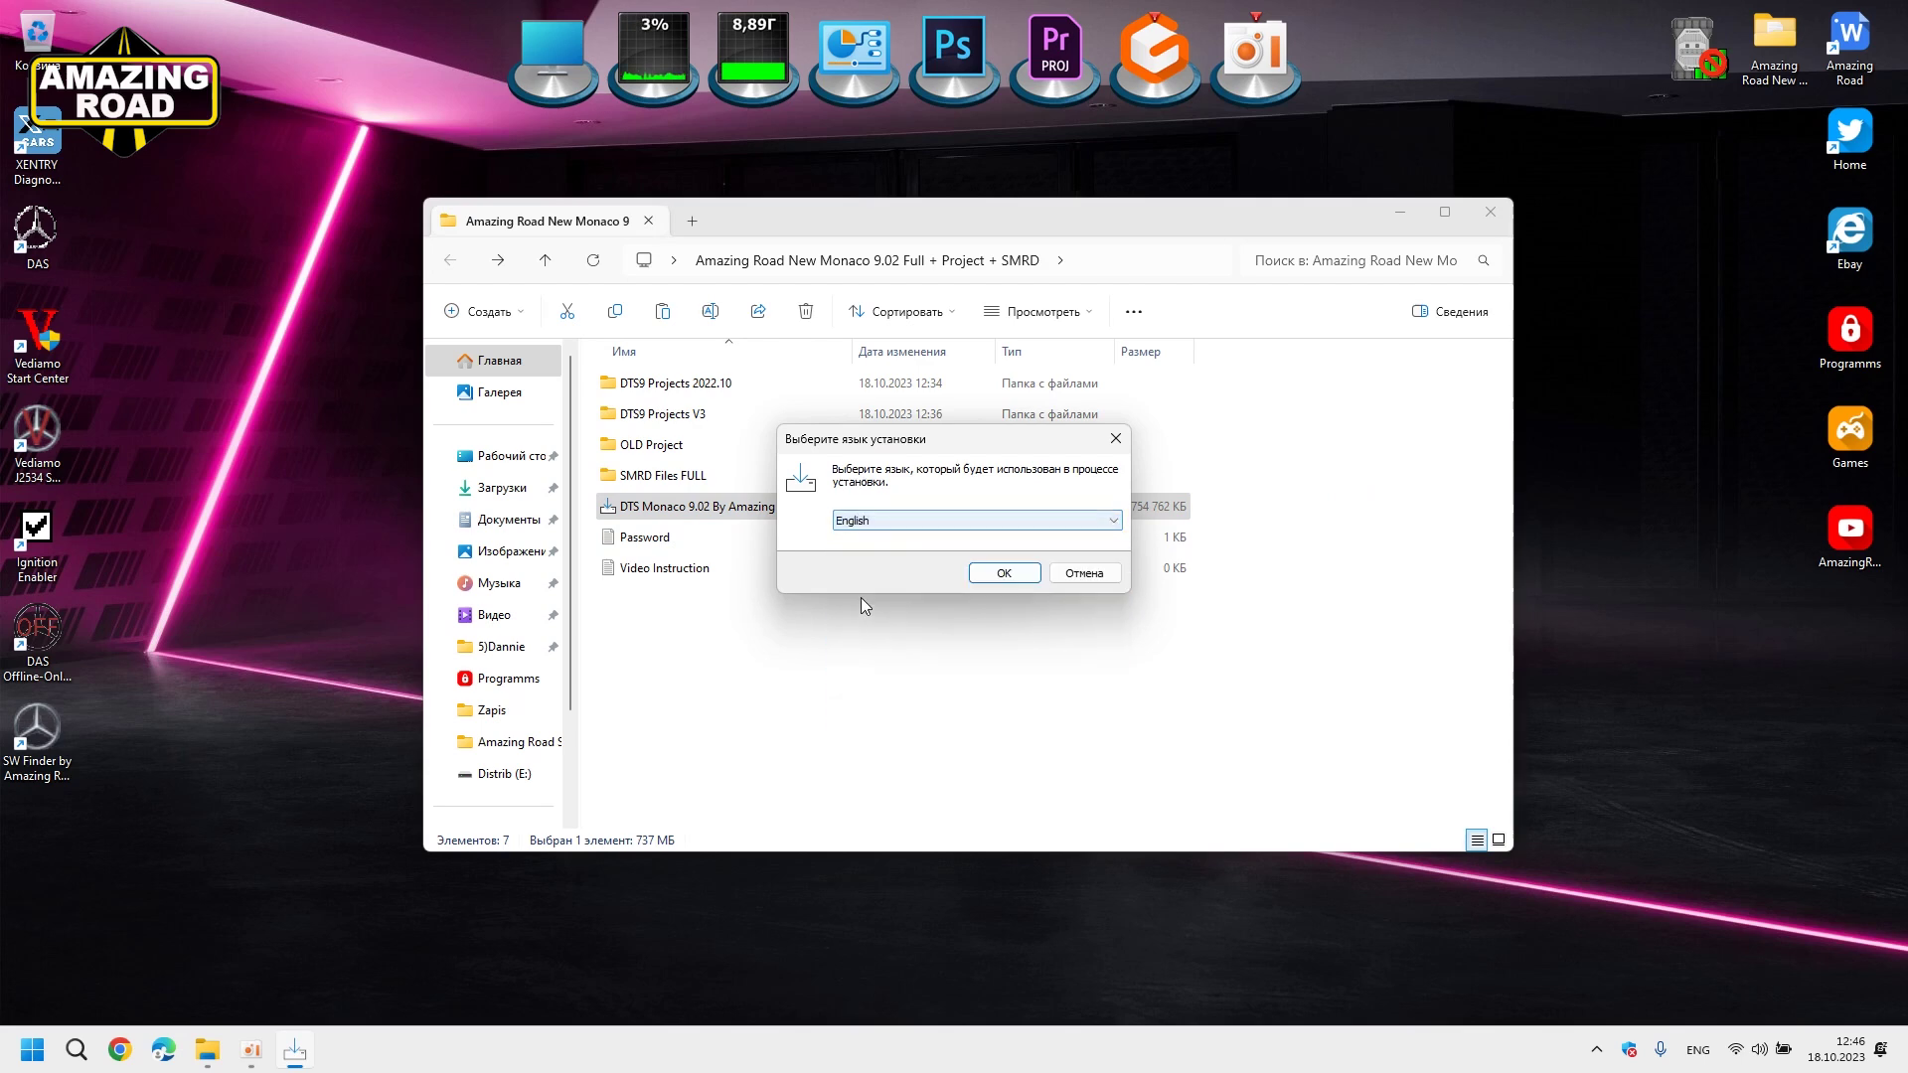
{"action": "left_click", "coordinate": [1399, 213]}
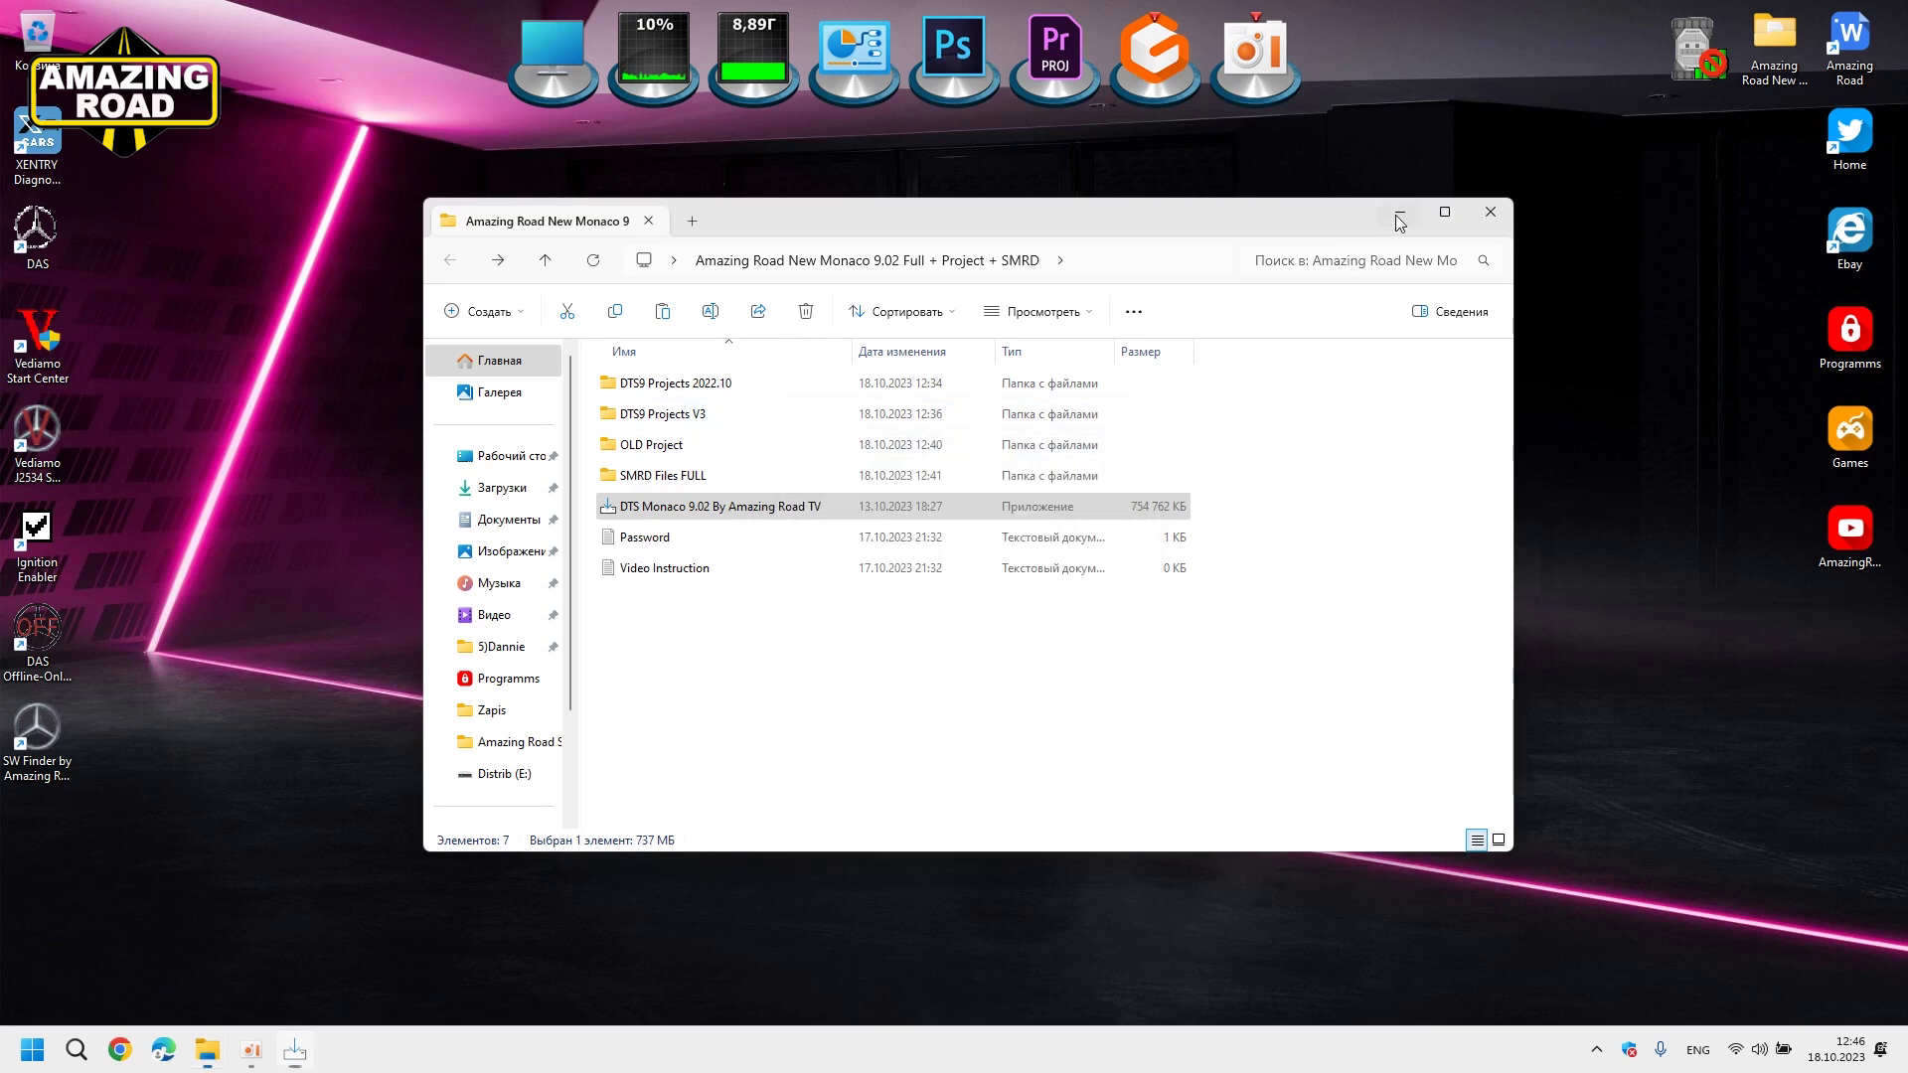
{"action": "left_click", "coordinate": [1001, 581]}
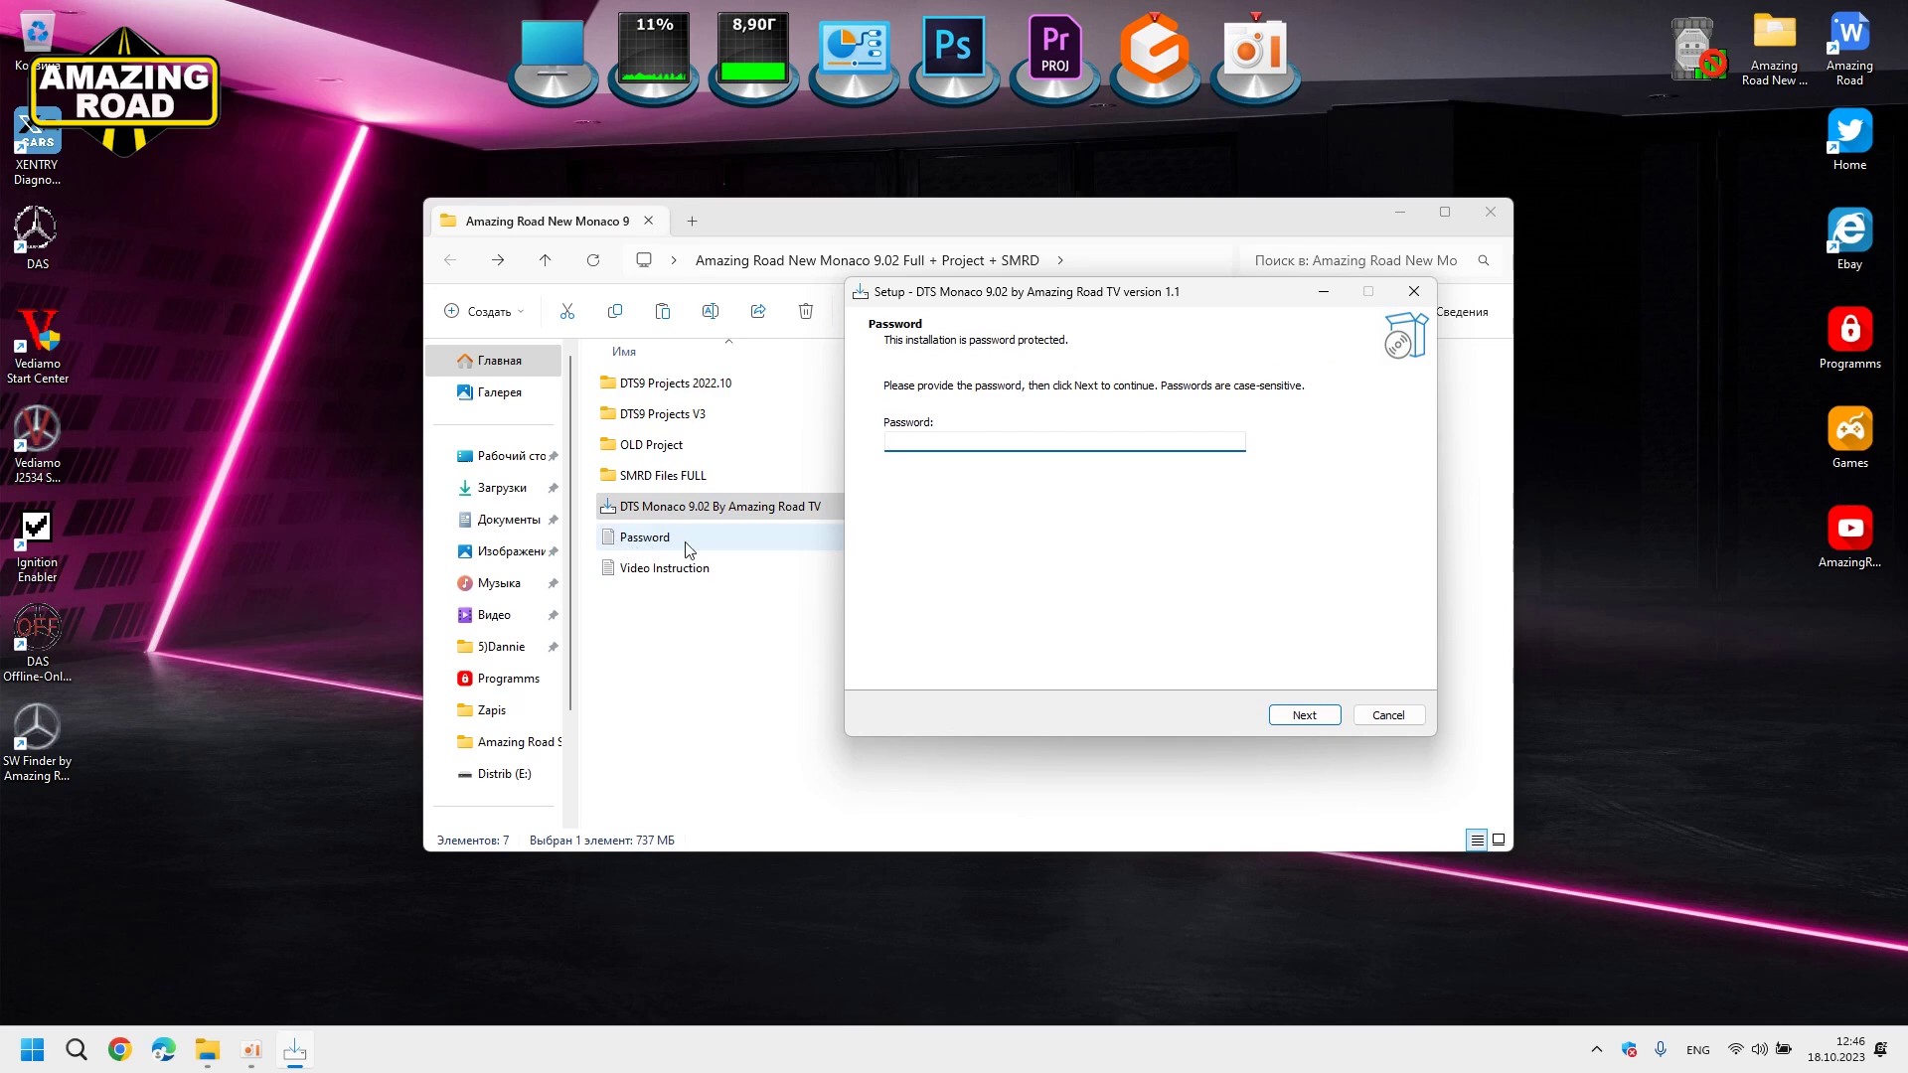
- Minimize the folder window, enter the installation password in the DTS Monaco setup and continue to the Ready to Install page
{"action": "left_click", "coordinate": [1415, 241]}
{"action": "left_click", "coordinate": [1411, 216]}
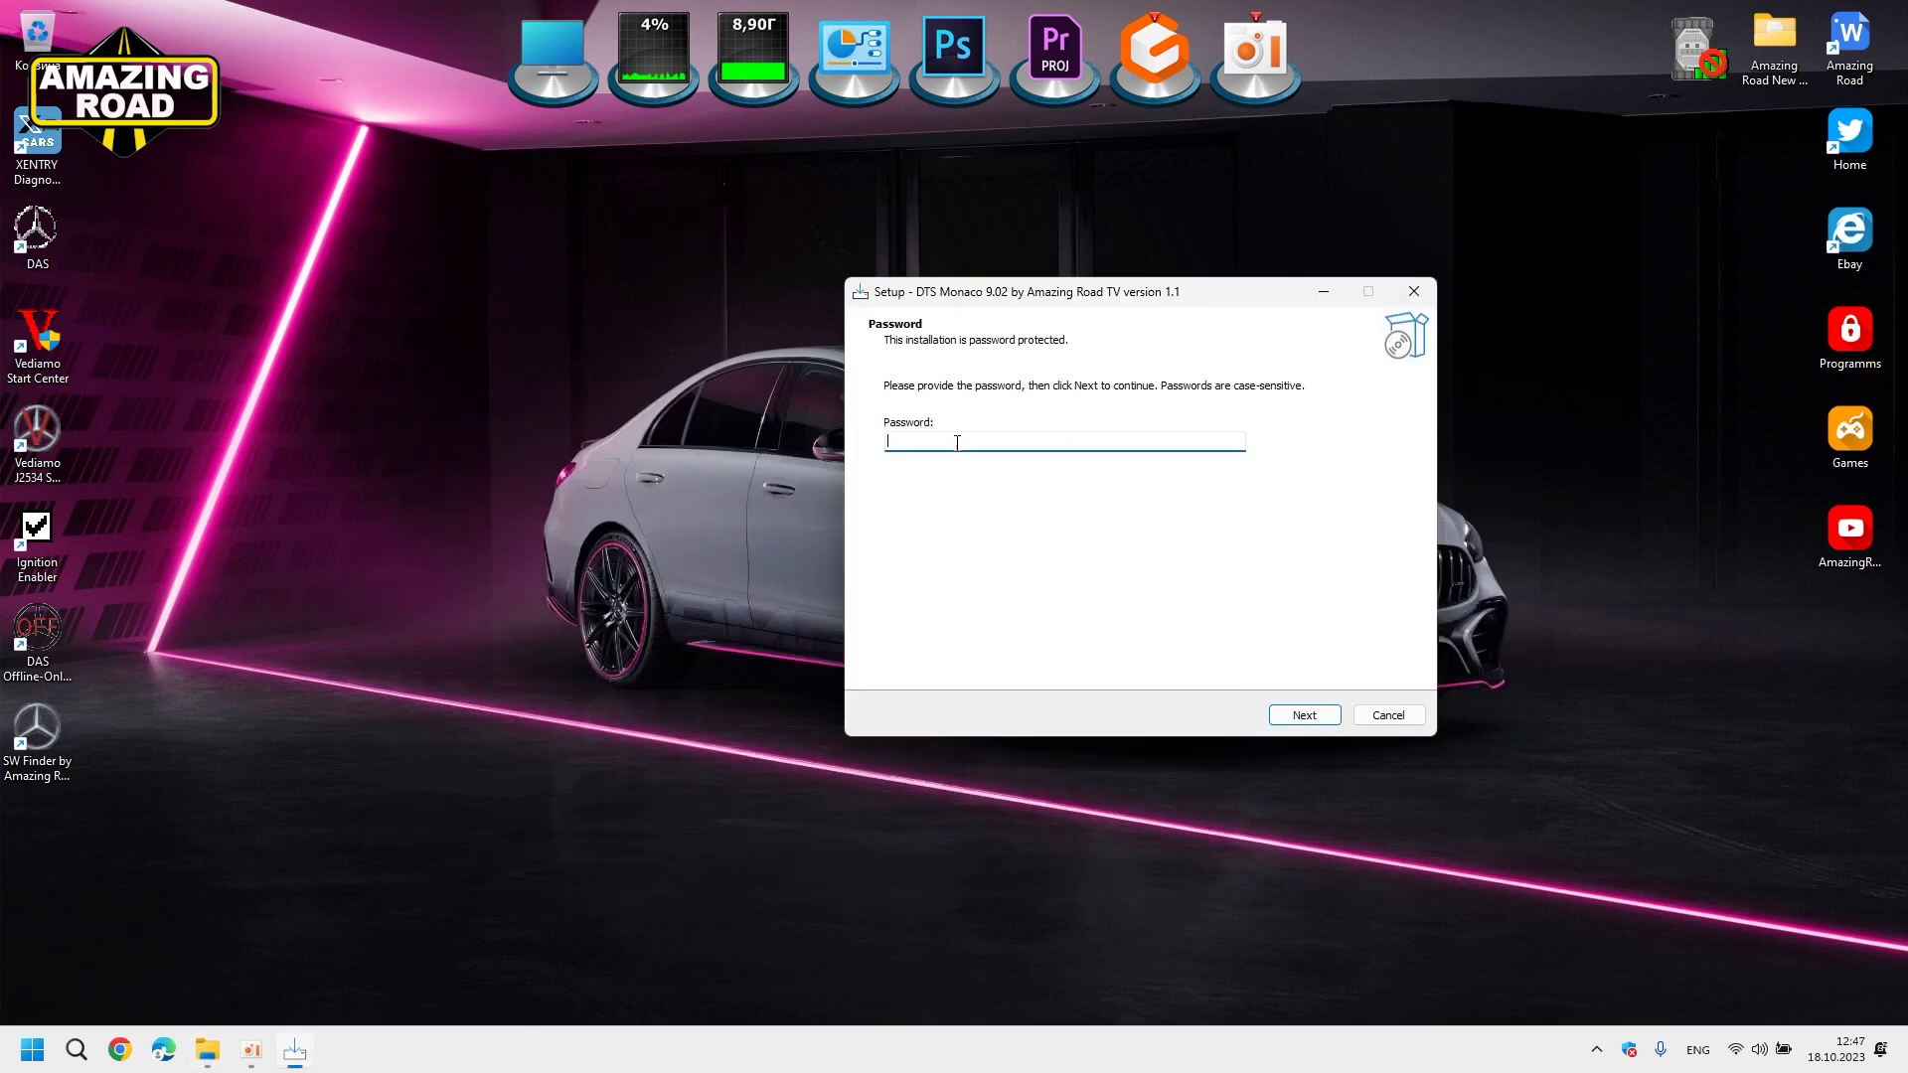
{"action": "type", "text": "***"}
{"action": "left_click", "coordinate": [1297, 716]}
{"action": "left_click_drag", "start_coordinate": [1178, 297], "coordinate": [974, 288]}
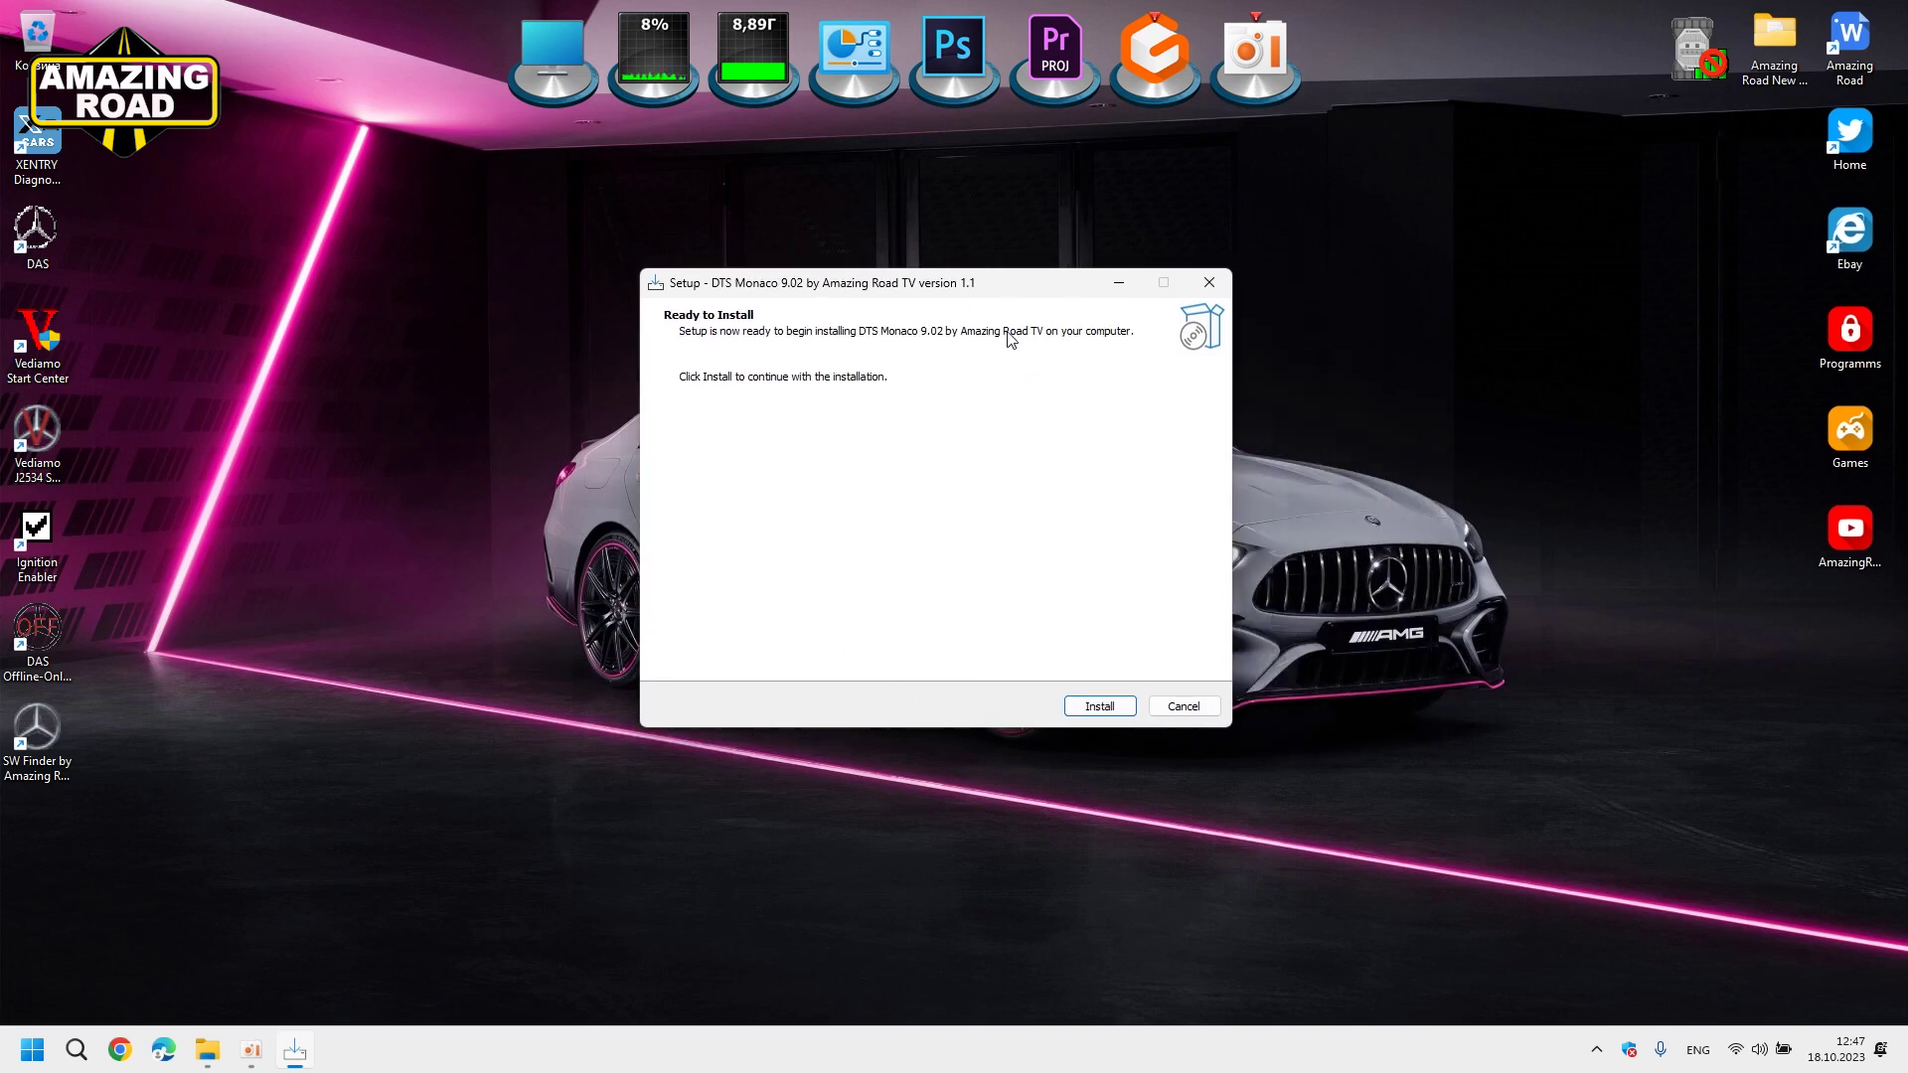
- Start the DTS Monaco 9.02 installation, accept the Diagnostic Tool Set 9.02 license terms and install it
{"action": "left_click", "coordinate": [1099, 707]}
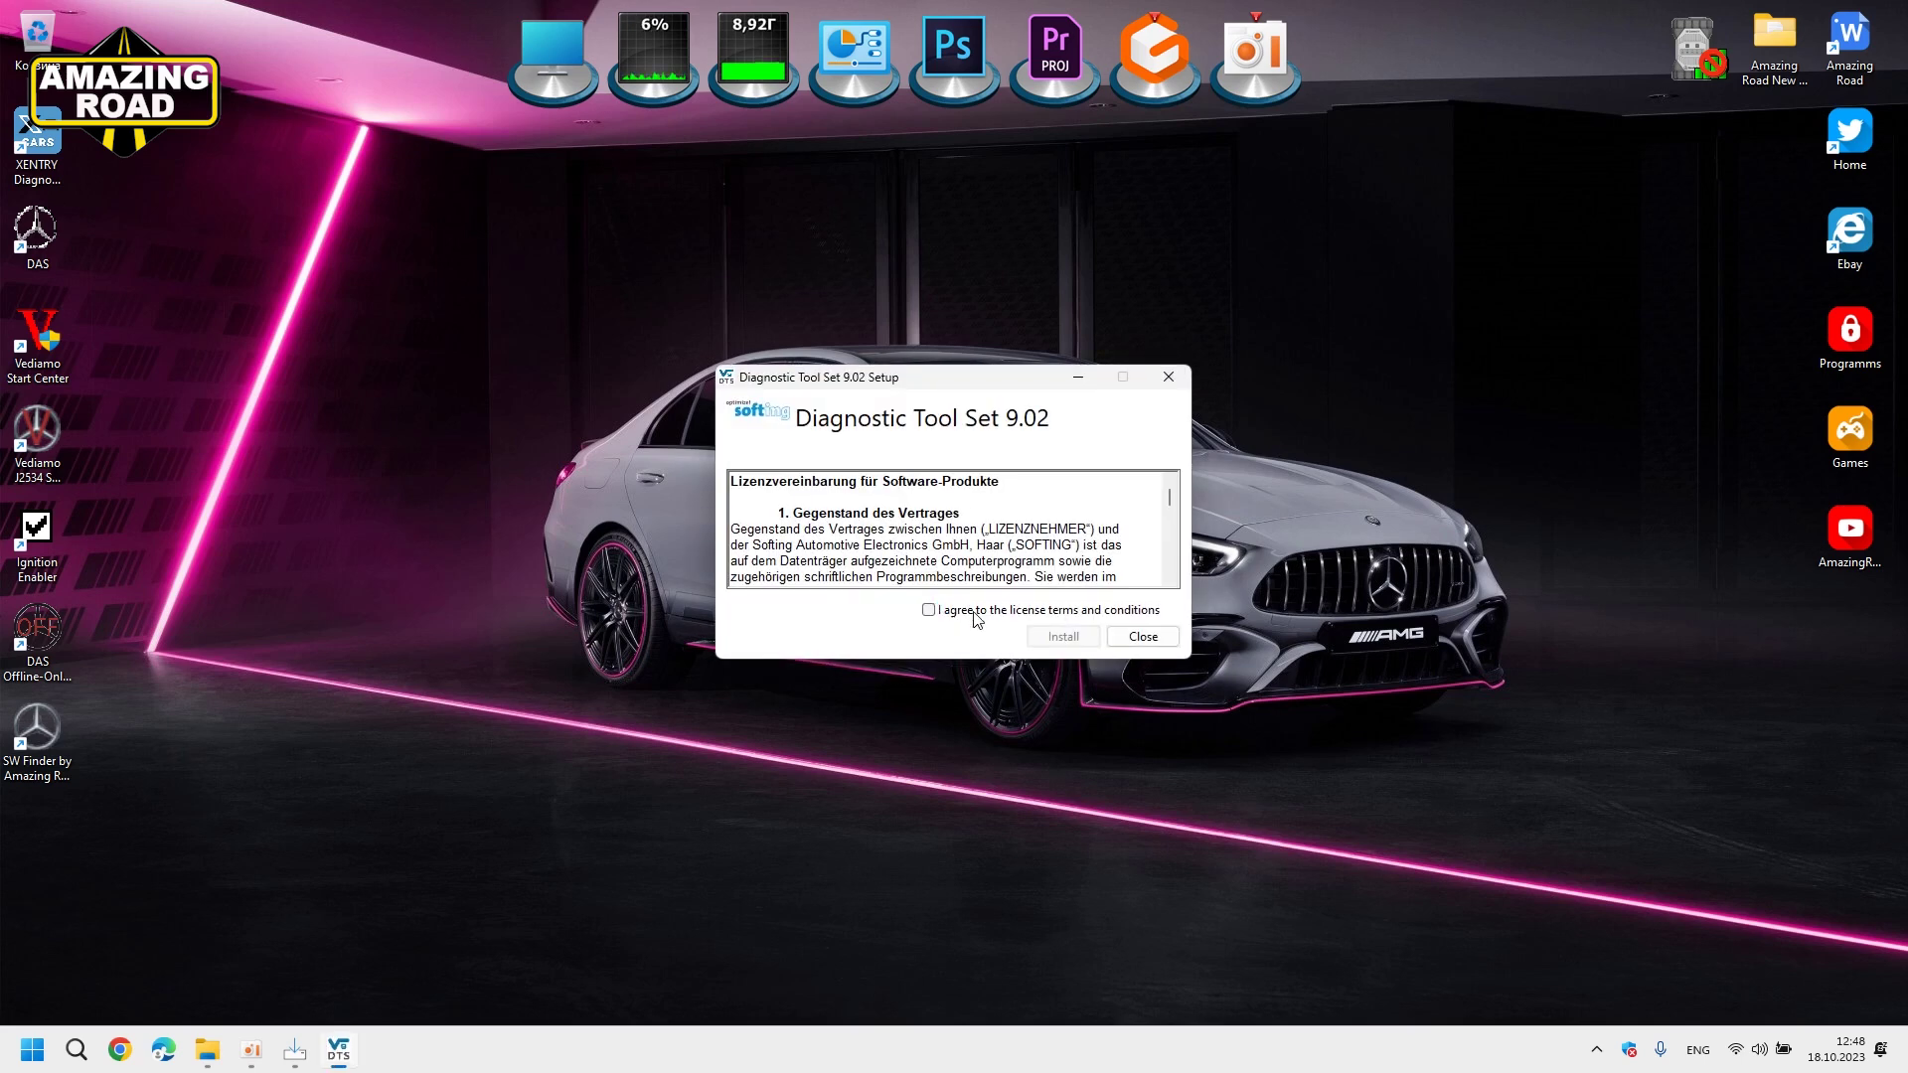
{"action": "left_click", "coordinate": [928, 610]}
{"action": "left_click", "coordinate": [1059, 641]}
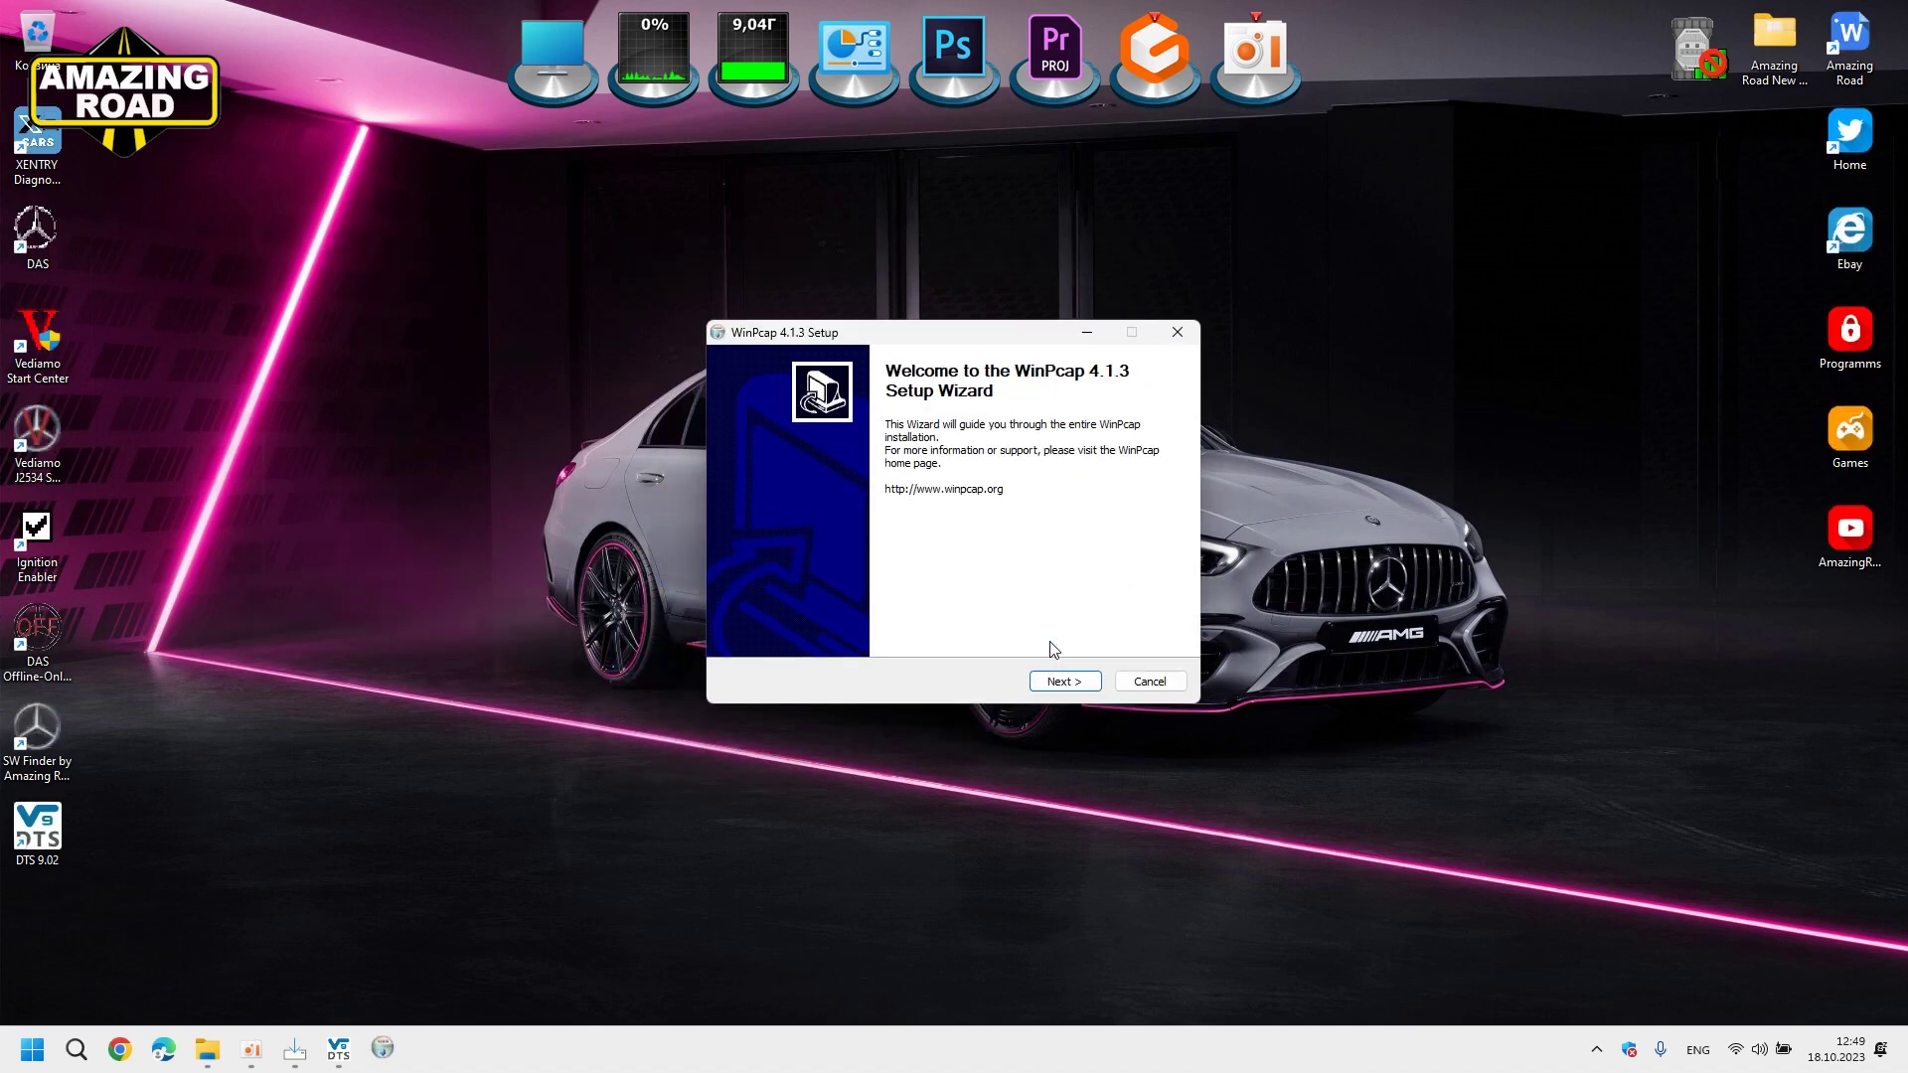
- Install WinPcap 4.1.3 with its driver starting automatically at boot, and close the completed Diagnostic Tool Set 9.02 setup
{"action": "left_click", "coordinate": [1088, 688]}
{"action": "left_click", "coordinate": [1068, 683]}
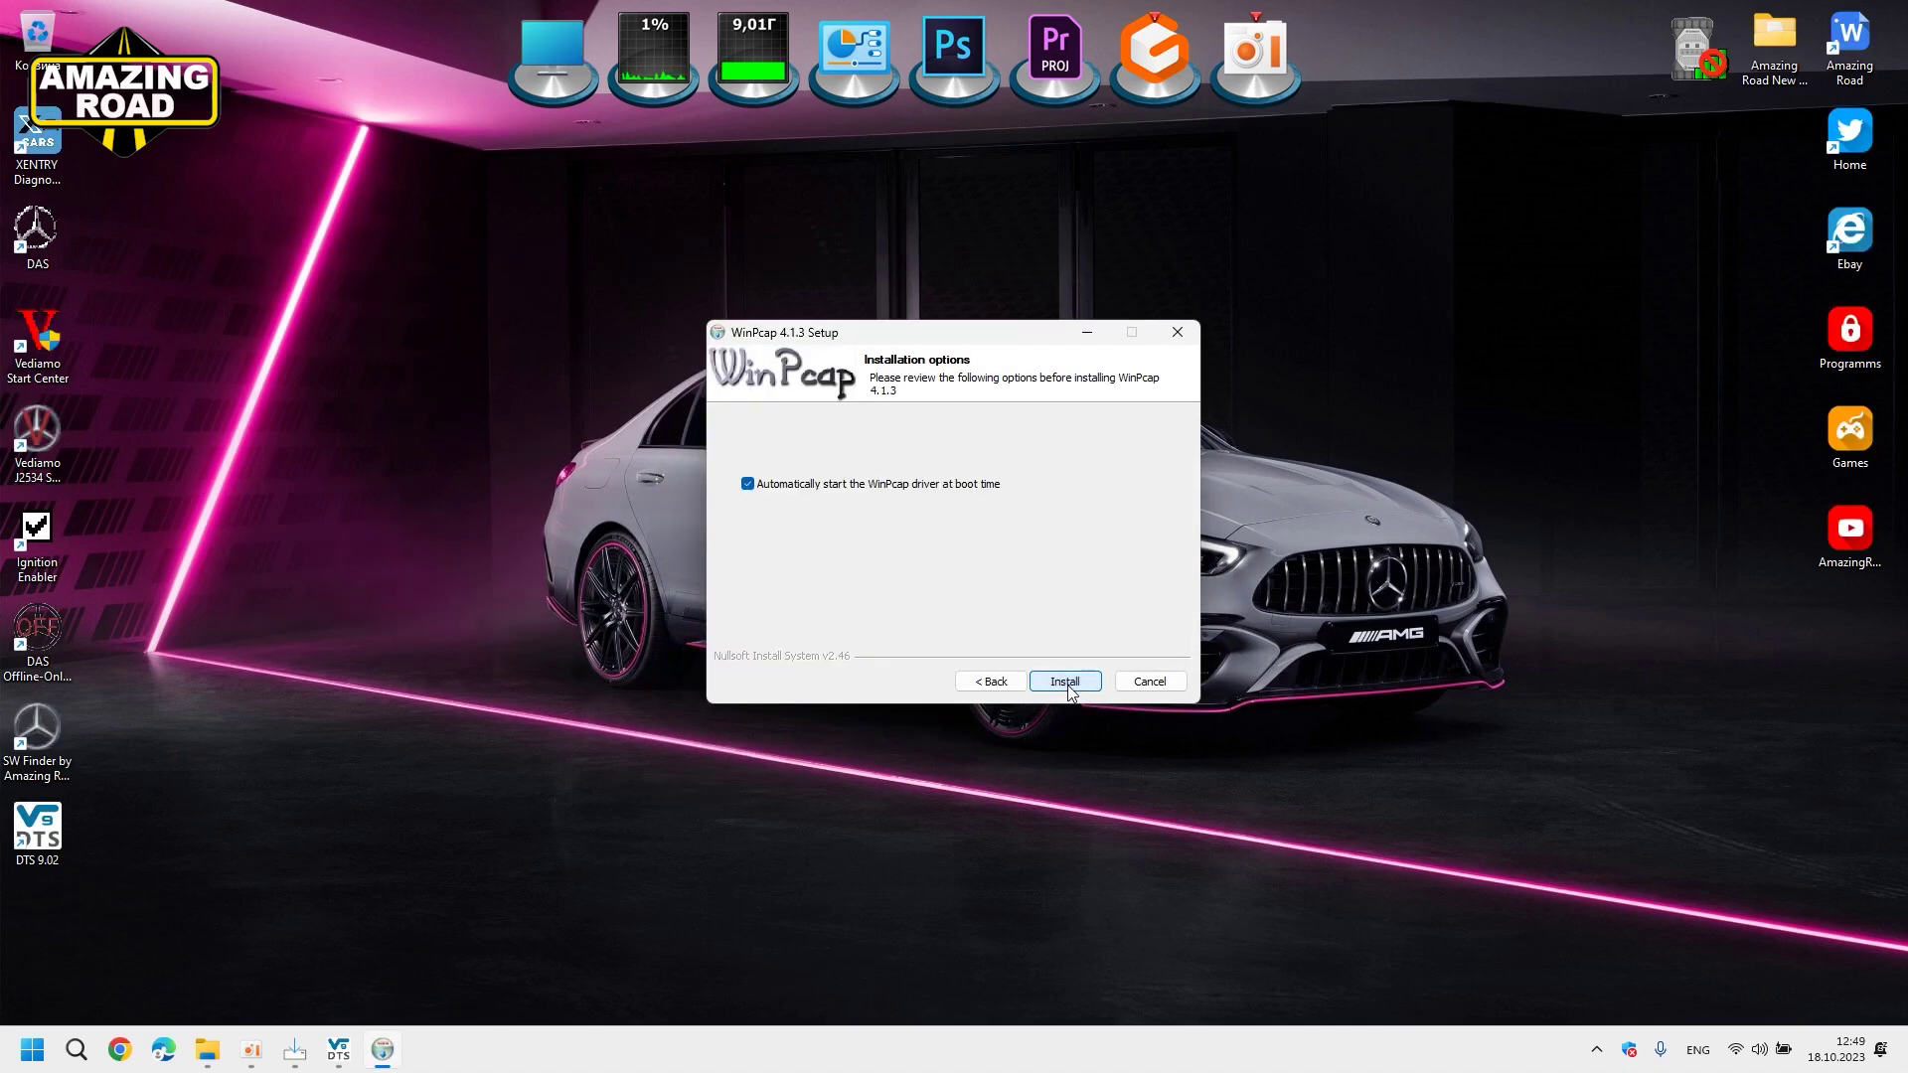
{"action": "left_click", "coordinate": [1078, 684]}
{"action": "left_click", "coordinate": [1091, 685]}
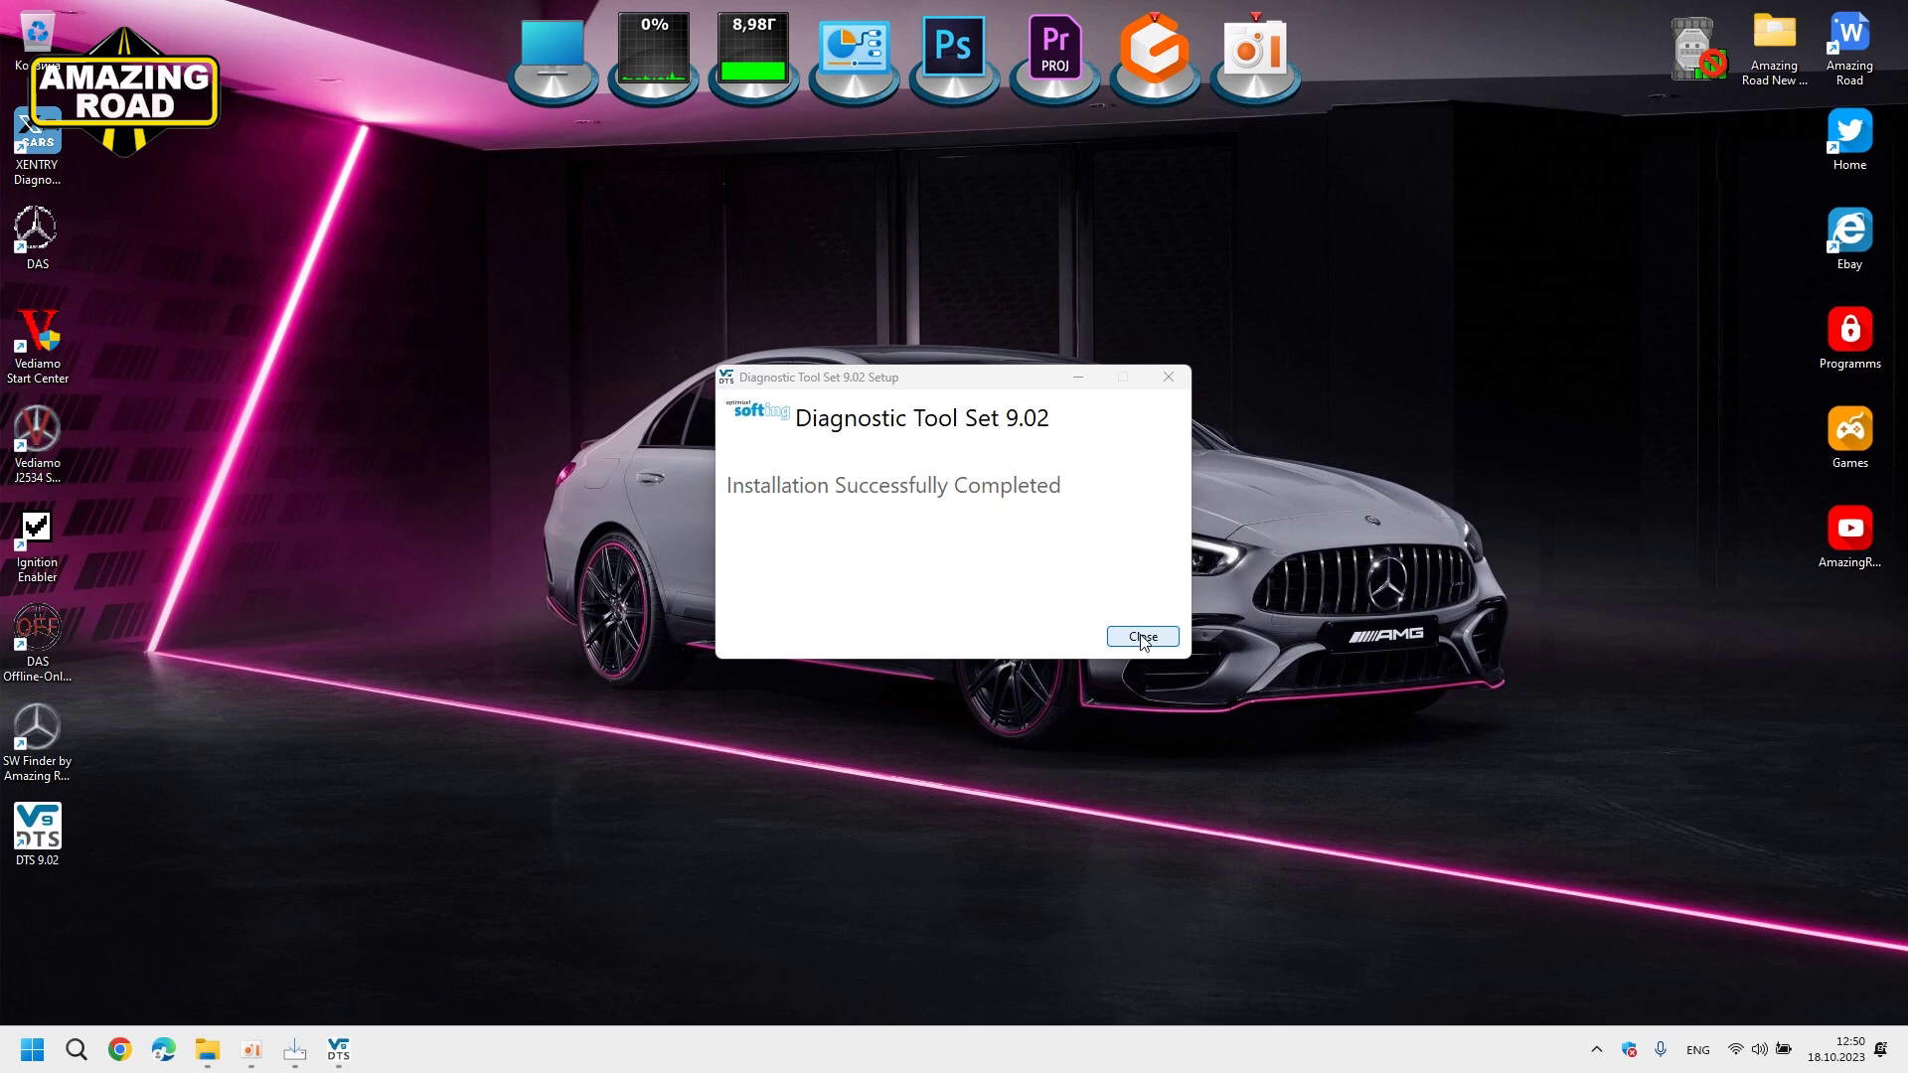
{"action": "left_click", "coordinate": [1141, 640]}
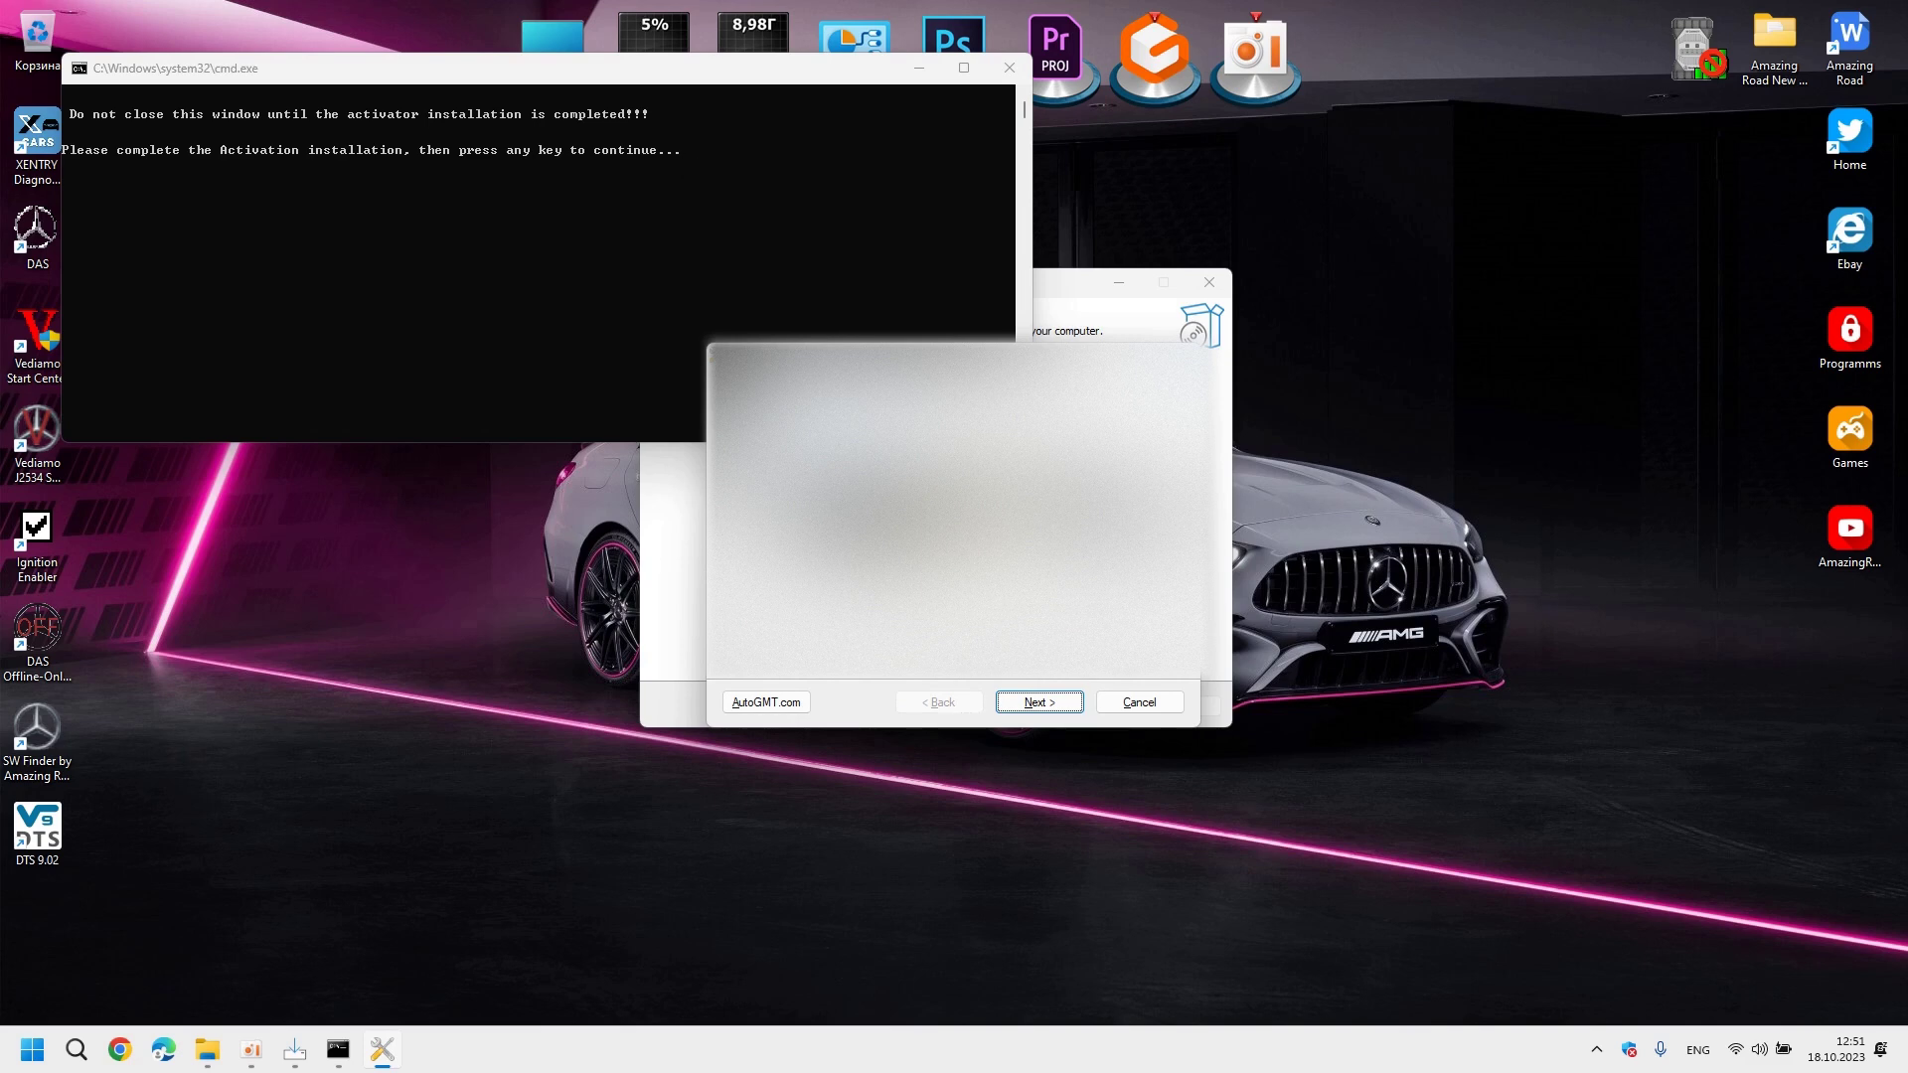
- Complete the activation installer, let the waiting command script continue, and finish the DTS Monaco setup with the computer restart postponed
{"action": "left_click", "coordinate": [1048, 702]}
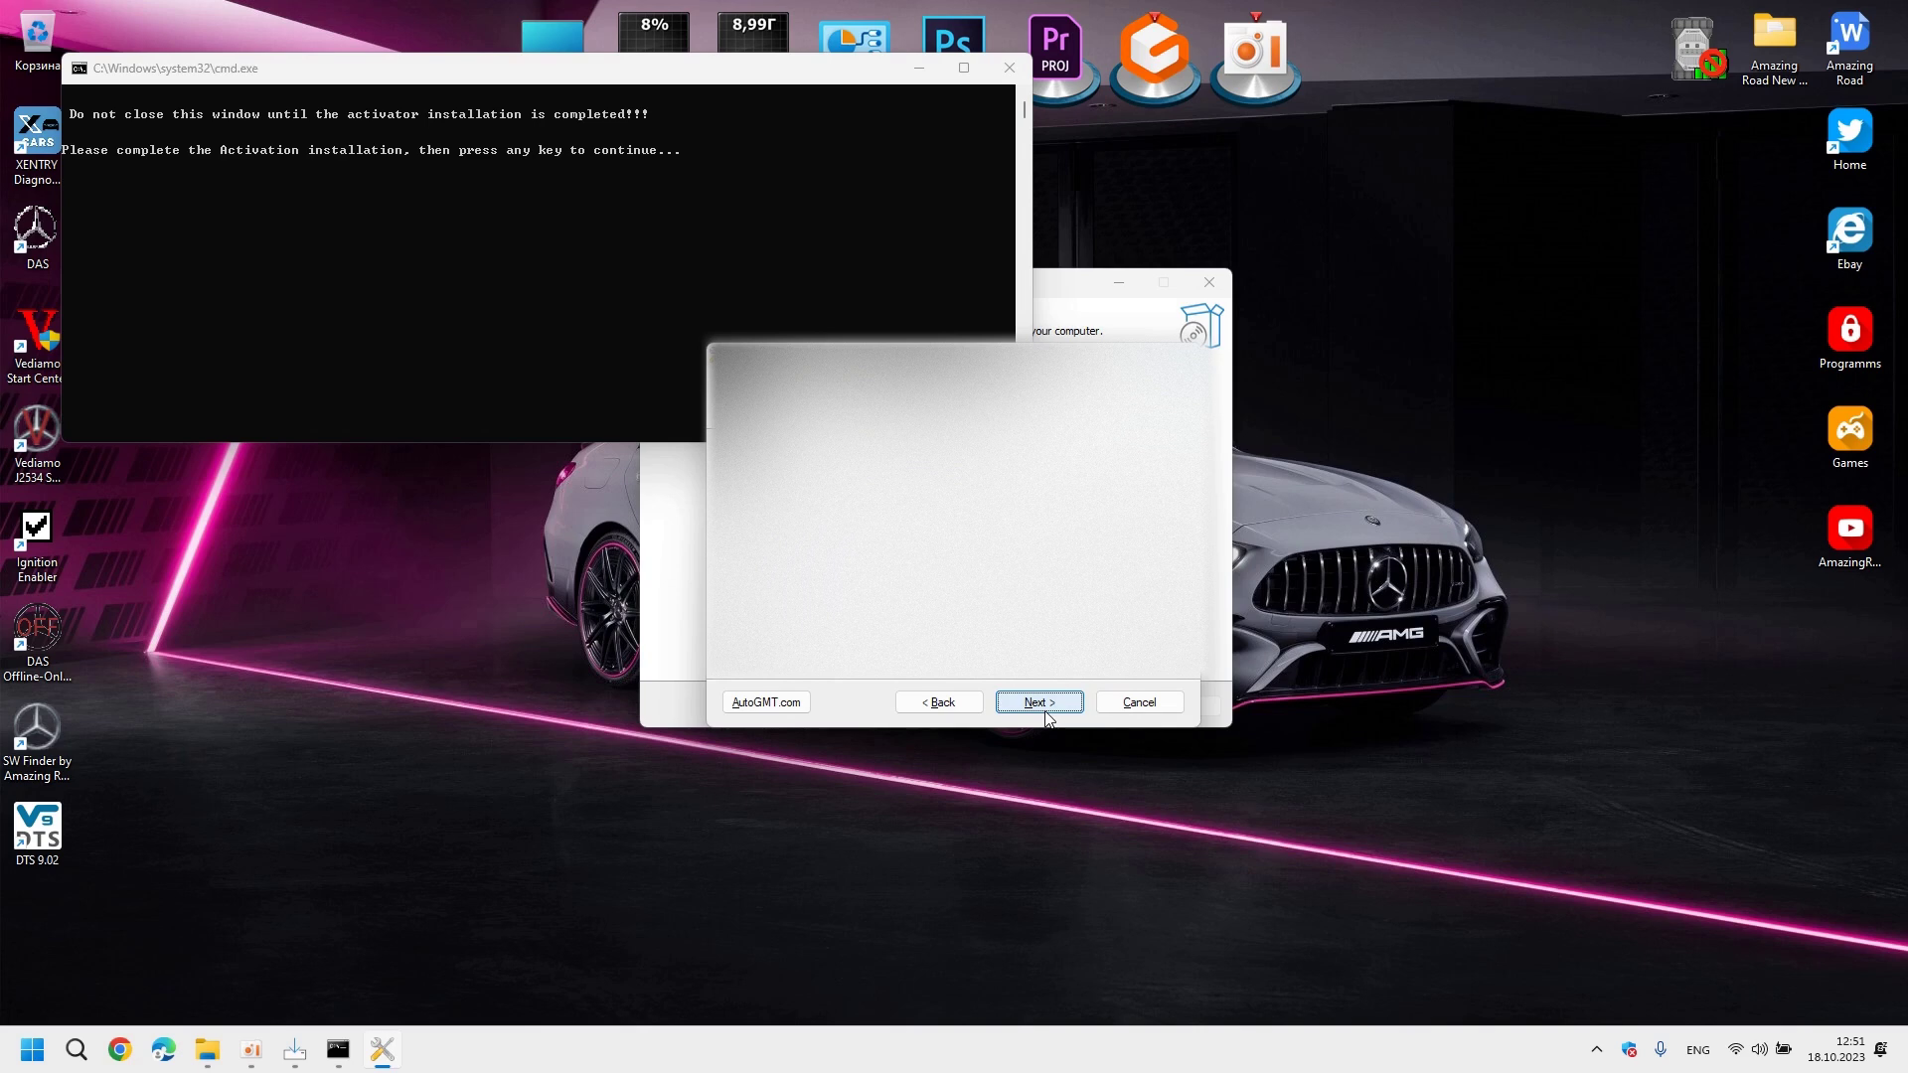
{"action": "left_click", "coordinate": [1048, 708]}
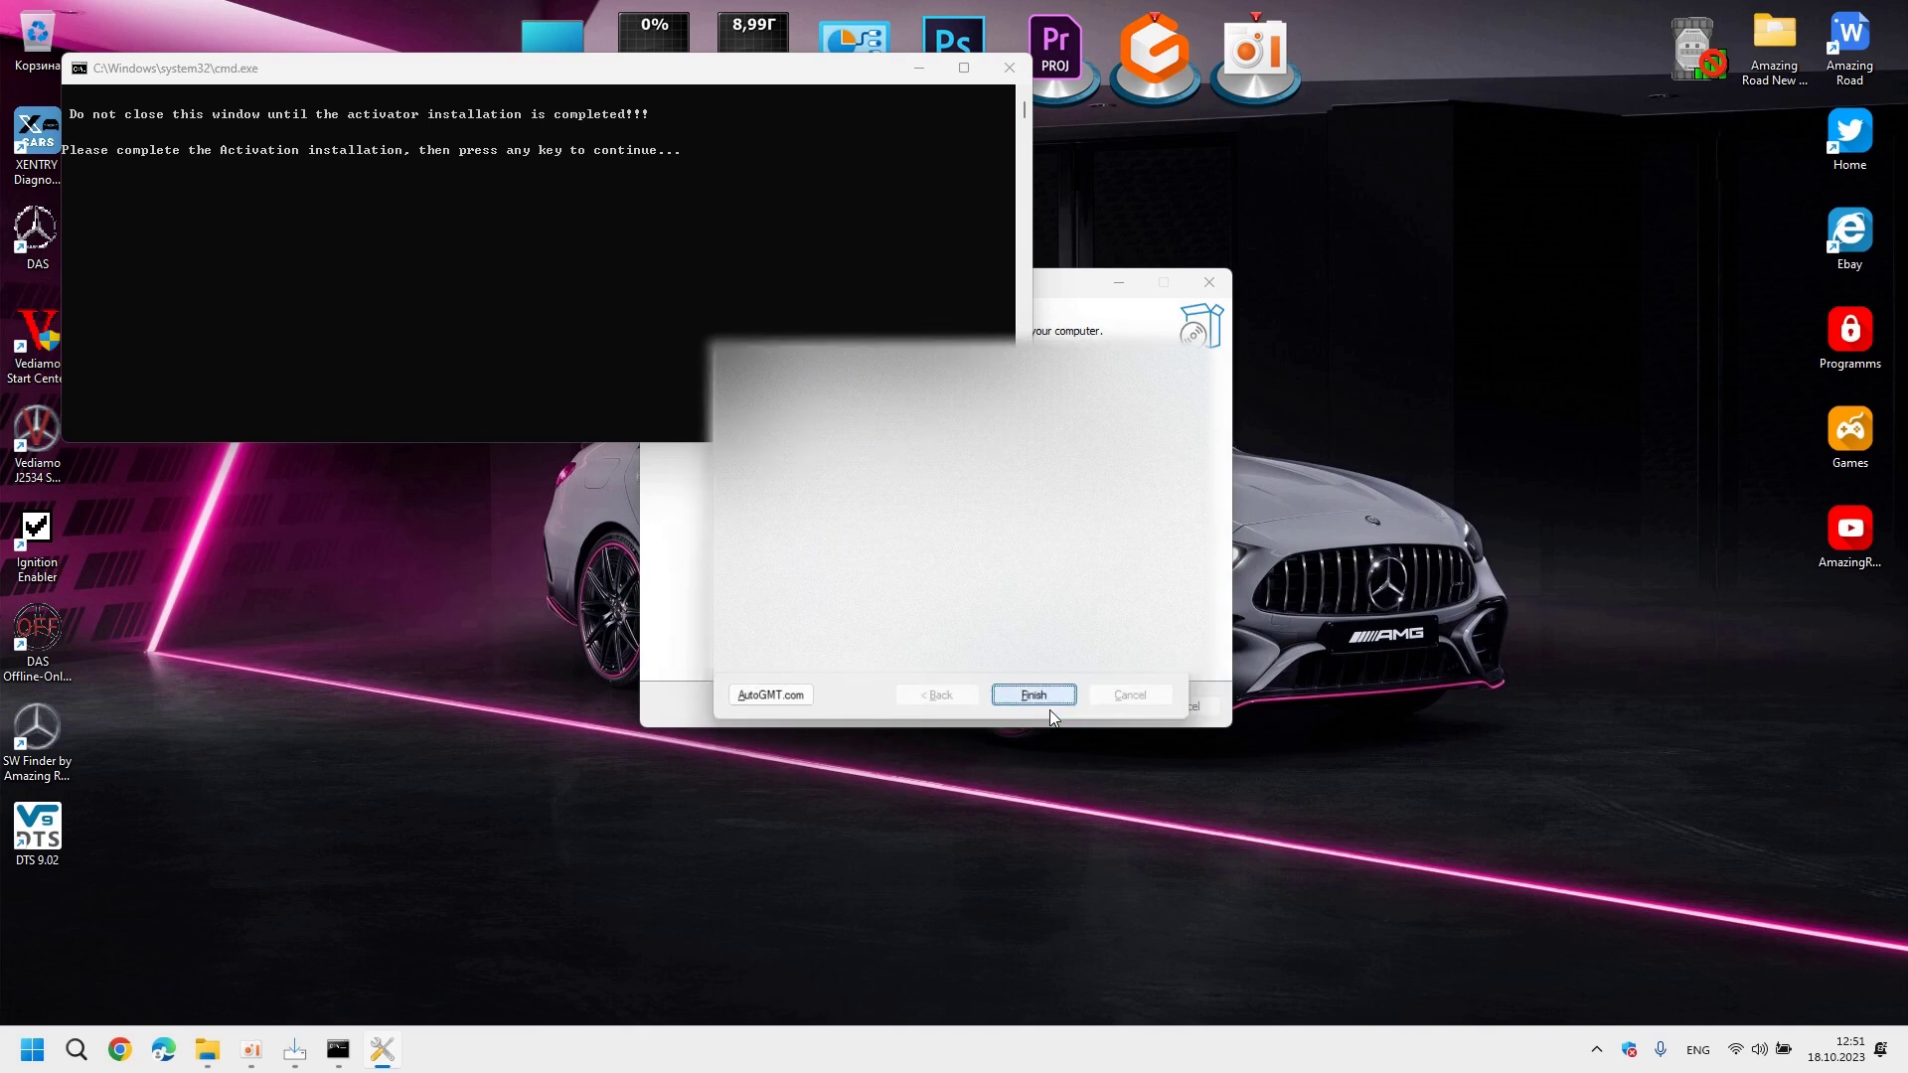
{"action": "left_click", "coordinate": [1039, 702]}
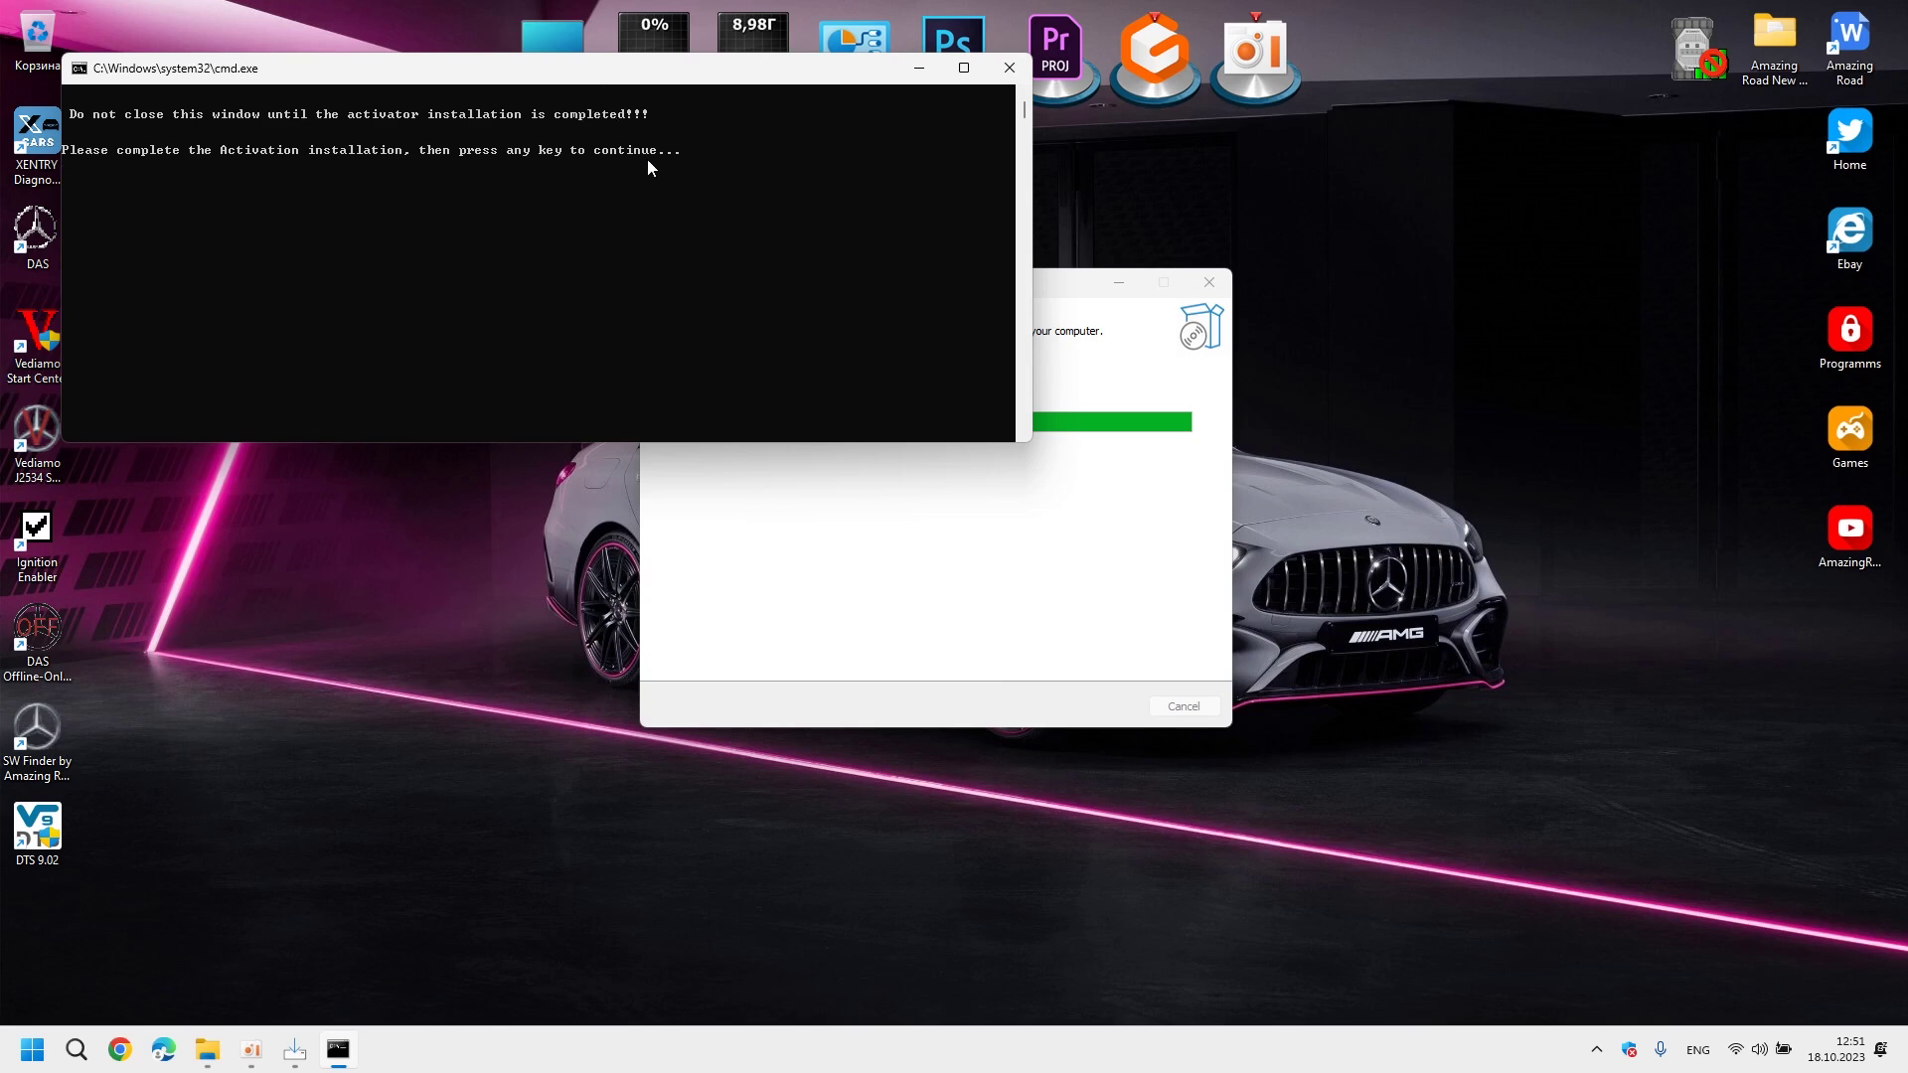
{"action": "key", "text": "Return"}
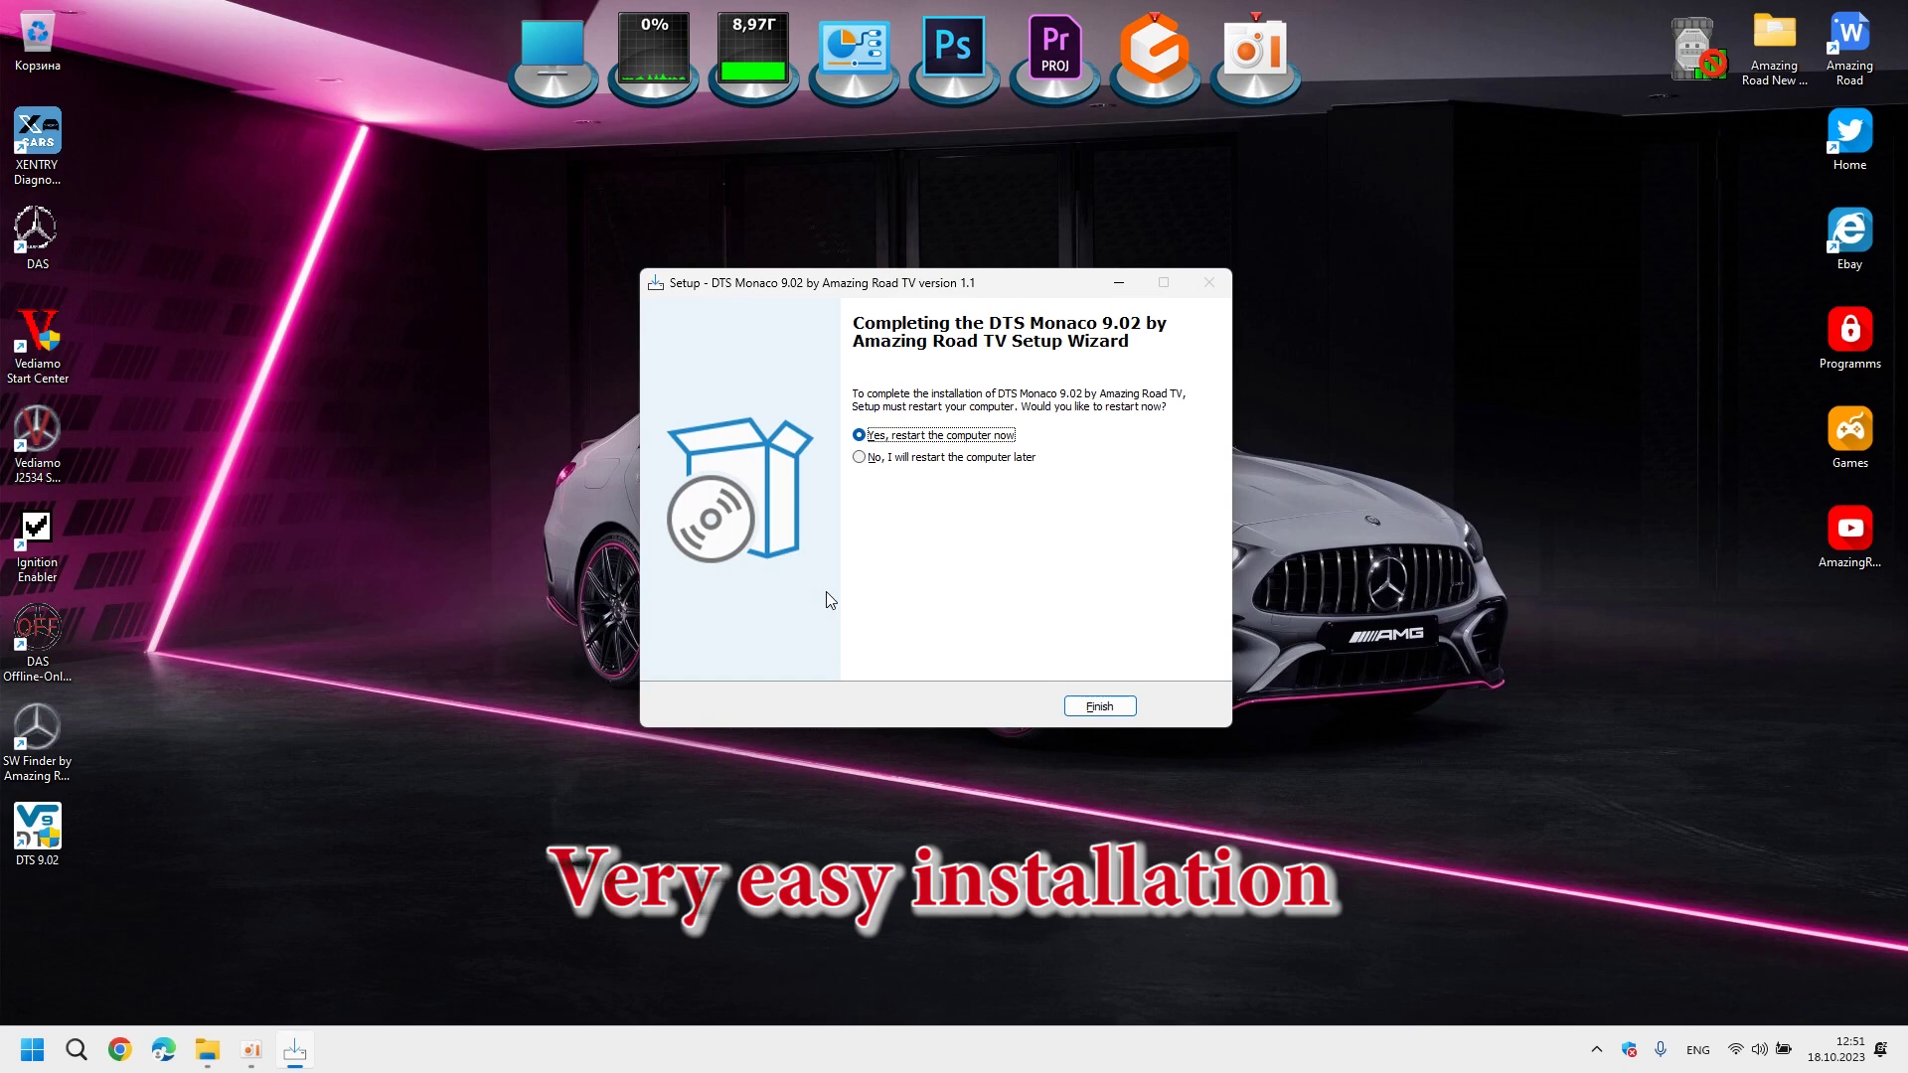
{"action": "left_click", "coordinate": [951, 458]}
{"action": "left_click", "coordinate": [1103, 706]}
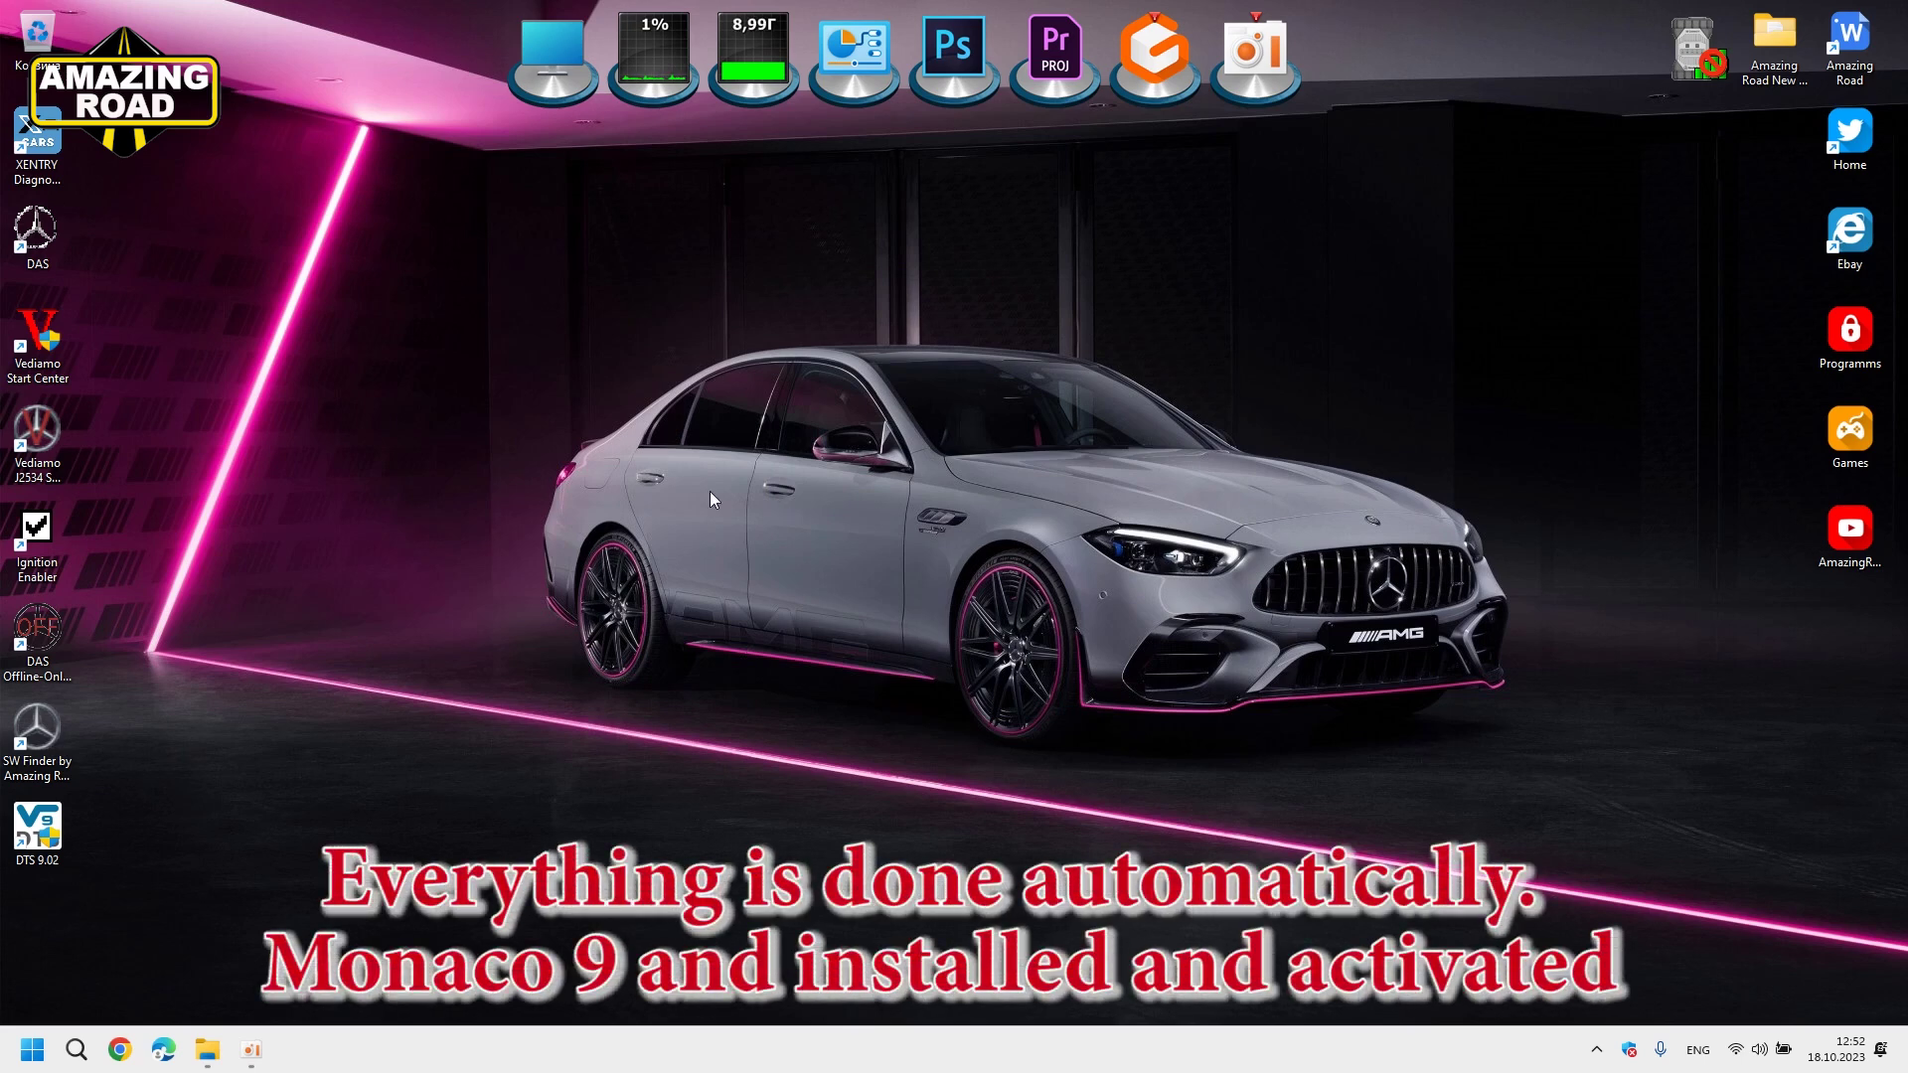
- Set the DTS 9.02 desktop shortcut to run as administrator for all users in its compatibility properties
{"action": "right_click", "coordinate": [45, 826]}
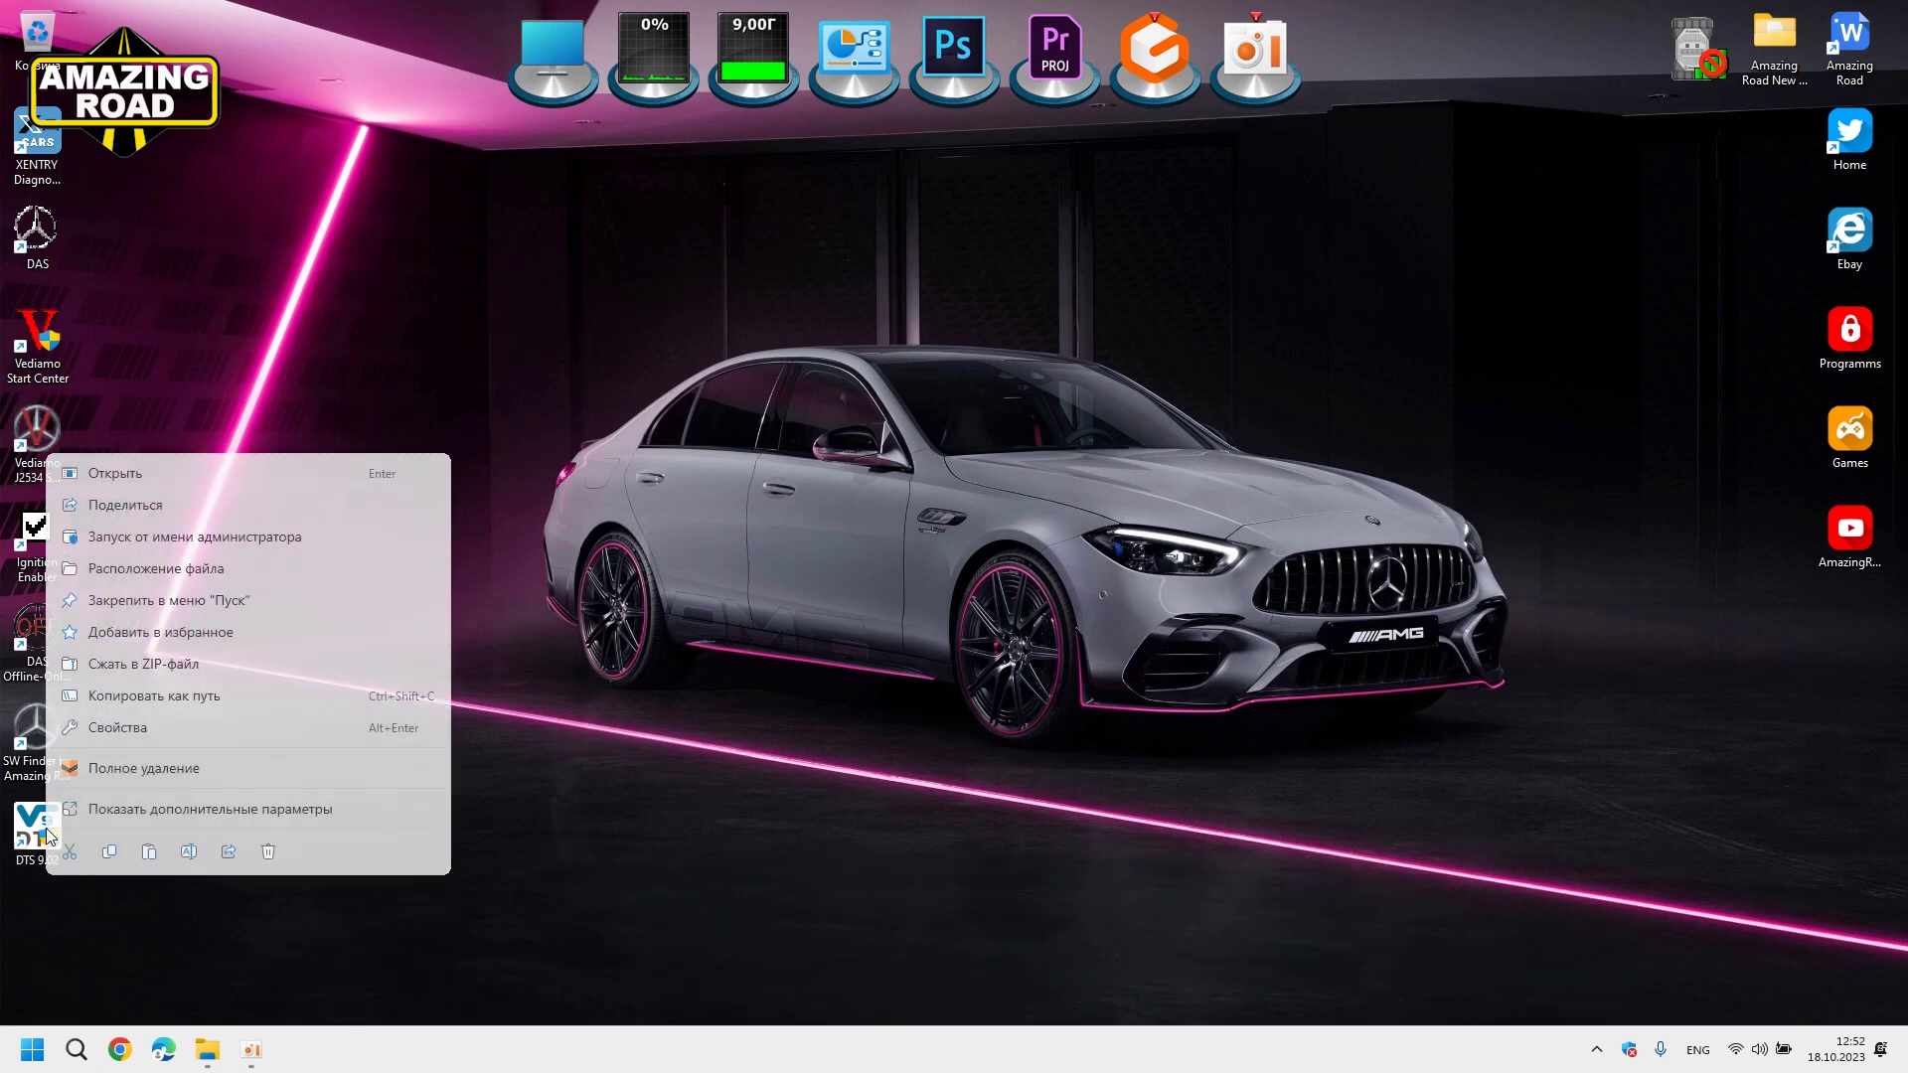
{"action": "left_click", "coordinate": [135, 730]}
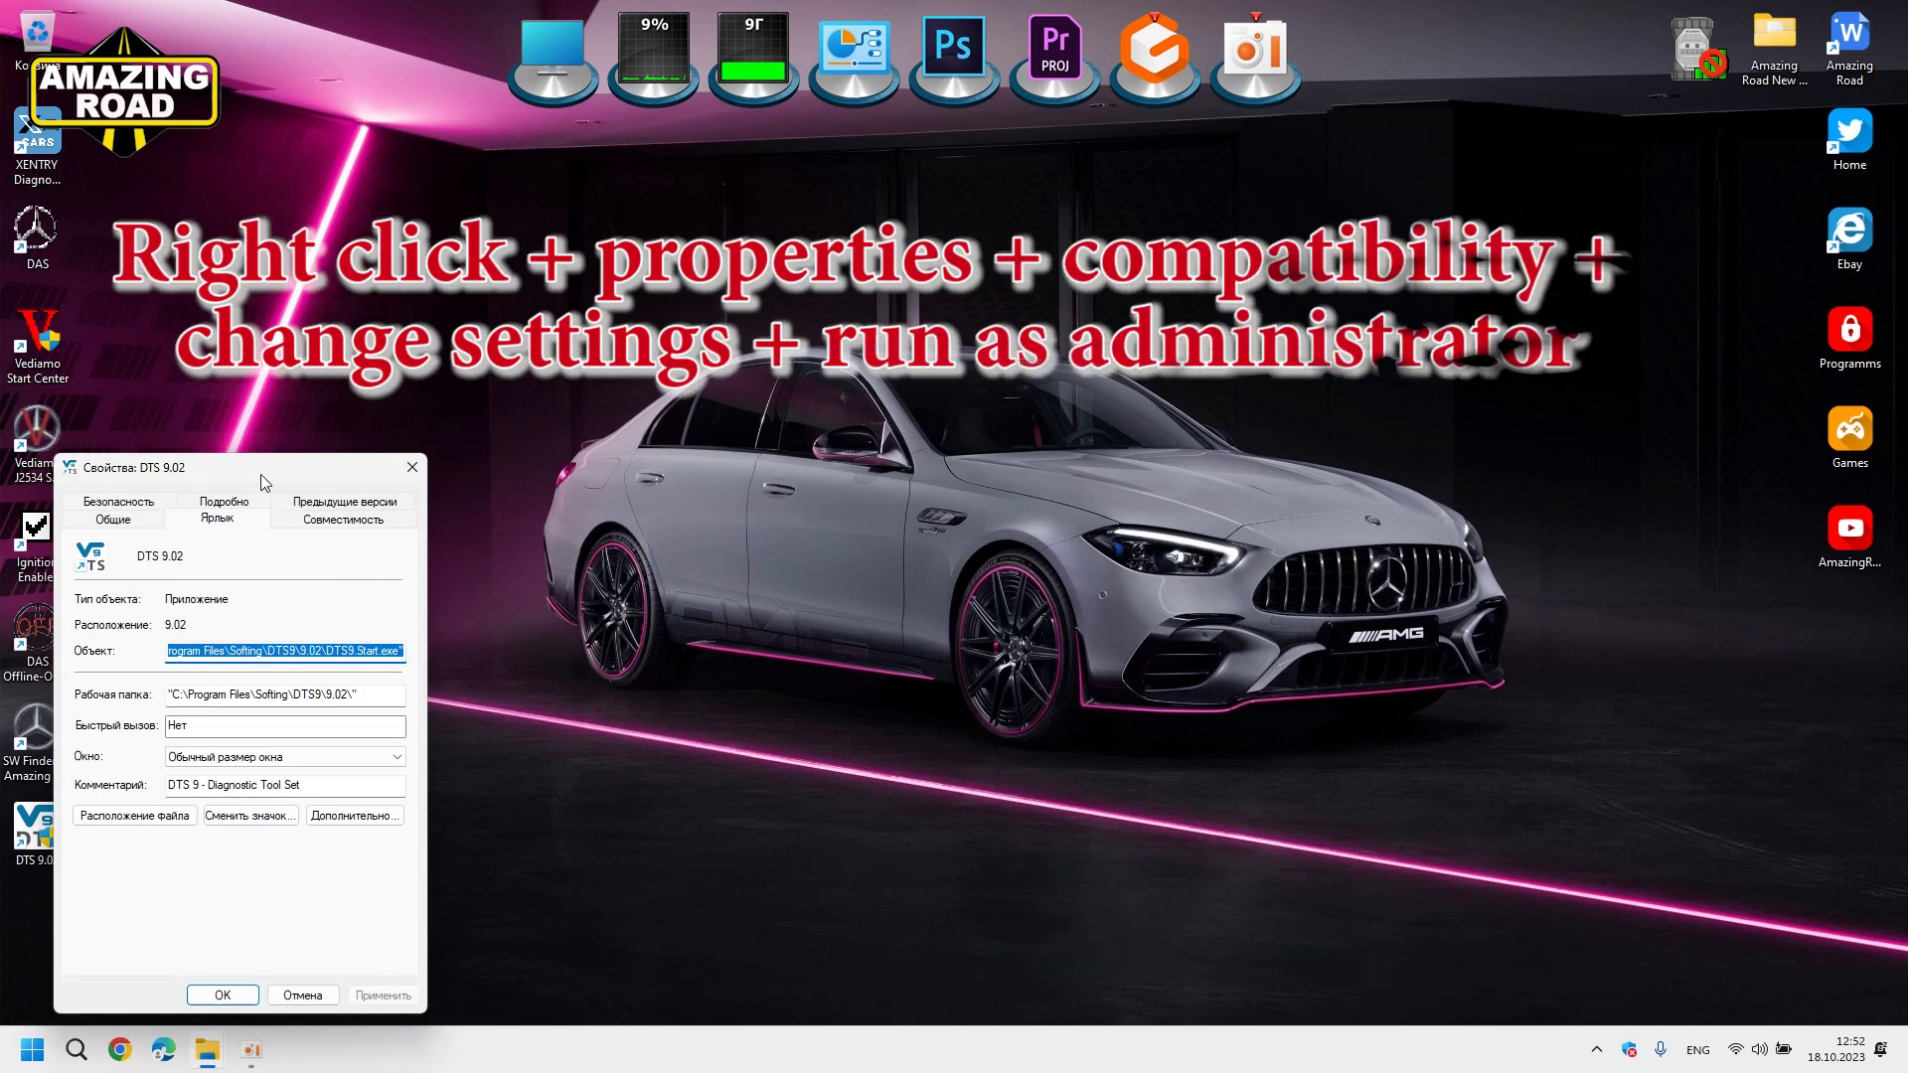
{"action": "left_click_drag", "start_coordinate": [260, 482], "coordinate": [533, 429]}
{"action": "left_click", "coordinate": [616, 466]}
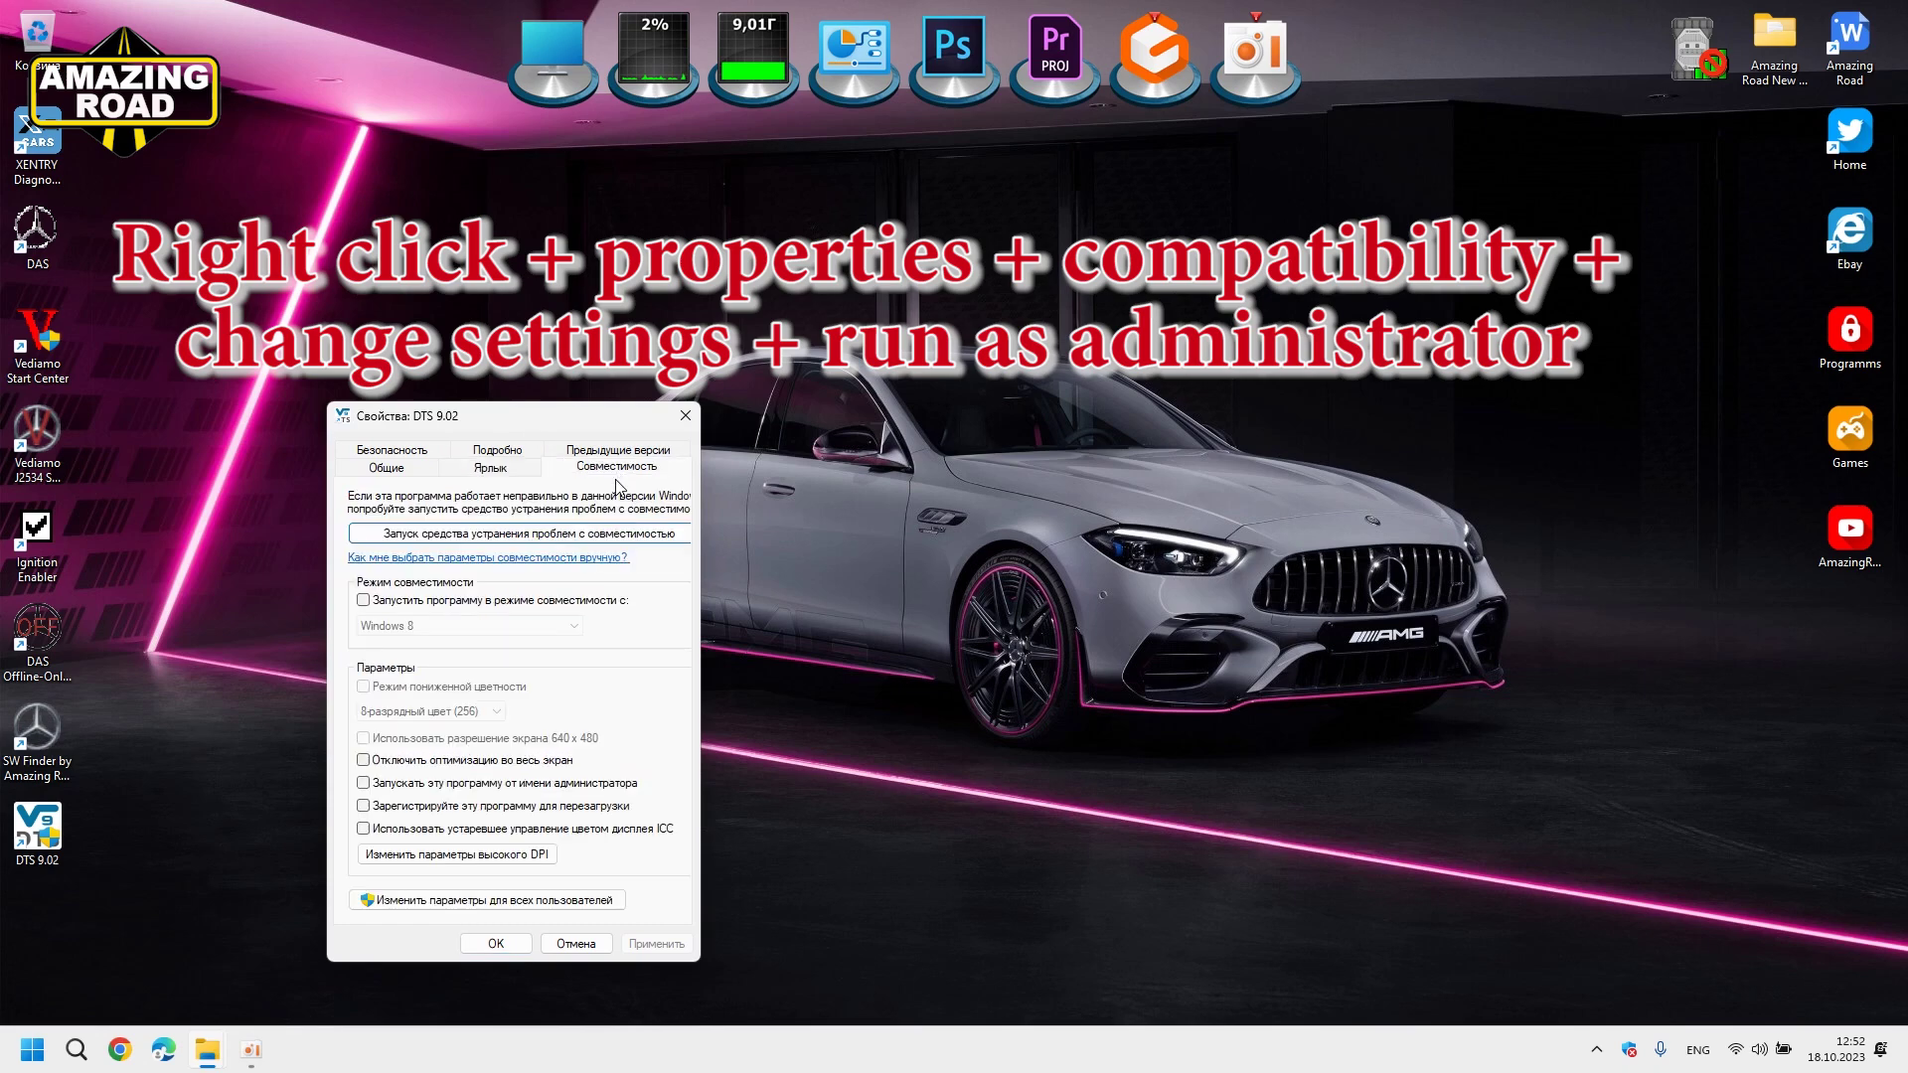
{"action": "left_click", "coordinate": [422, 900]}
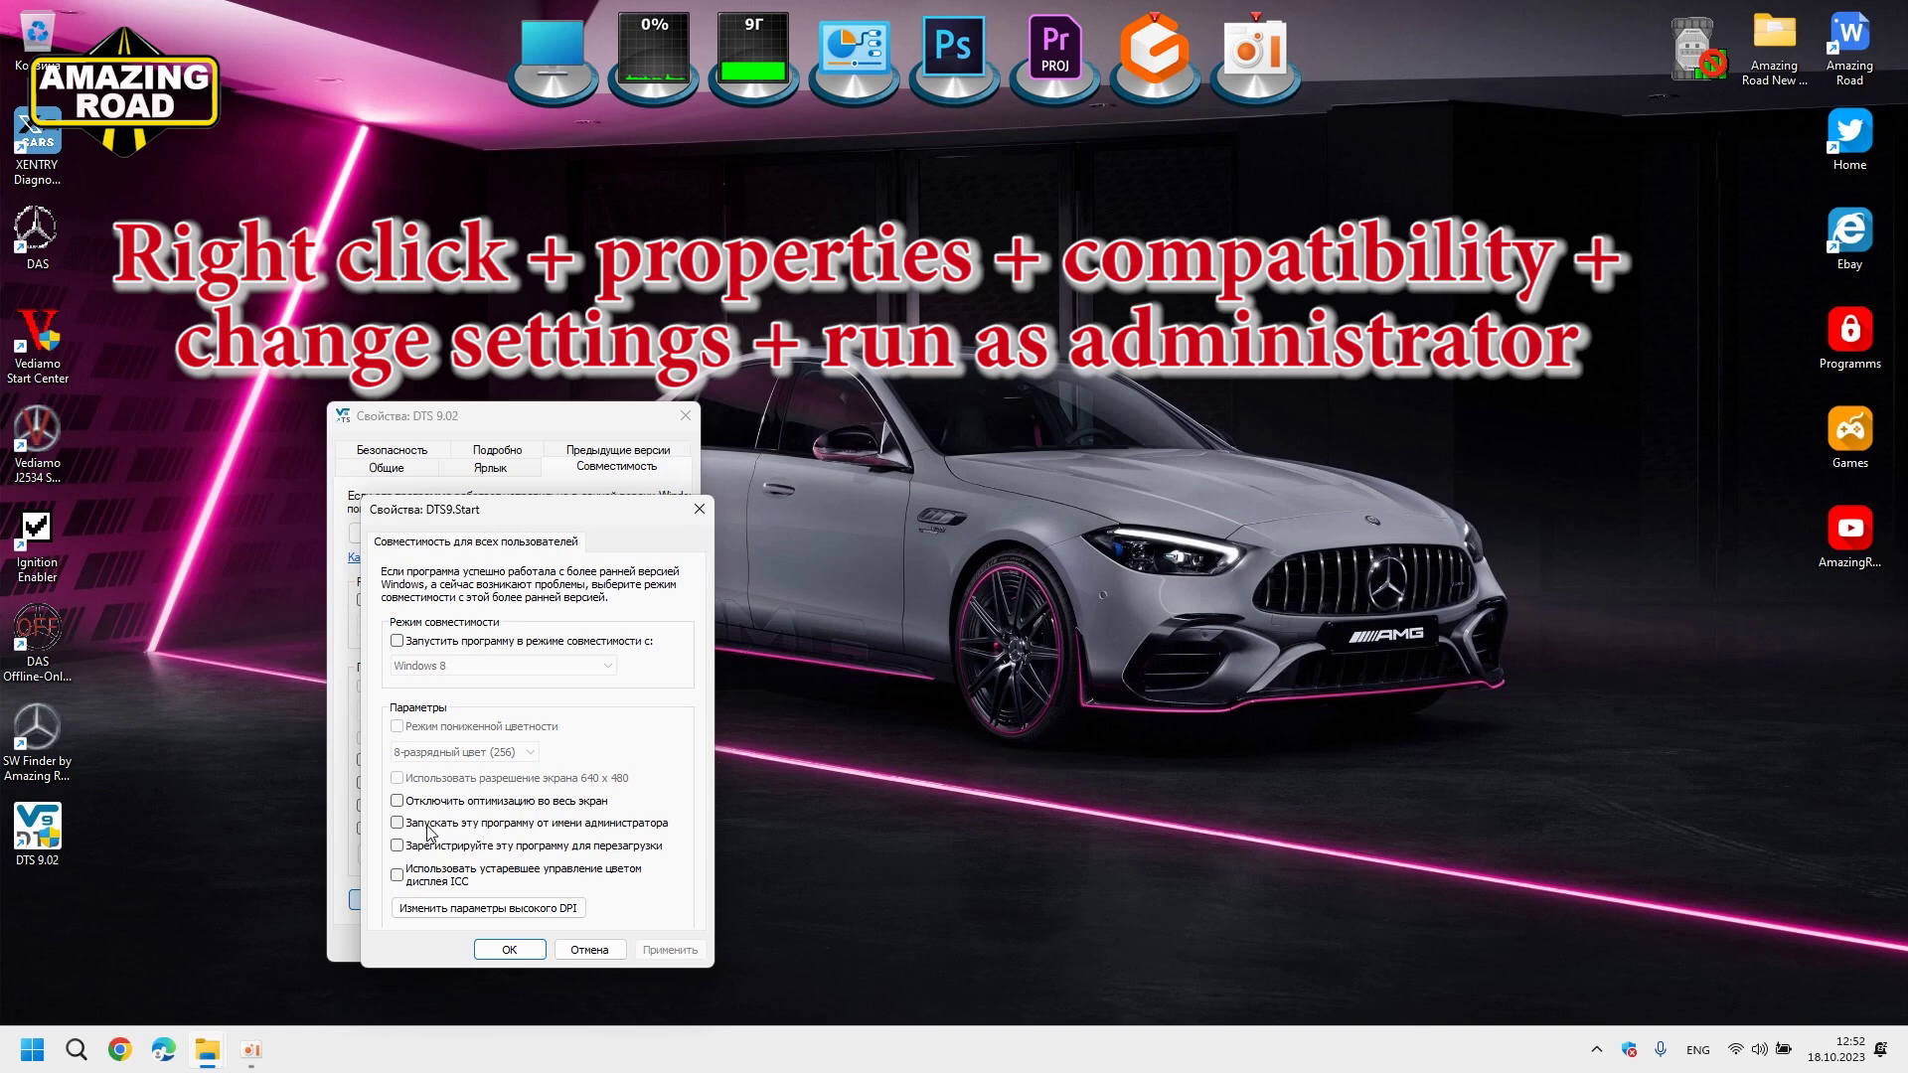
{"action": "left_click", "coordinate": [446, 832]}
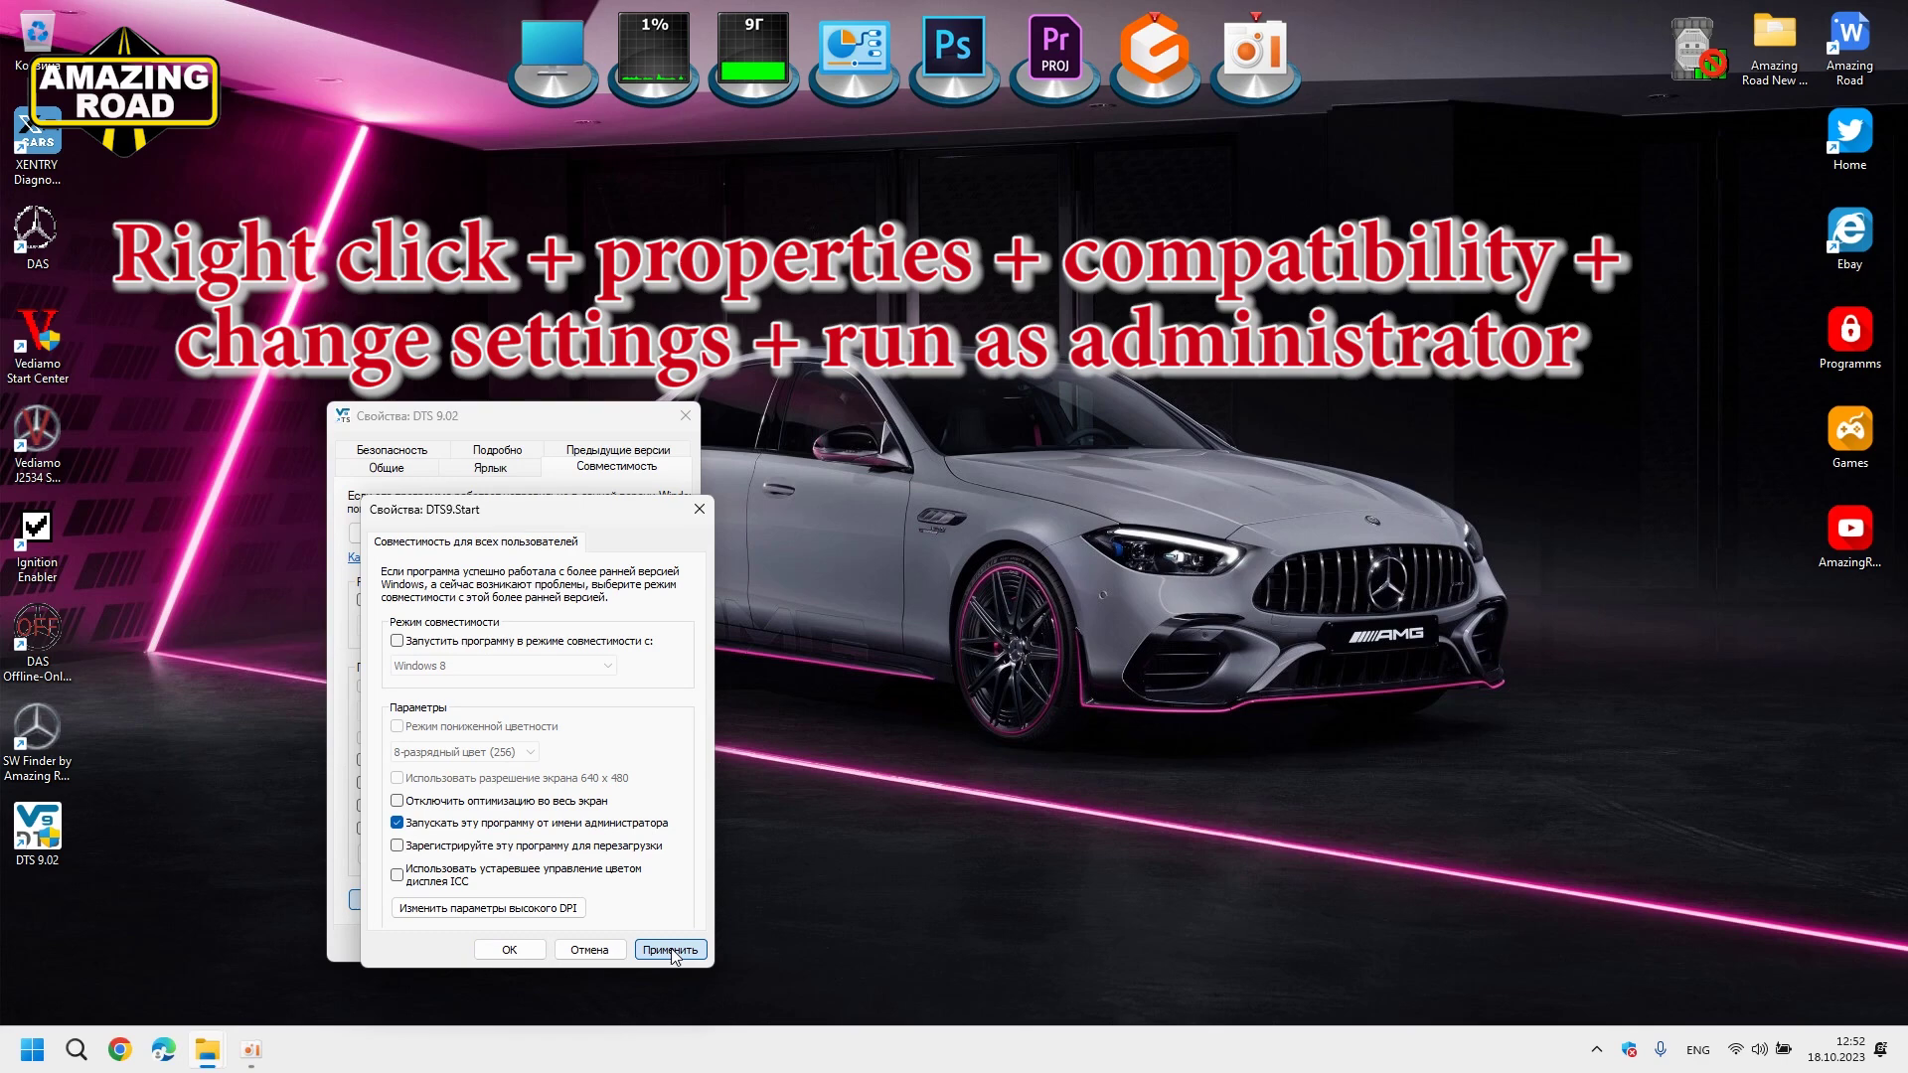
{"action": "left_click", "coordinate": [522, 949]}
{"action": "left_click", "coordinate": [508, 940]}
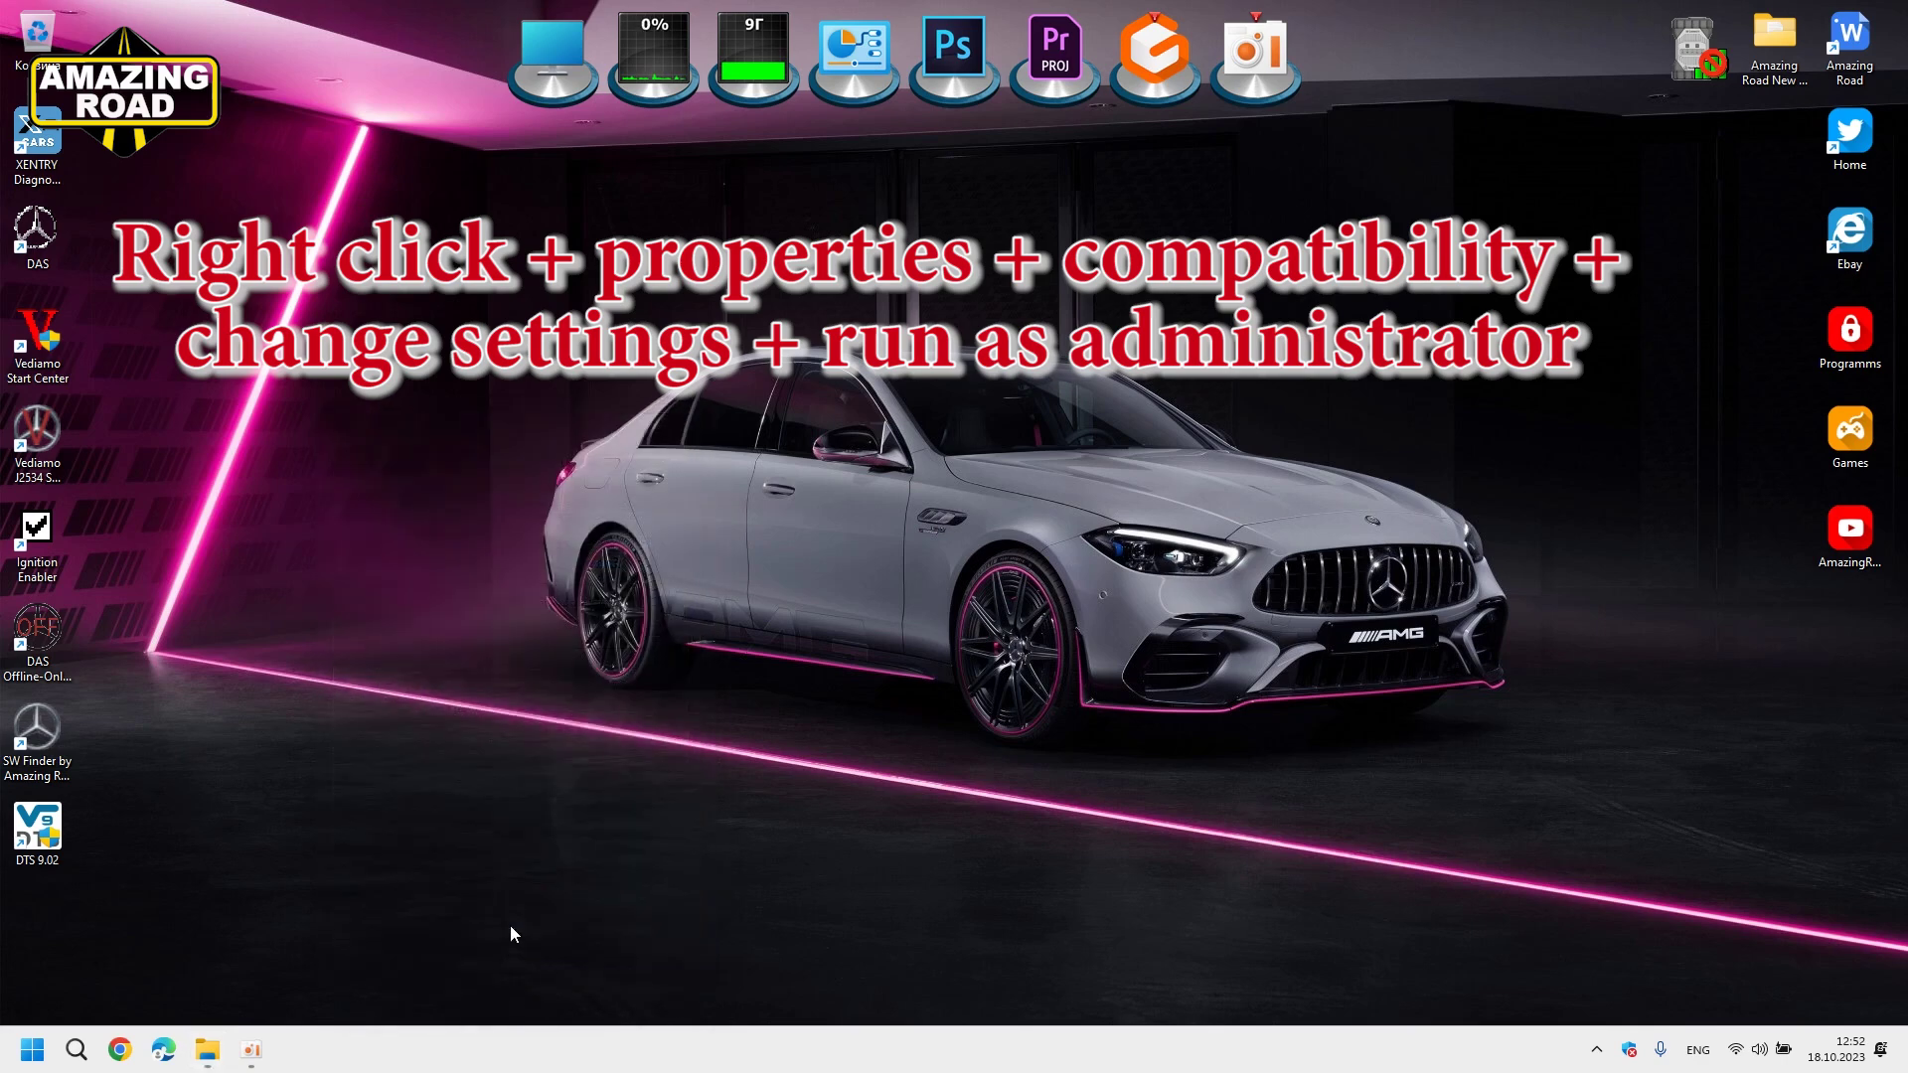
- Launch DTS 9.02 from the desktop and maximize its window
{"action": "double_click", "coordinate": [45, 827]}
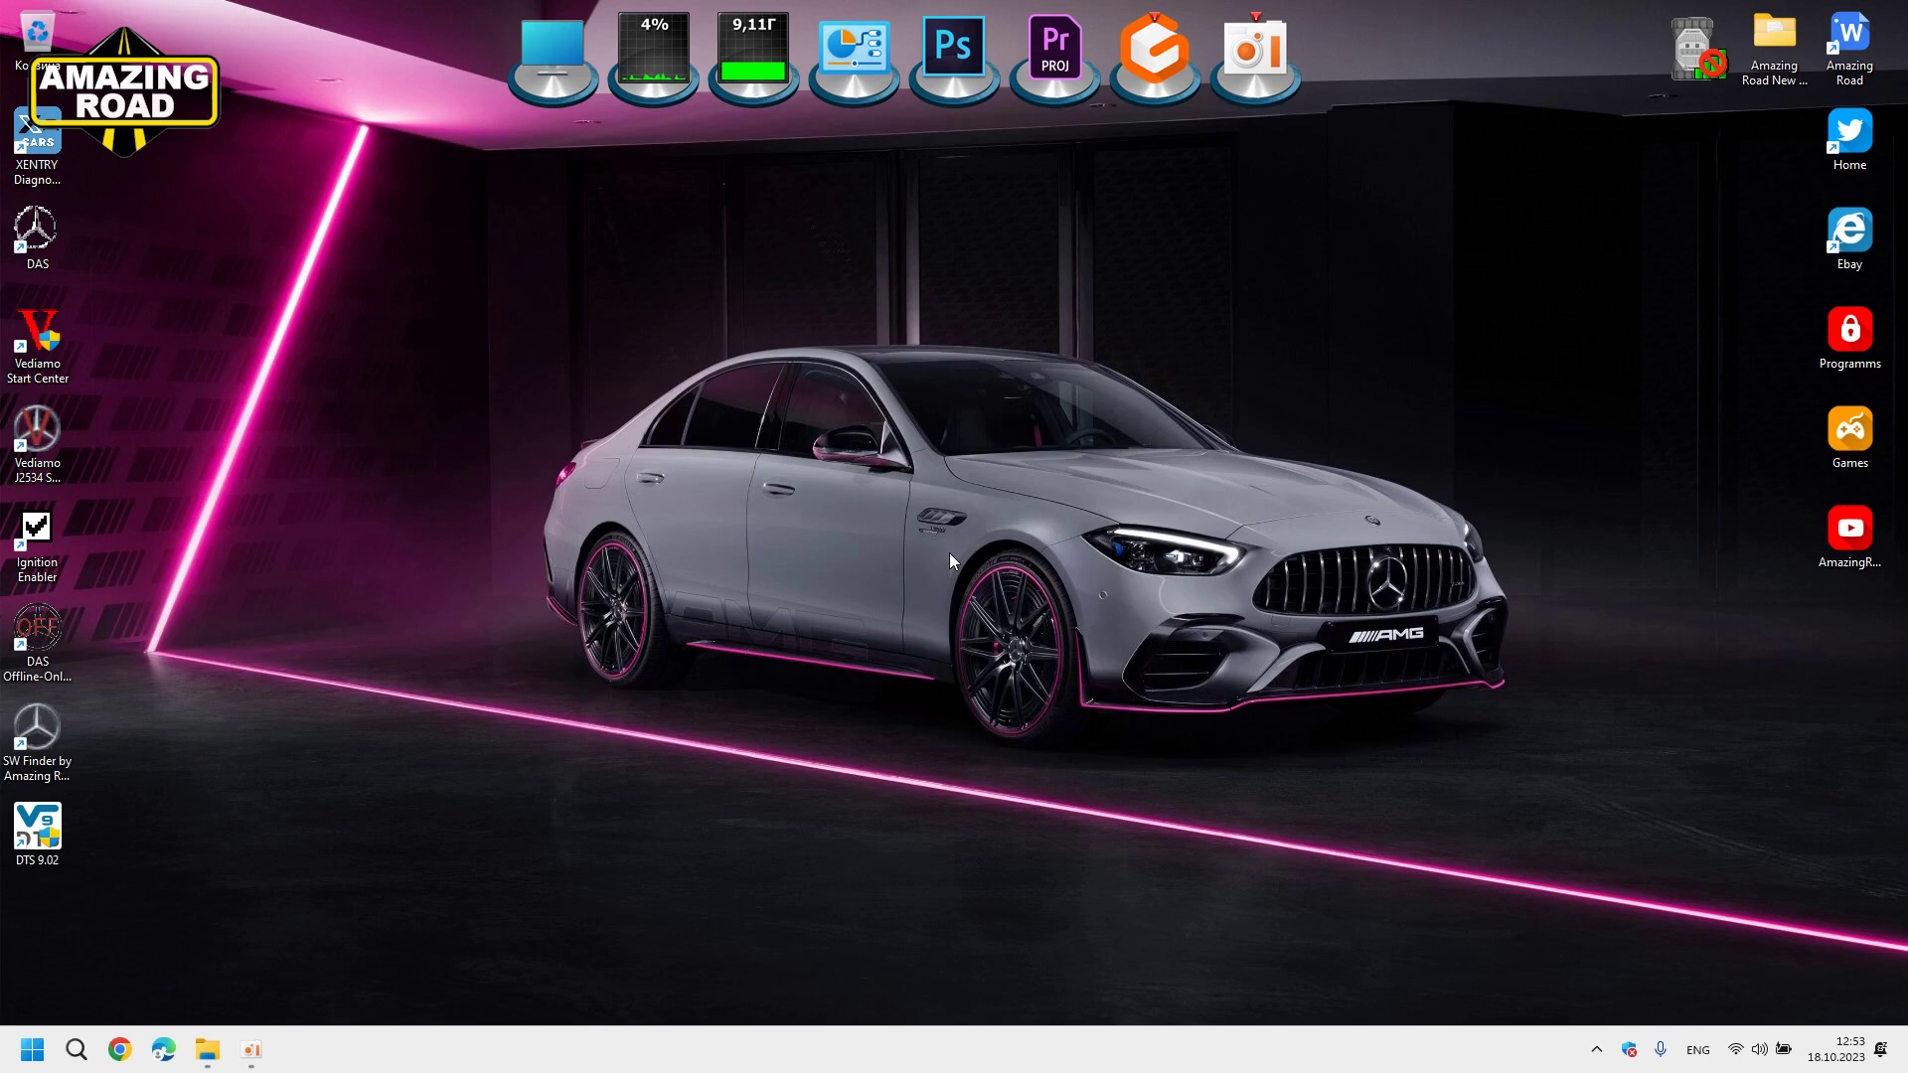
{"action": "left_click", "coordinate": [1064, 612]}
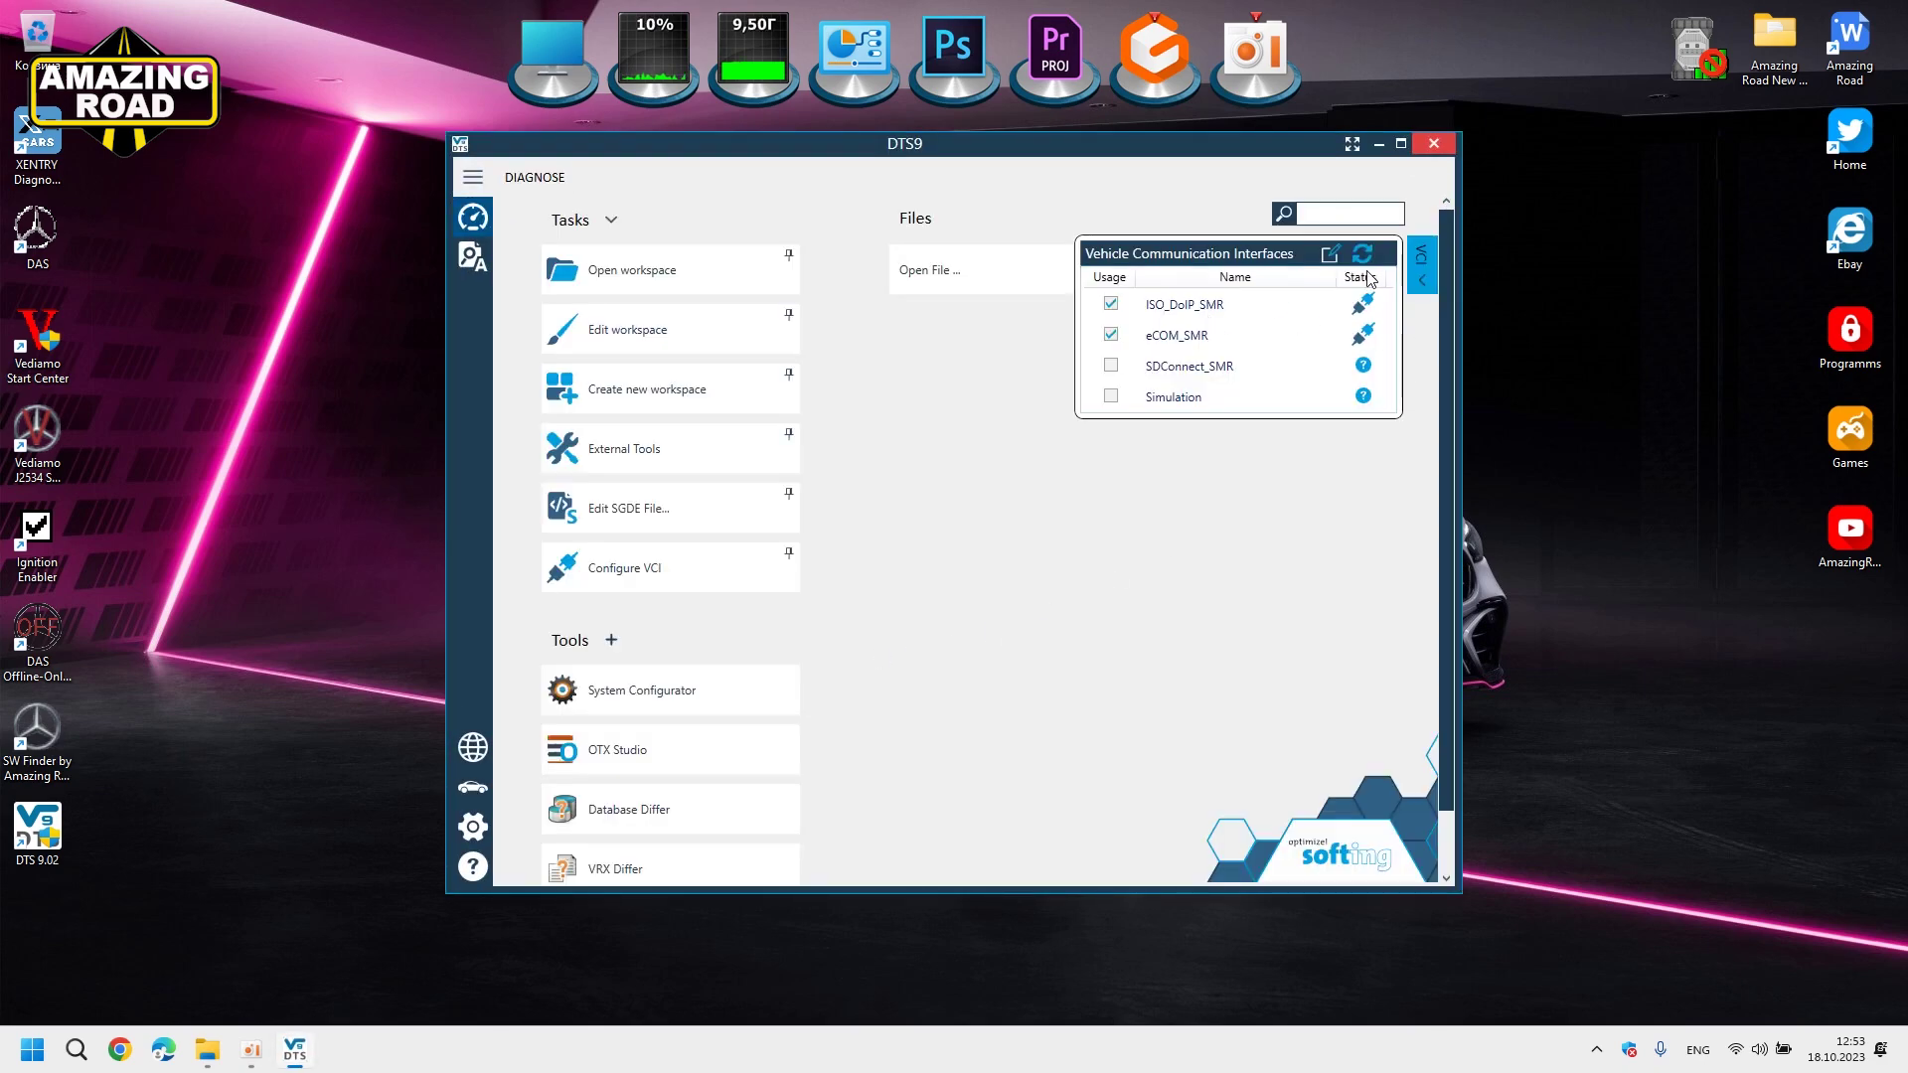
{"action": "left_click", "coordinate": [1401, 145]}
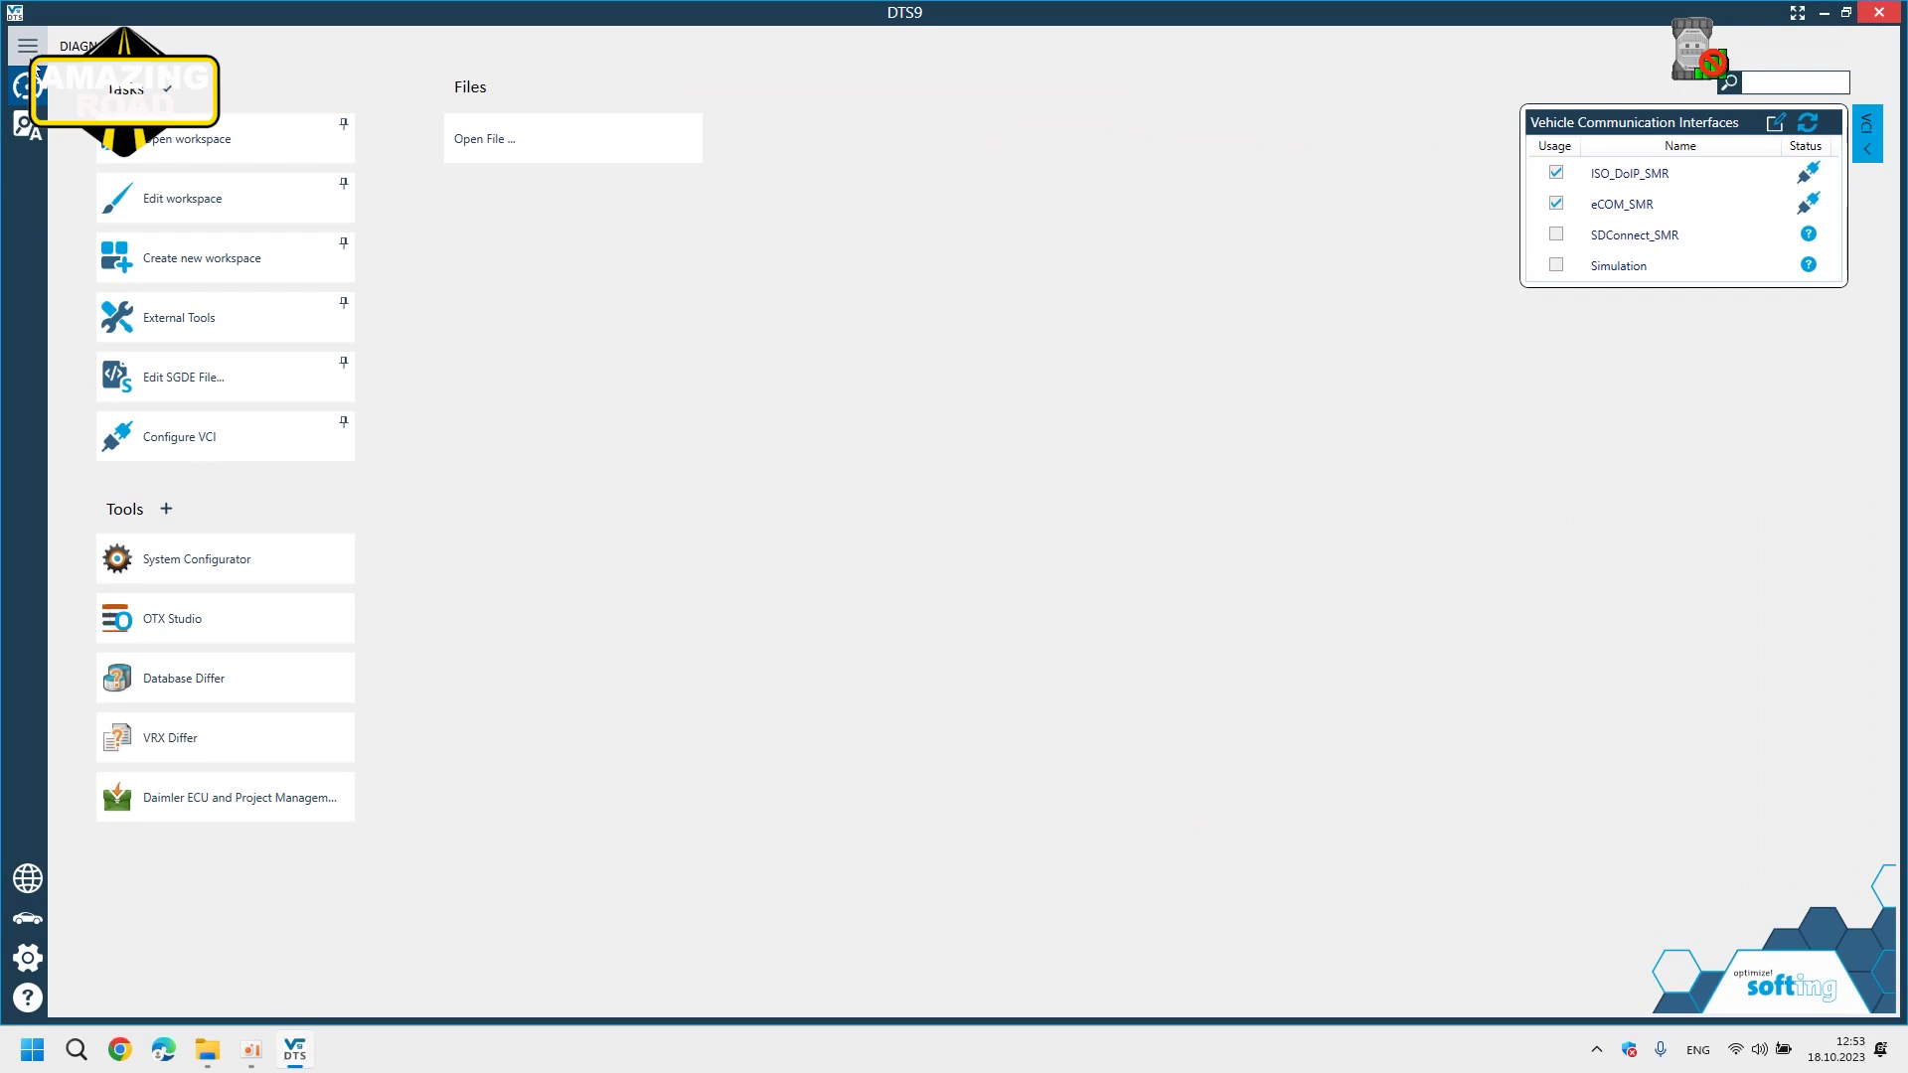
- Review the DTS9 licensing settings: the features of Product 106, the license management and activation options, and grace time detaching
{"action": "left_click", "coordinate": [30, 48]}
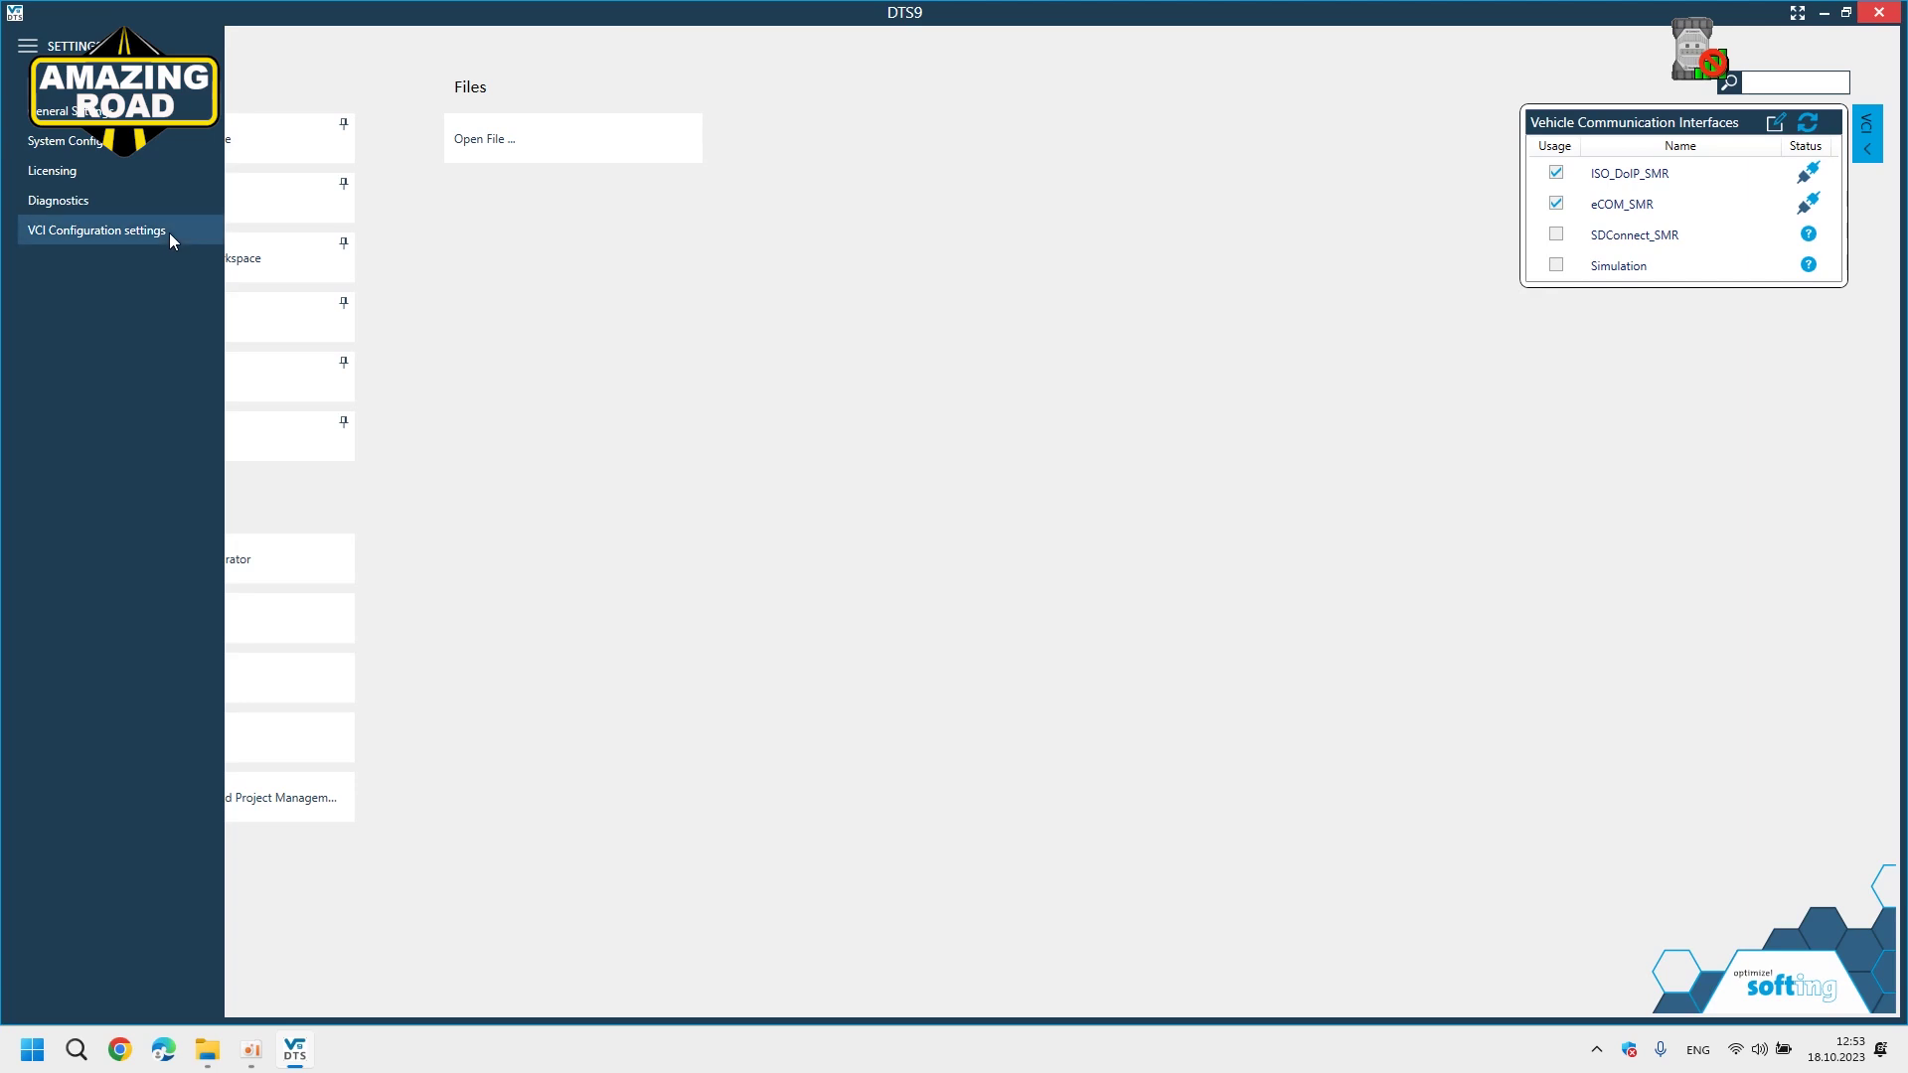
{"action": "left_click", "coordinate": [80, 199]}
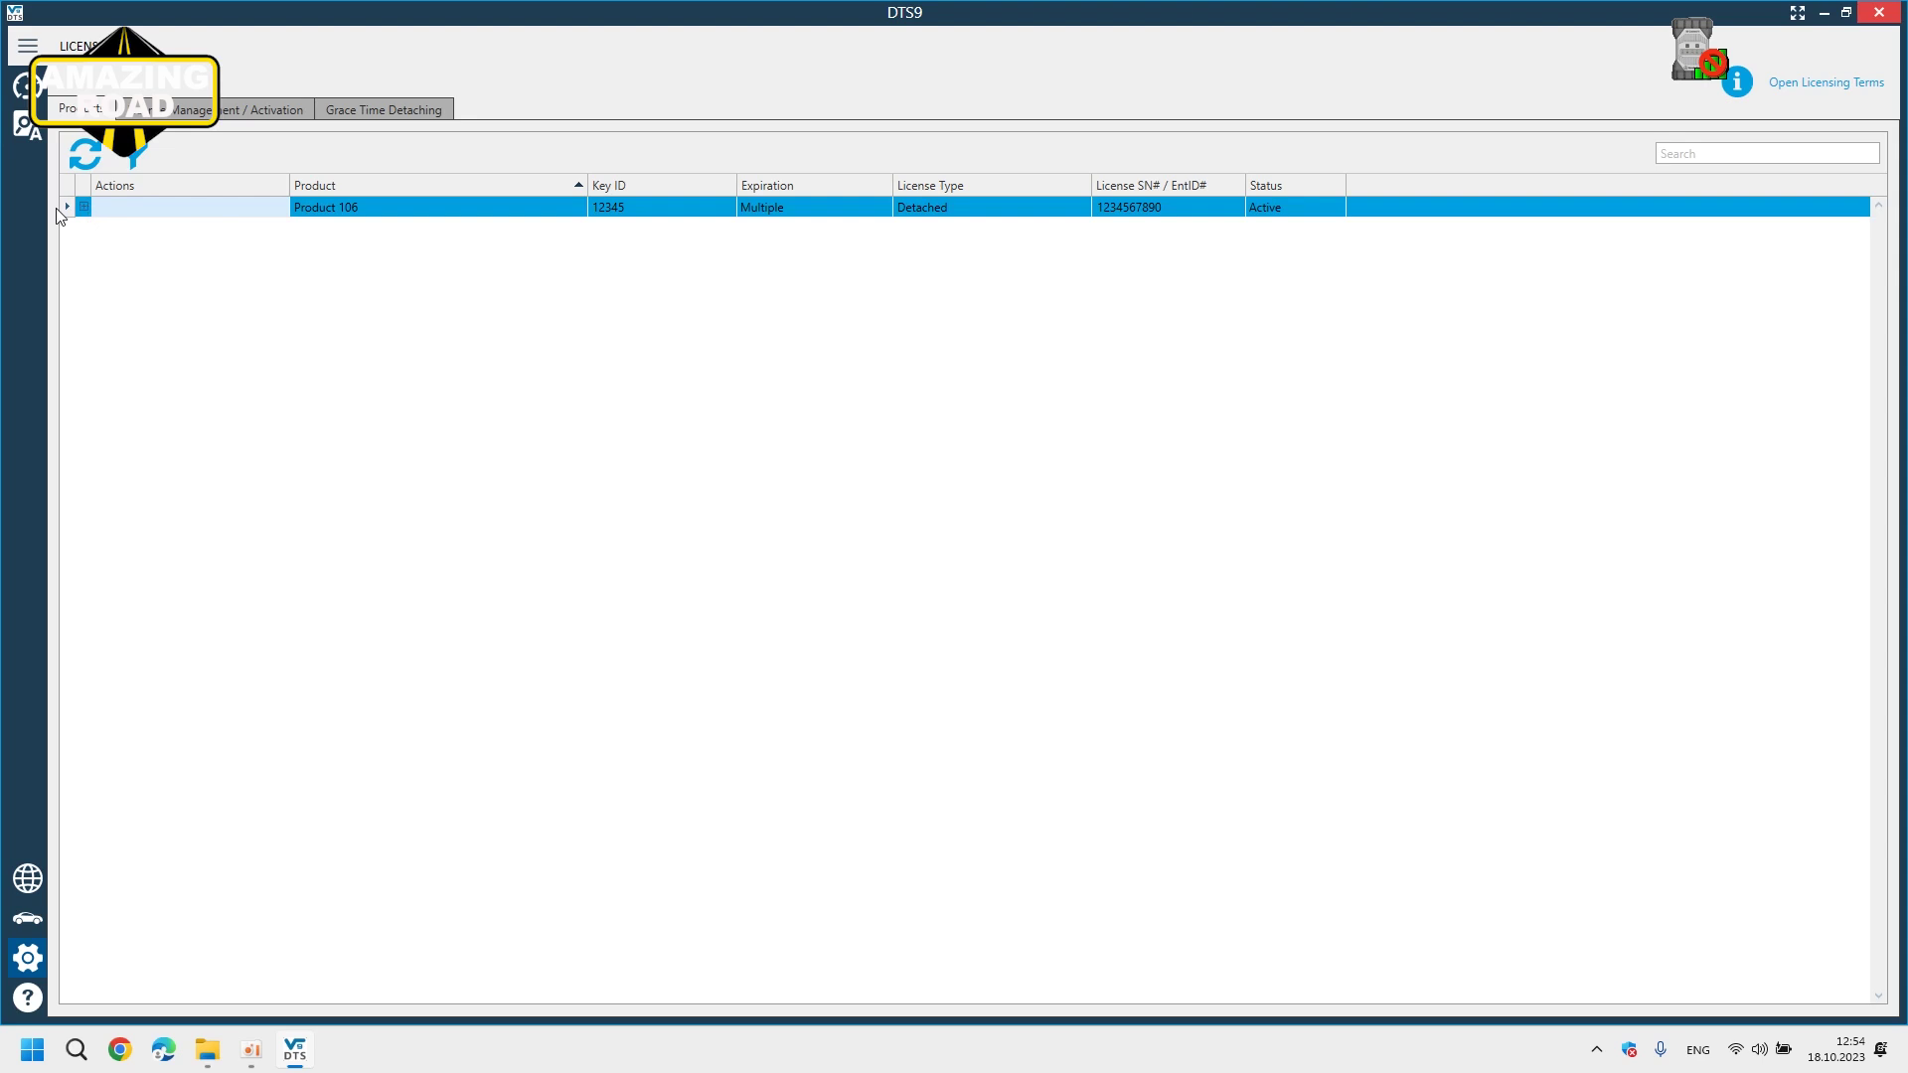
{"action": "left_click", "coordinate": [84, 208]}
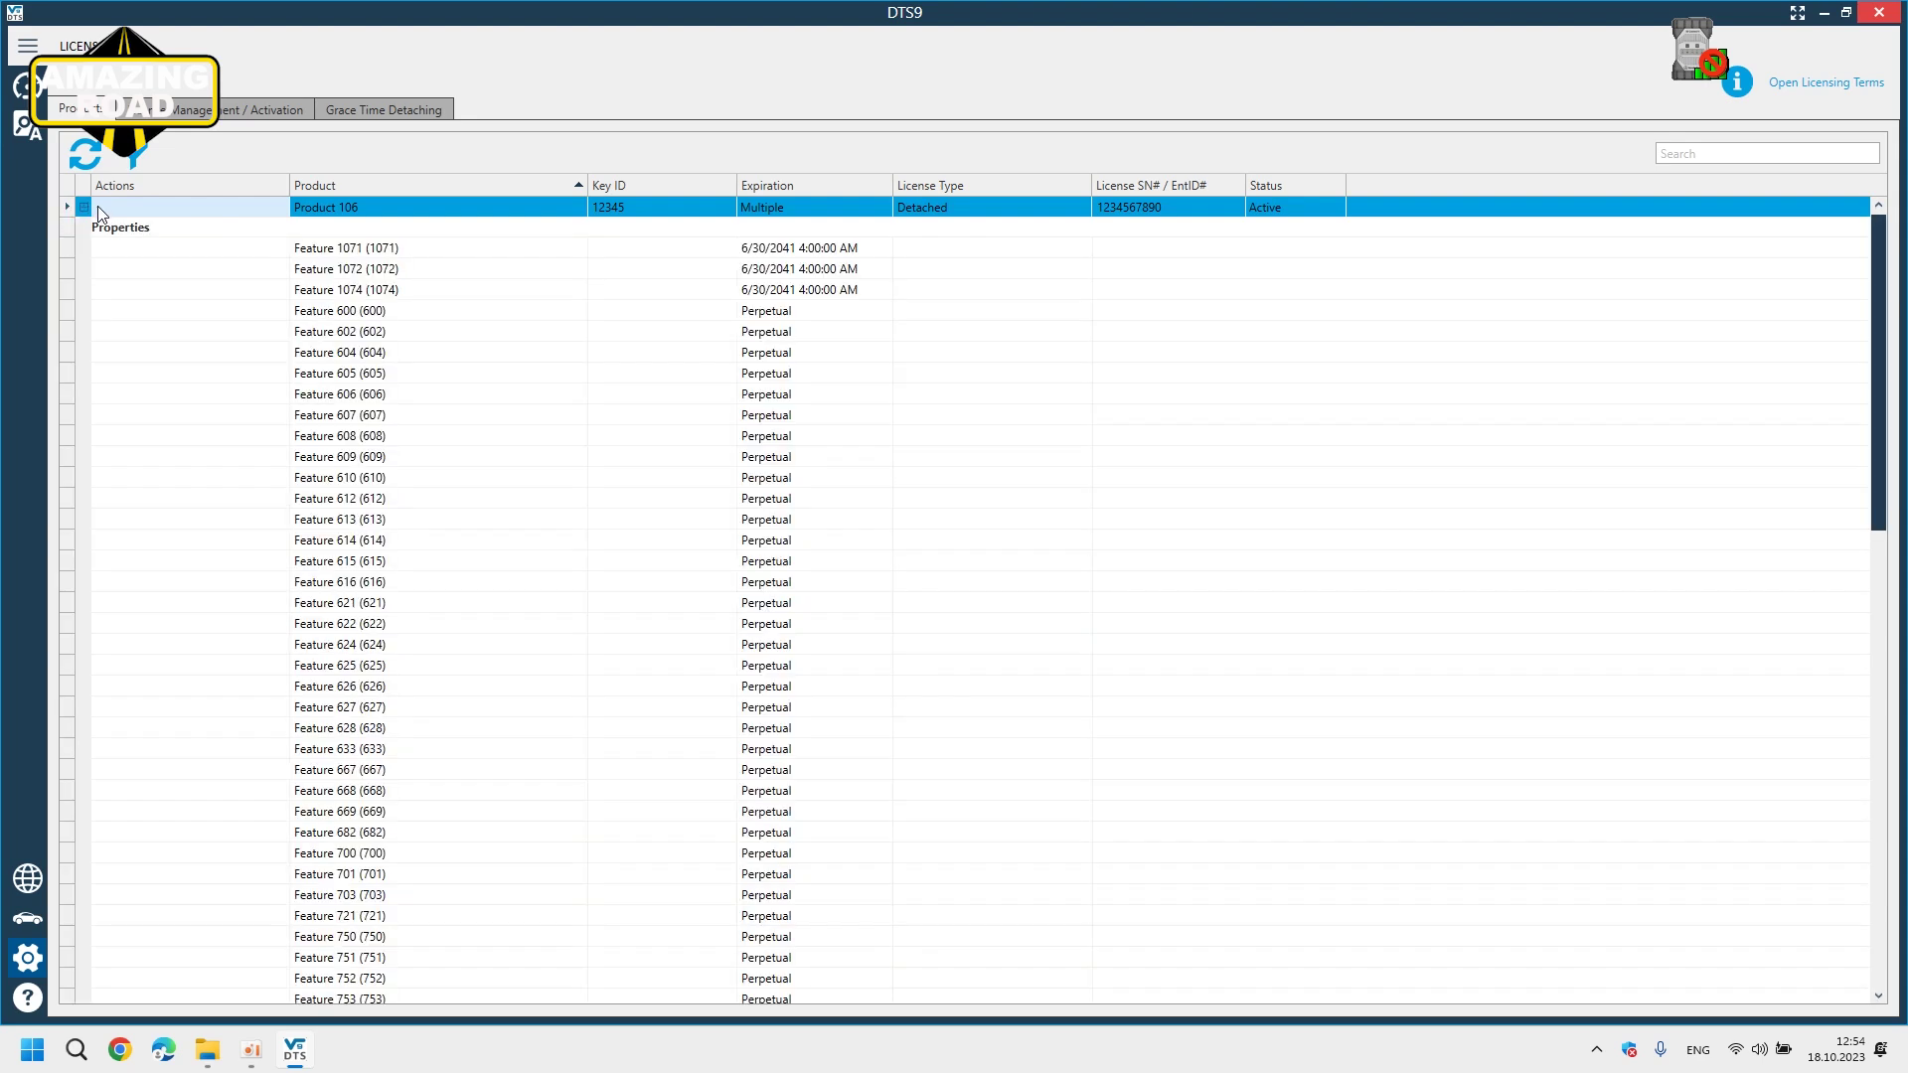
{"action": "left_click", "coordinate": [83, 208]}
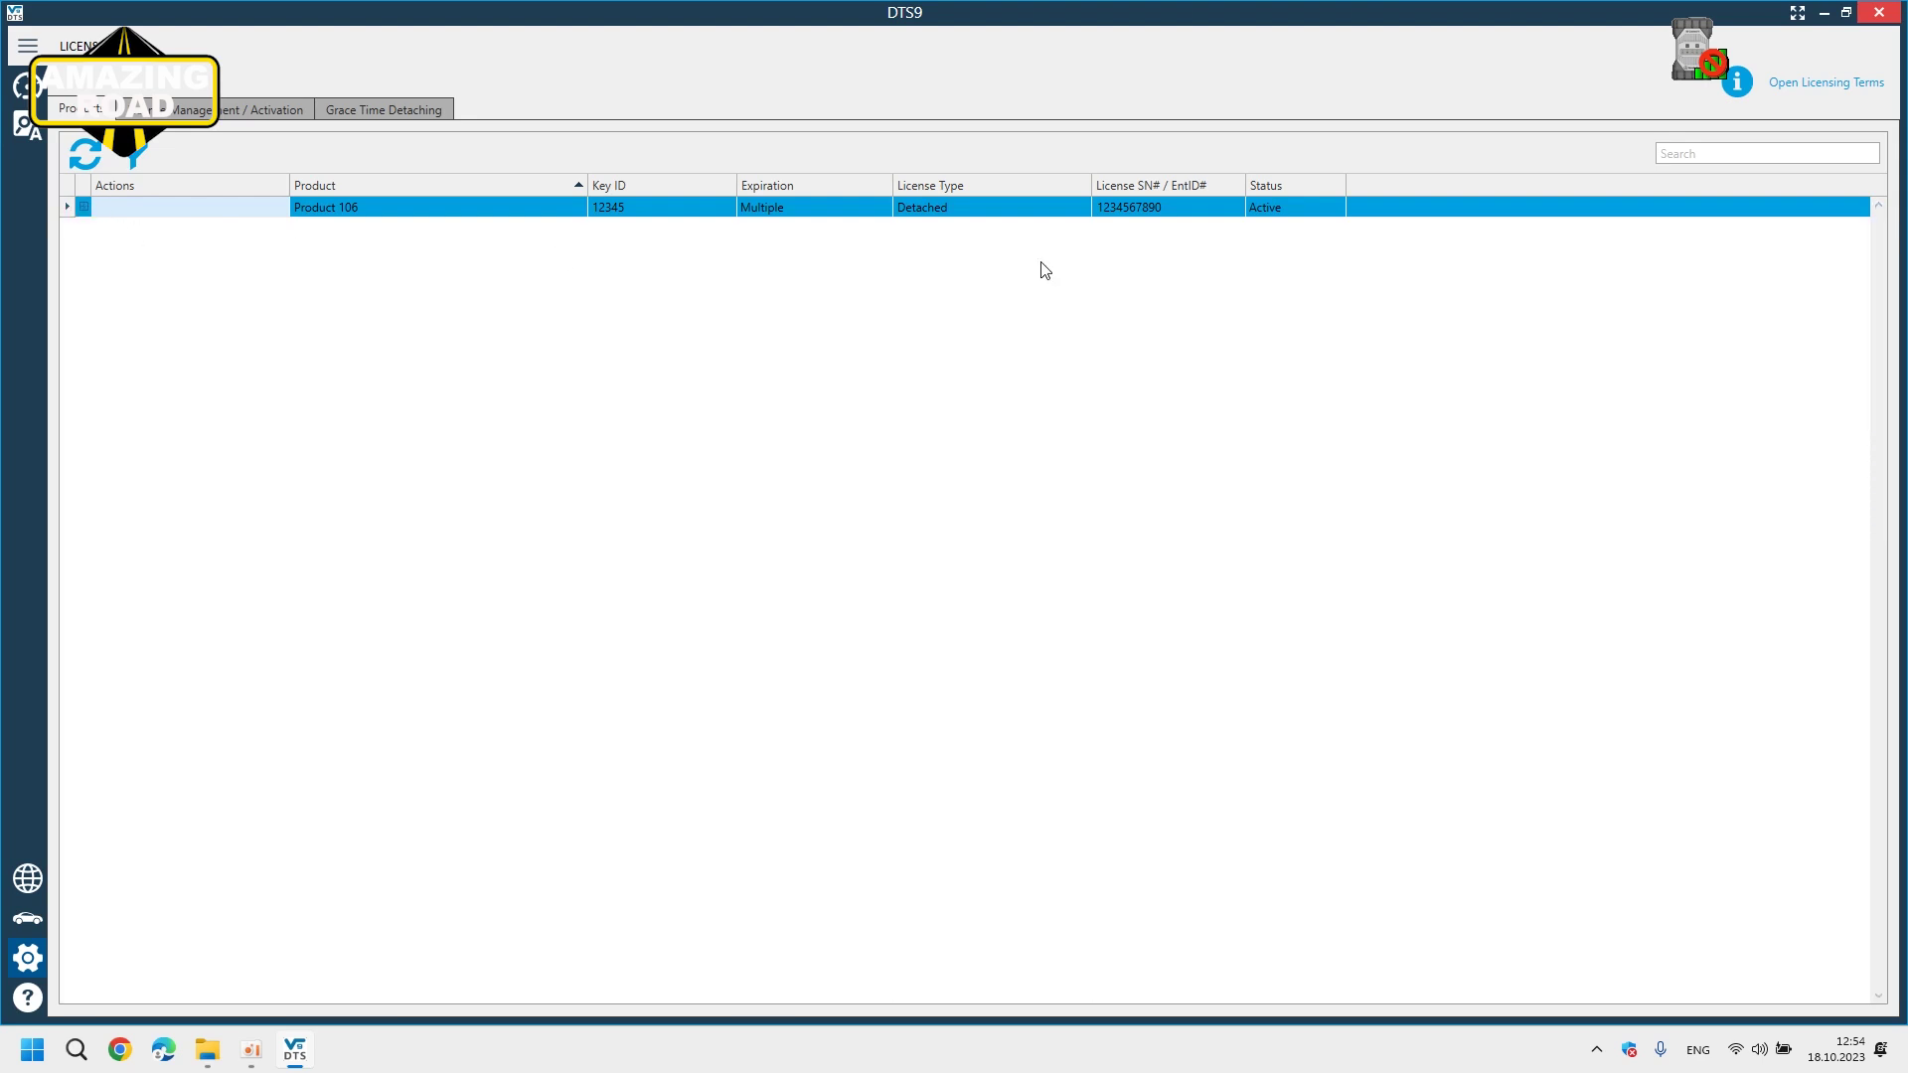
{"action": "left_click", "coordinate": [1145, 203]}
{"action": "left_click", "coordinate": [236, 109]}
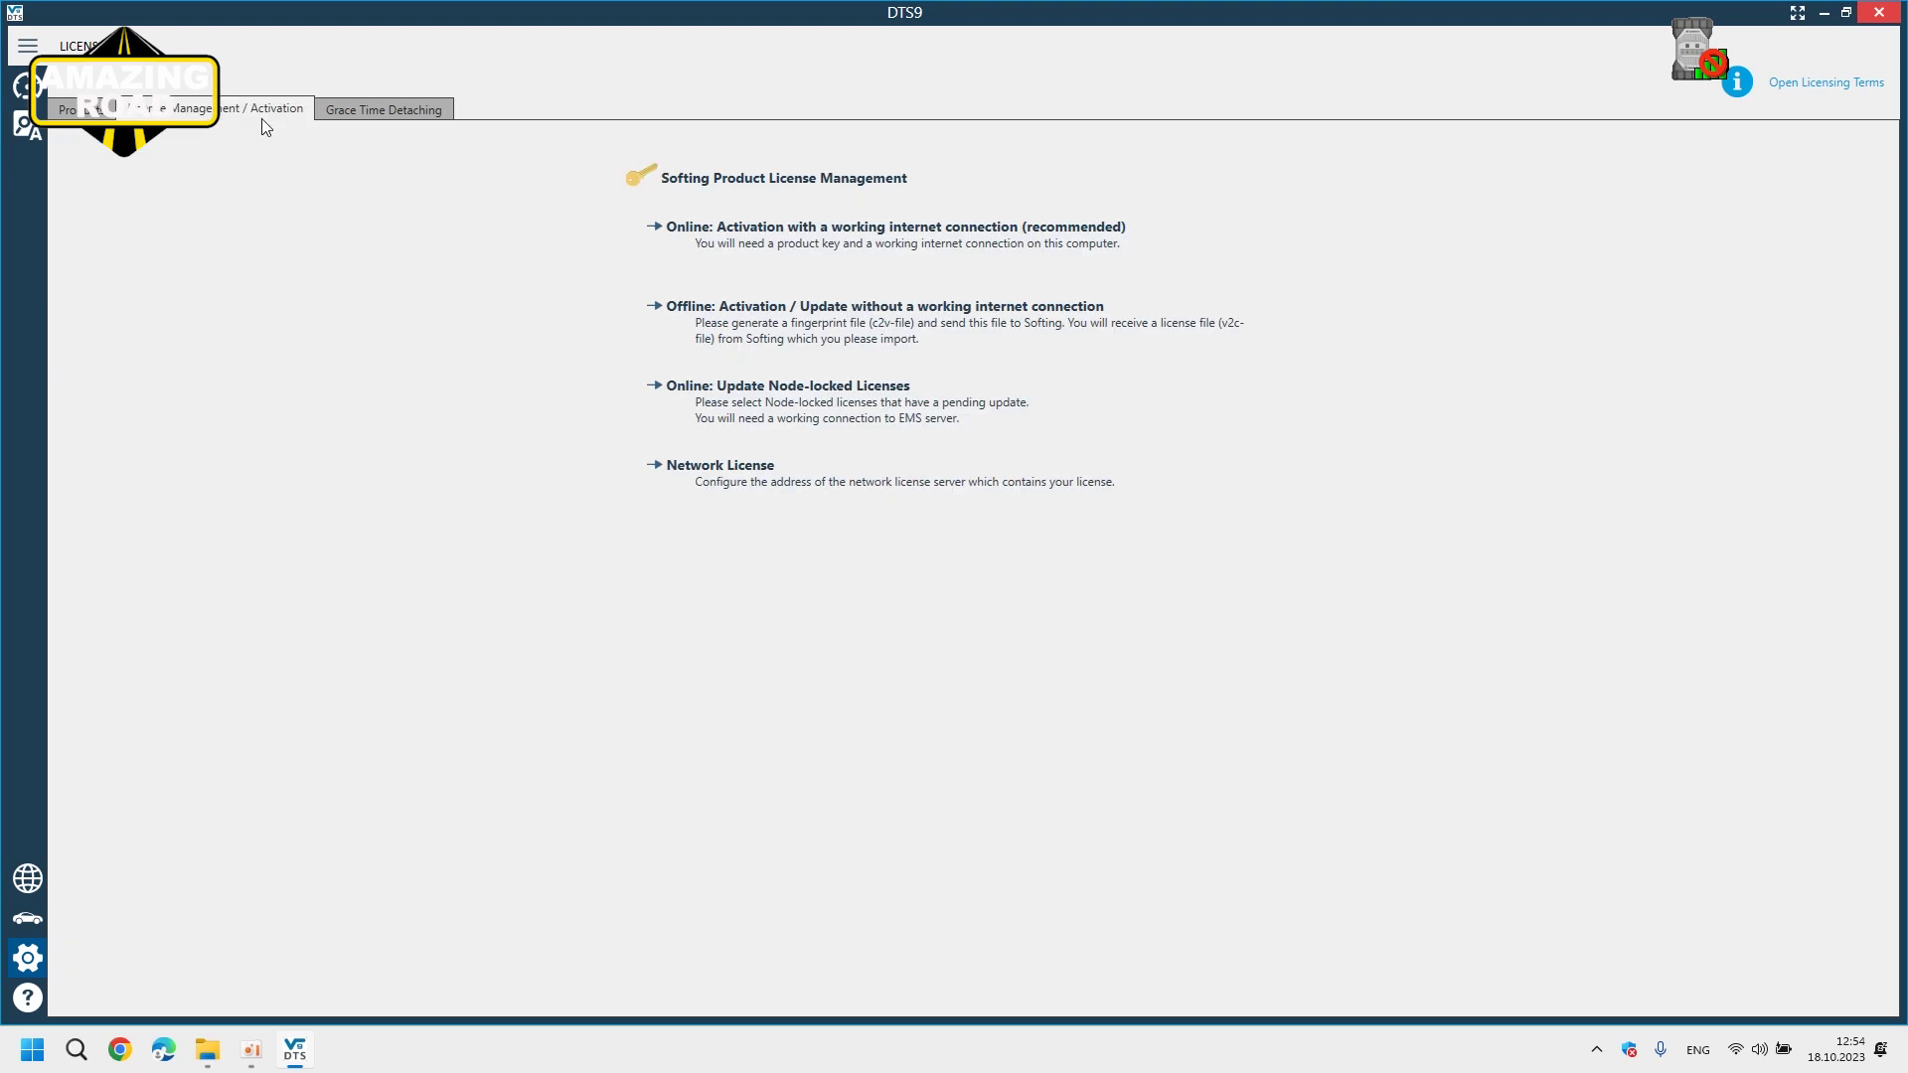
{"action": "left_click", "coordinate": [378, 112]}
- Return to the Diagnose page and disable usage of the eCOM_SMR and ISO_DoIP_SMR vehicle communication interfaces
{"action": "left_click", "coordinate": [32, 87]}
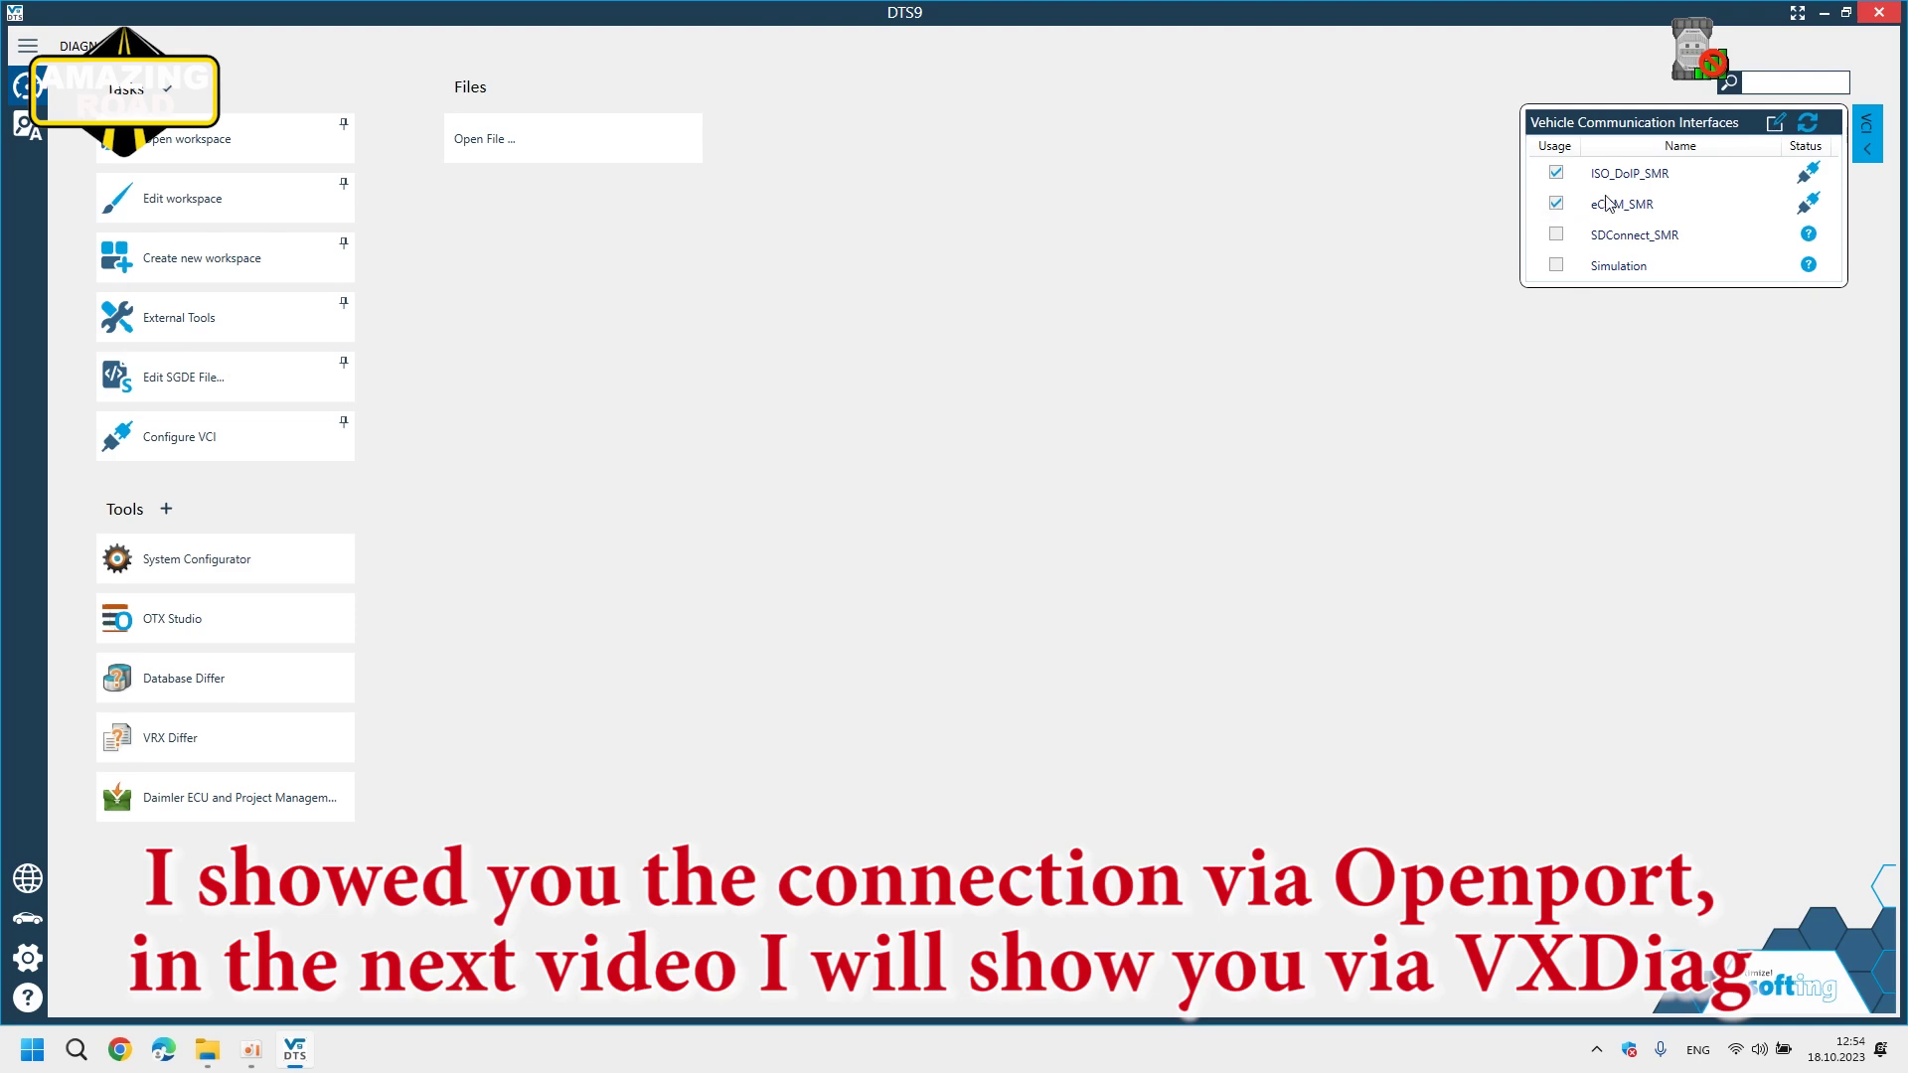
{"action": "left_click", "coordinate": [1556, 204]}
{"action": "left_click", "coordinate": [1556, 173]}
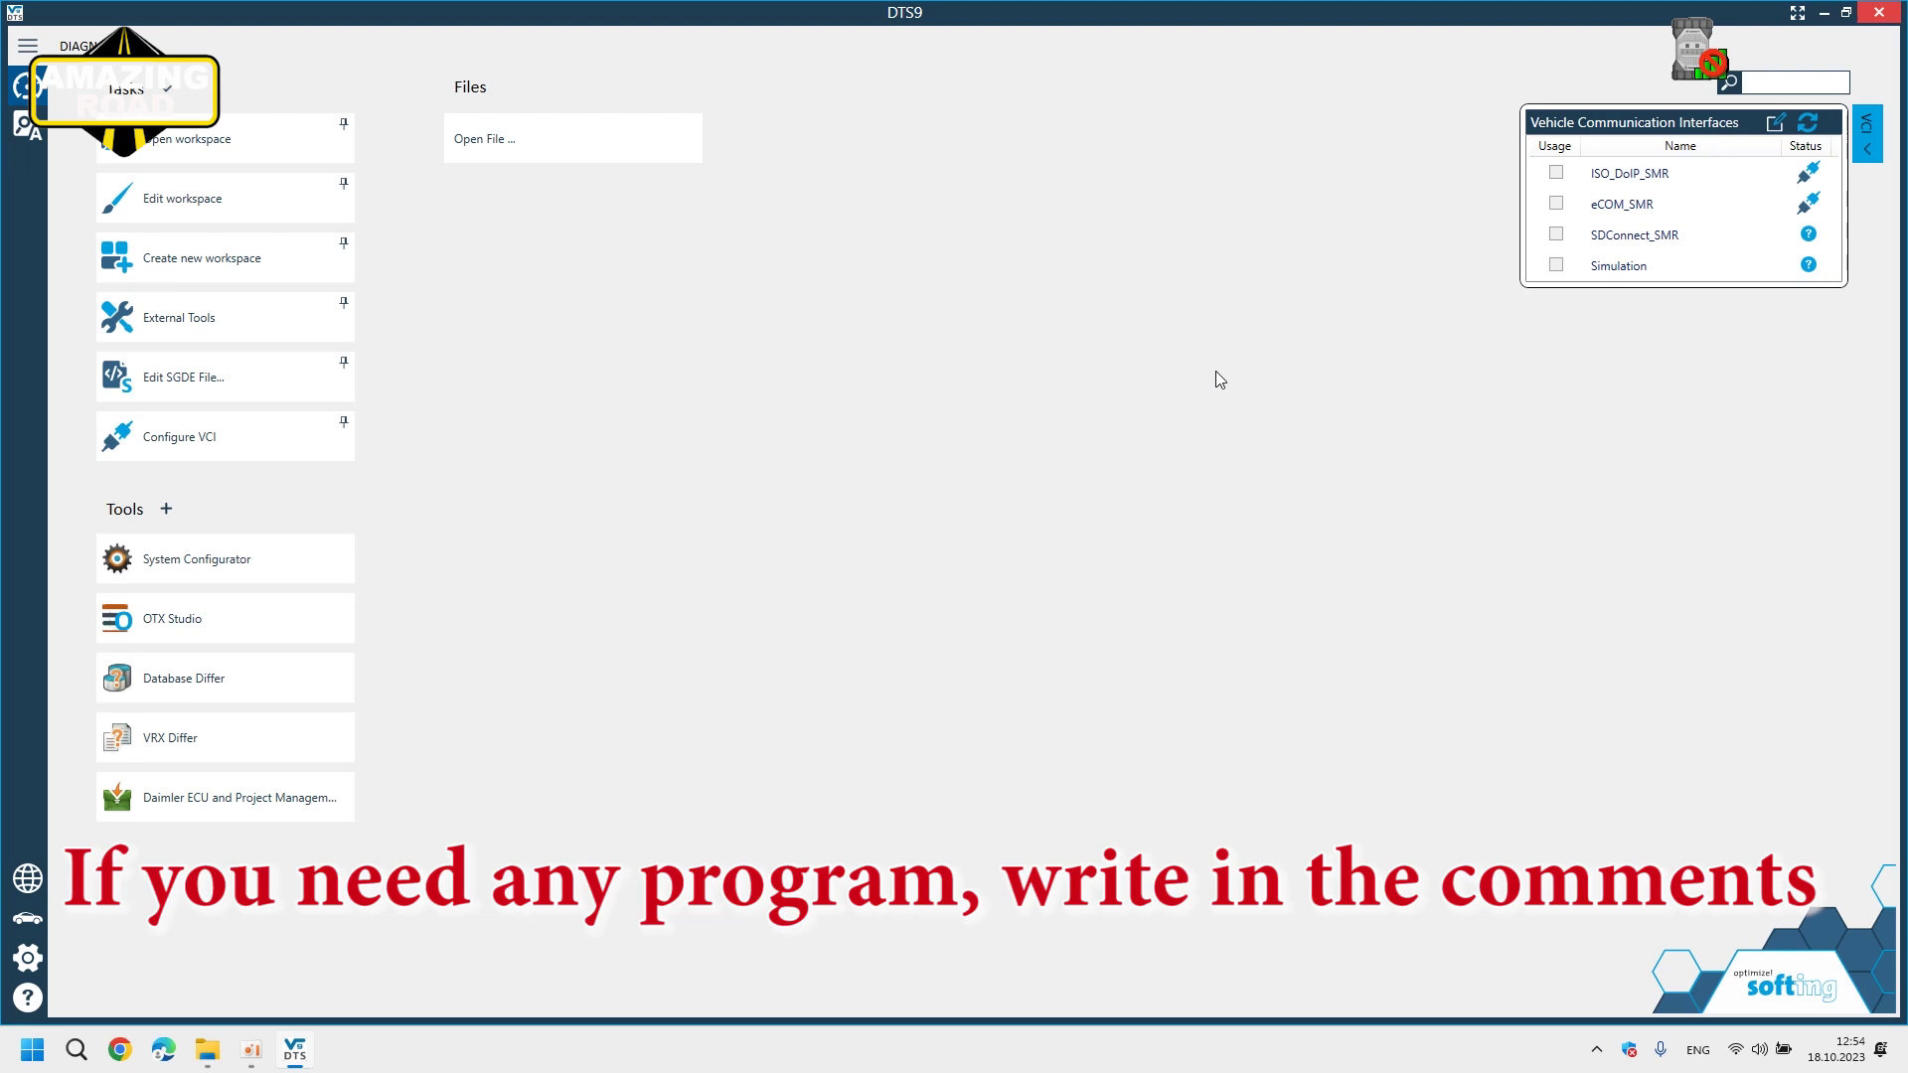